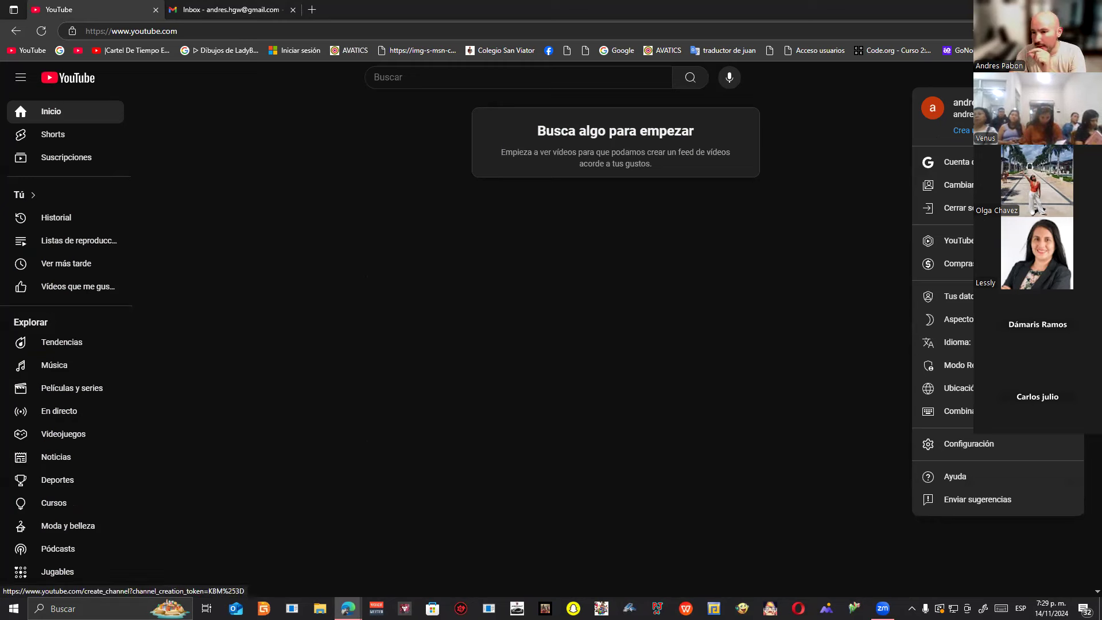
Start a new channel, trim the repeated trailing 'hgw' from its name, and pick a profile picture
click(962, 131)
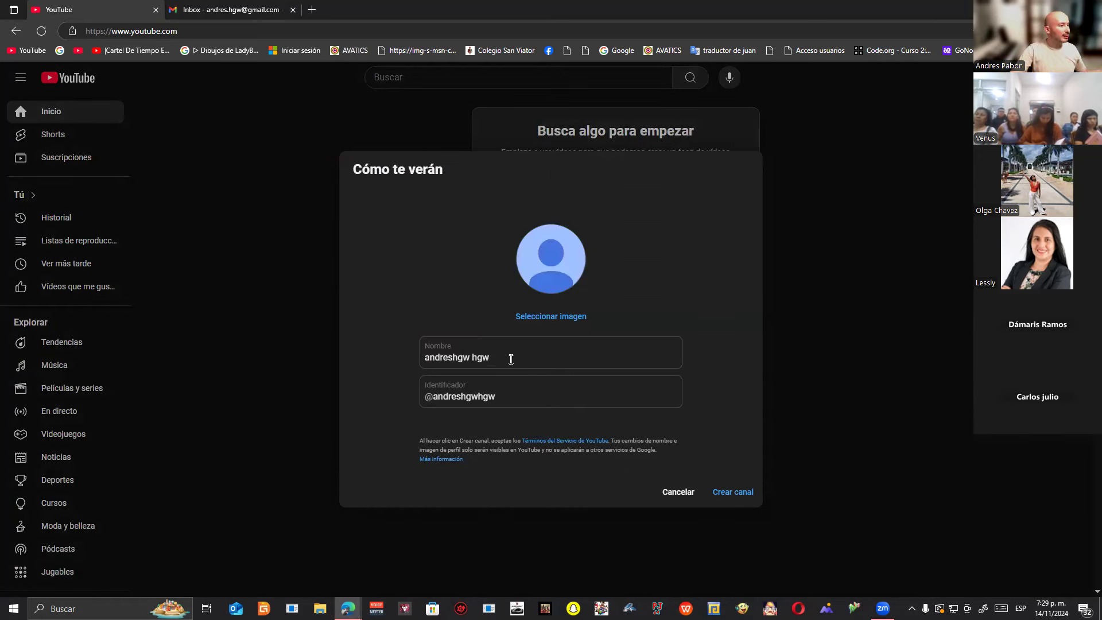
triple_click(541, 356)
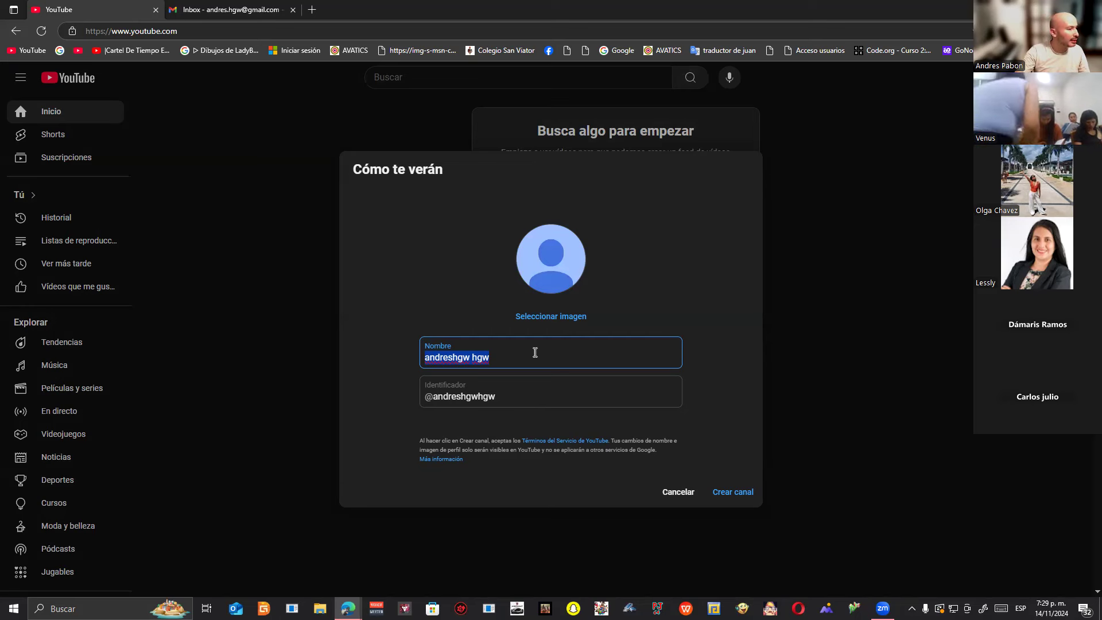
click(495, 359)
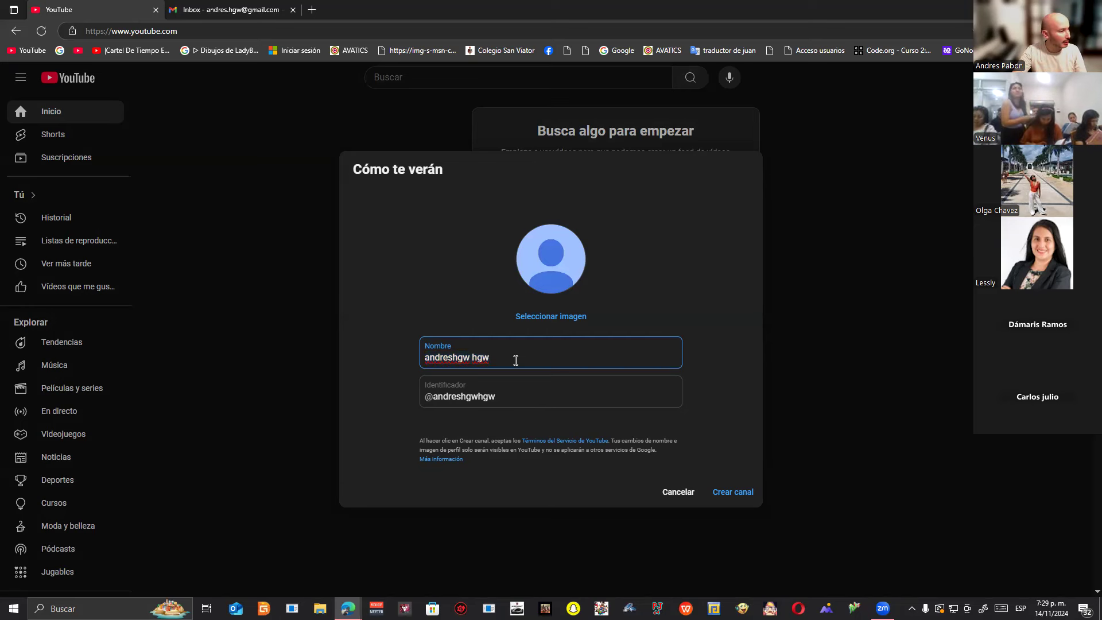
key(BackSpace)
key(BackSpace)
key(BackSpace)
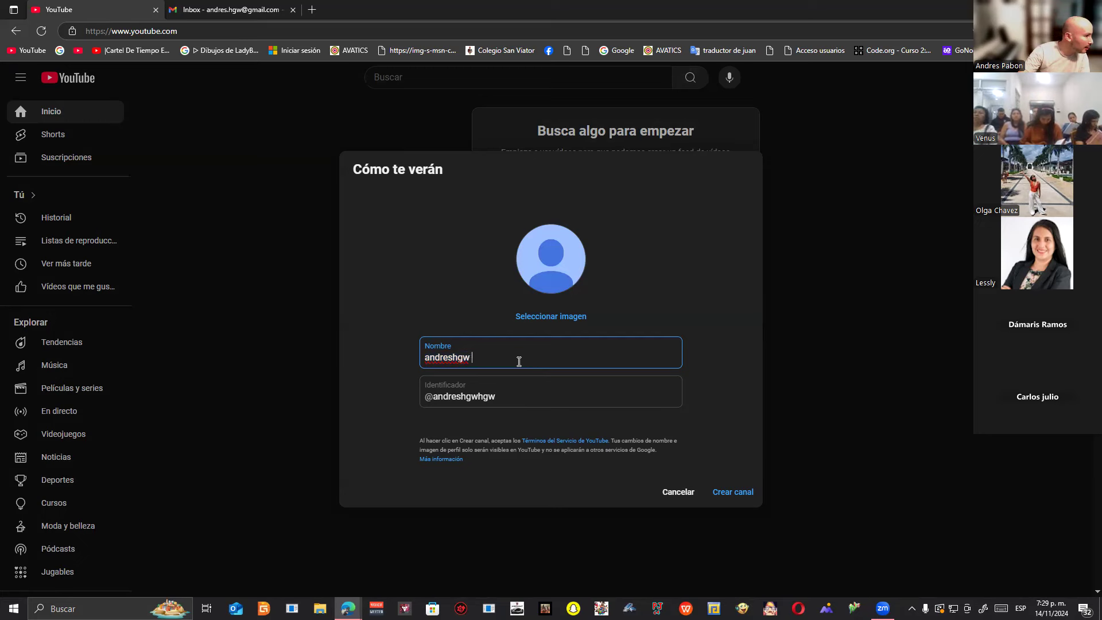
click(559, 315)
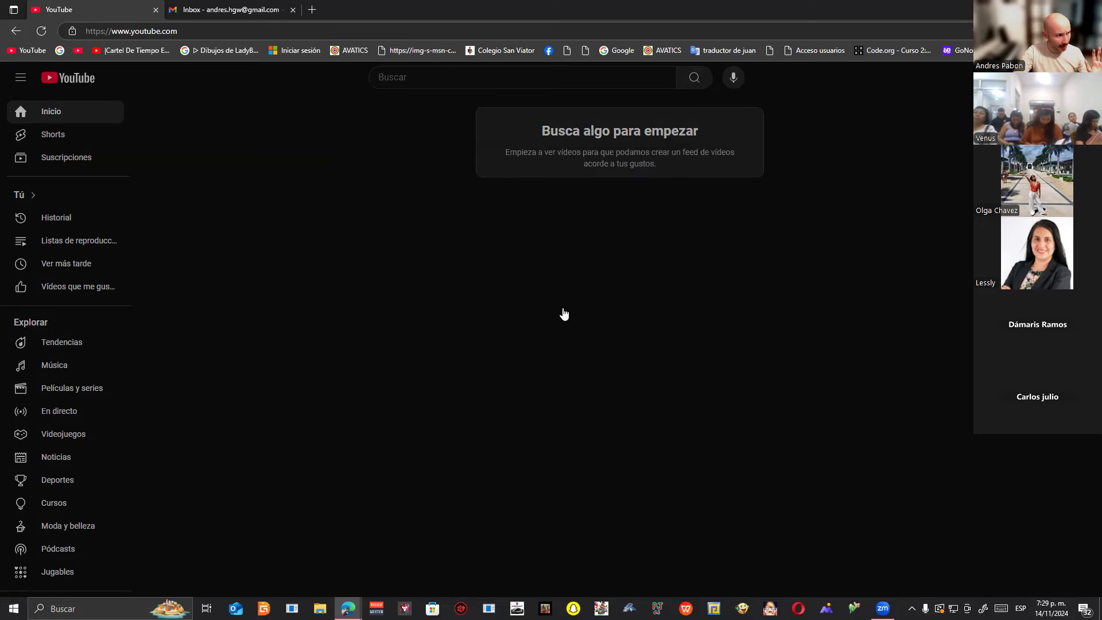
Upload 'andres cantando.jpg', the guitar photo from Documents, as the channel picture
scroll(660, 333, down, 5)
scroll(678, 350, up, 4)
scroll(632, 275, up, 2)
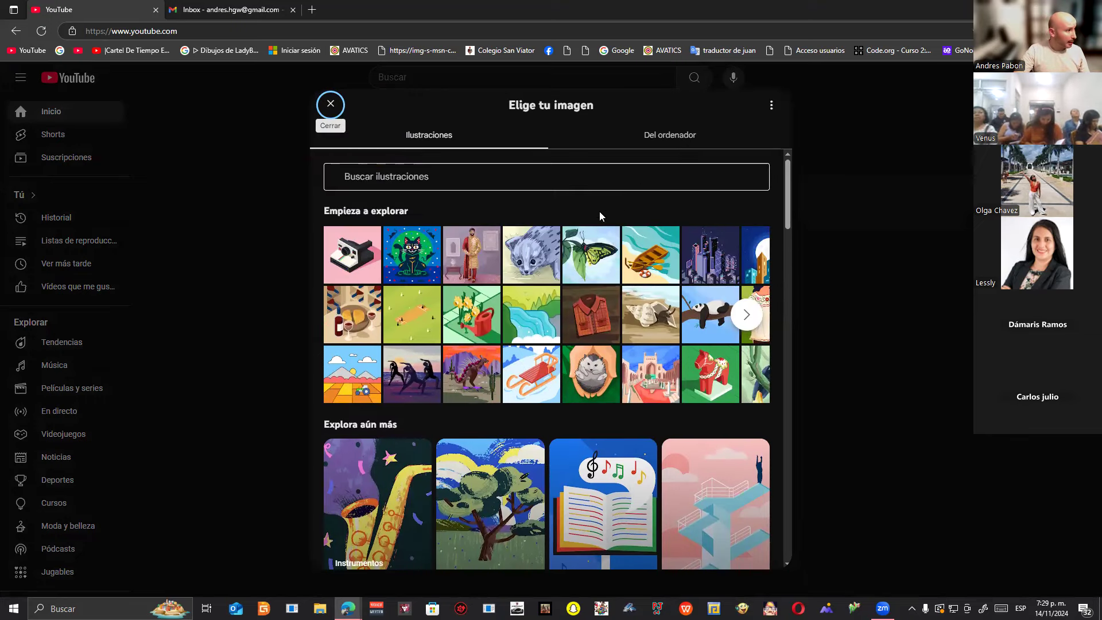
scroll(599, 211, down, 6)
scroll(562, 328, up, 5)
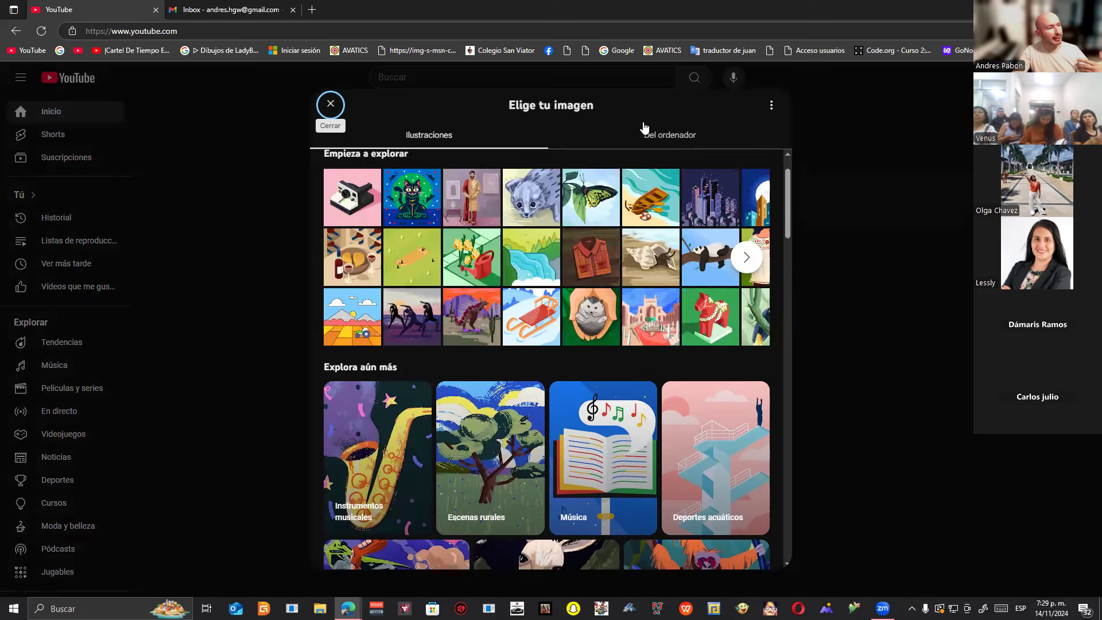
click(693, 140)
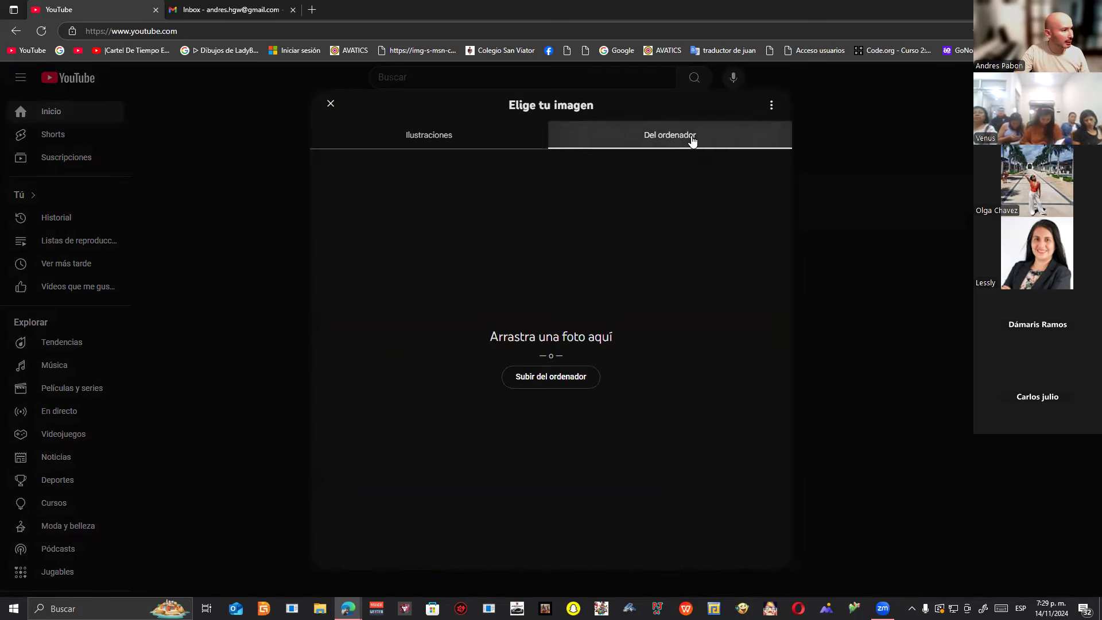
click(579, 377)
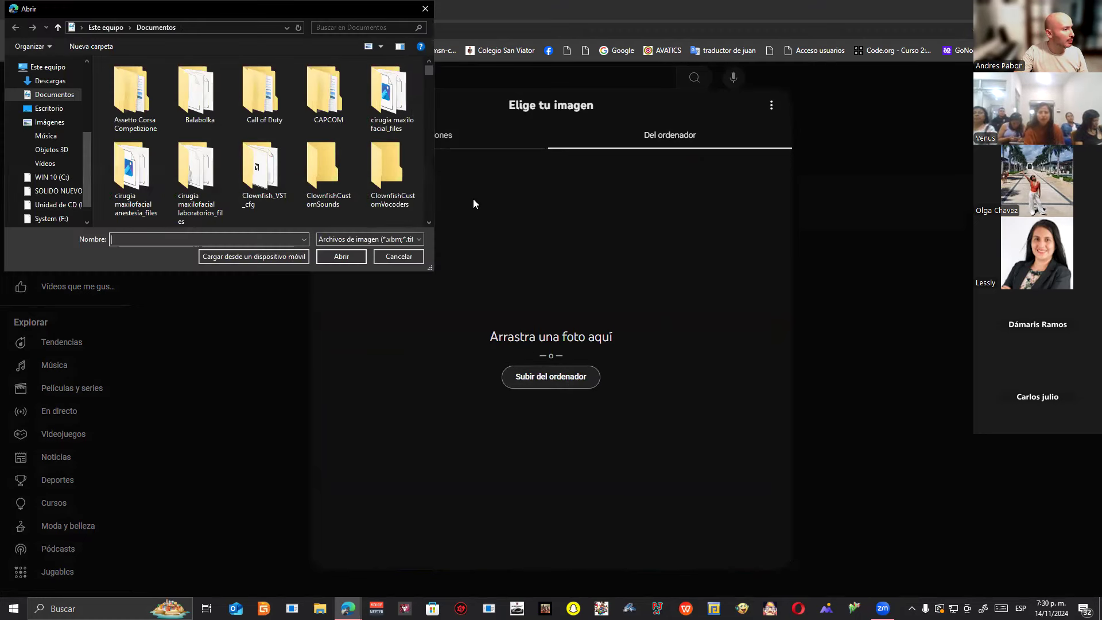
scroll(412, 118, down, 10)
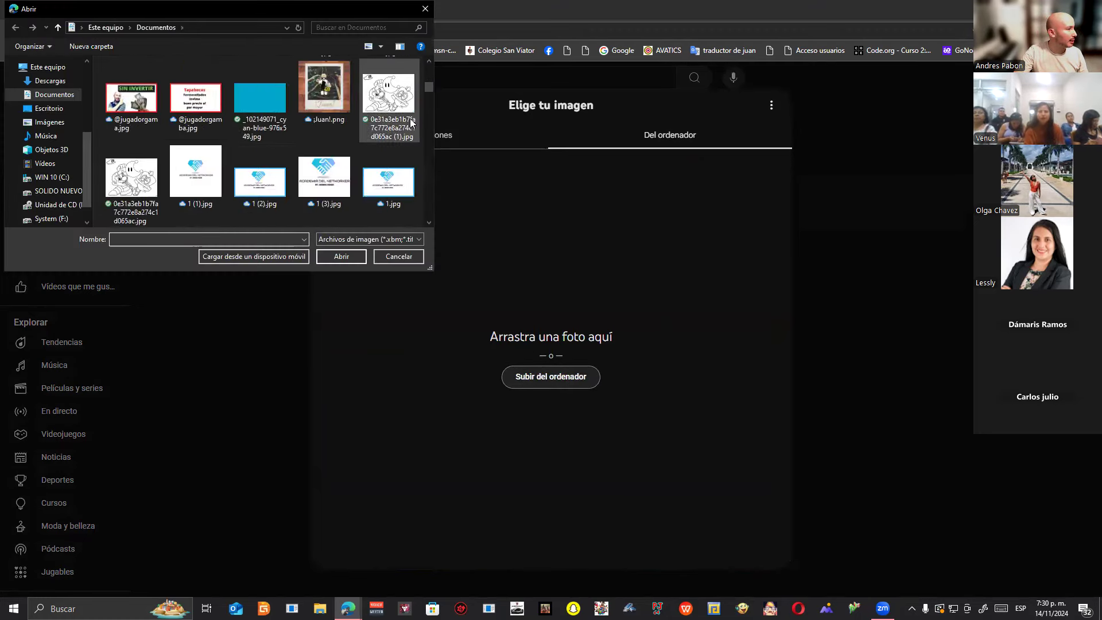
scroll(410, 118, down, 10)
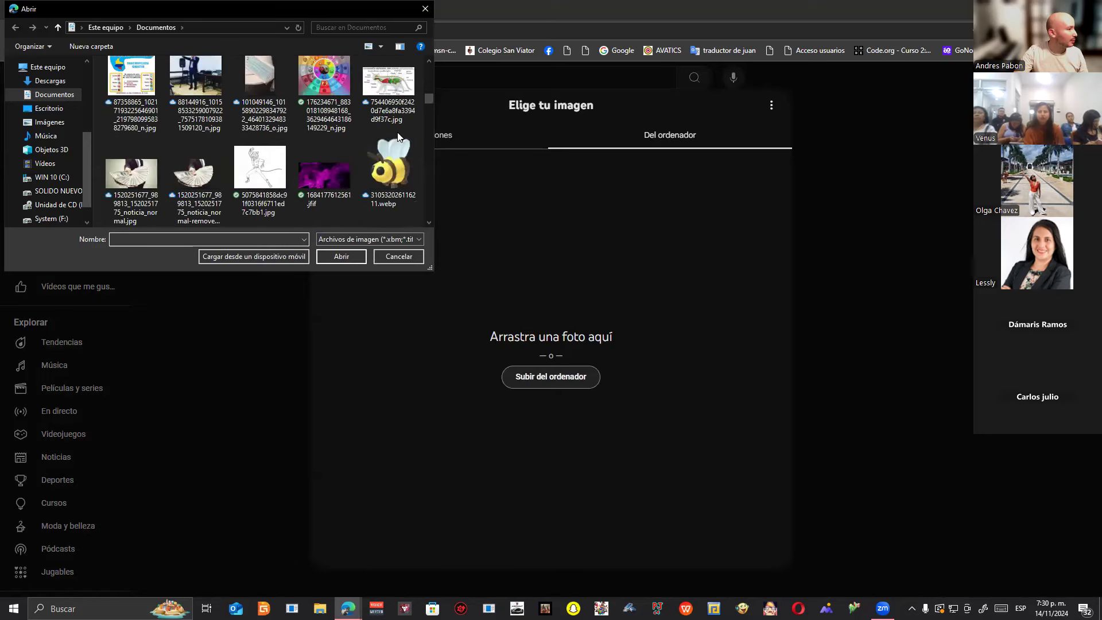
scroll(366, 148, down, 5)
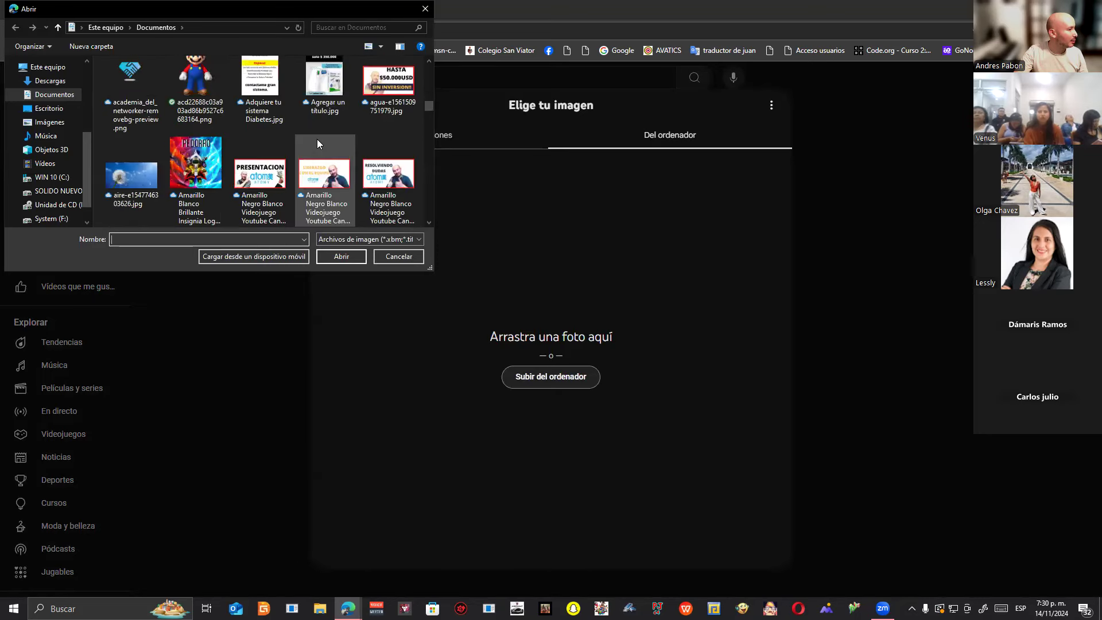
scroll(331, 140, down, 6)
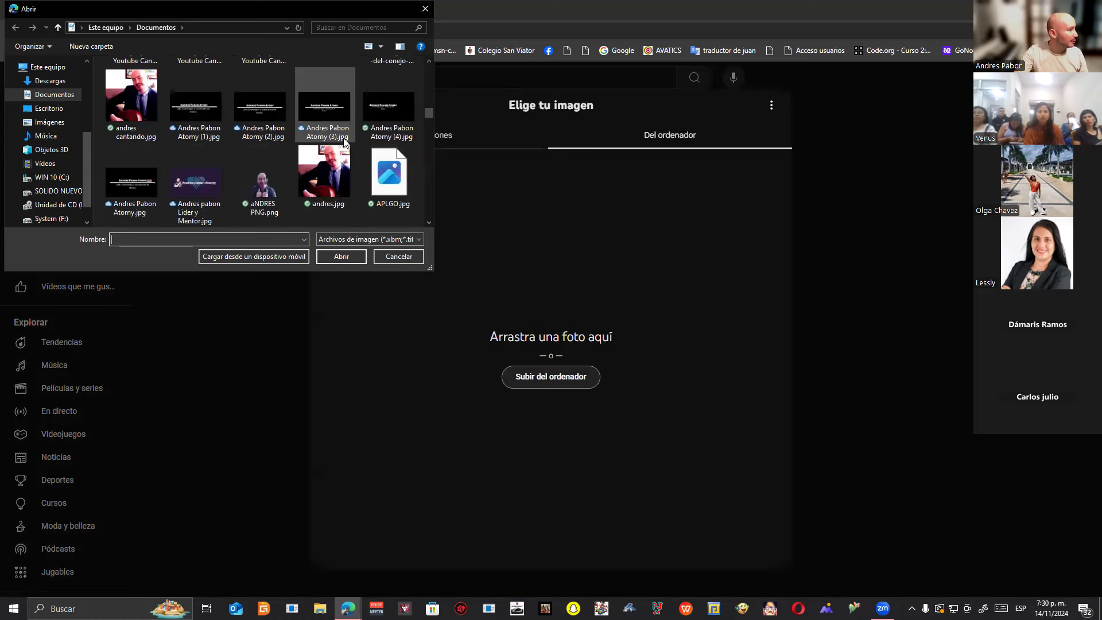
click(139, 99)
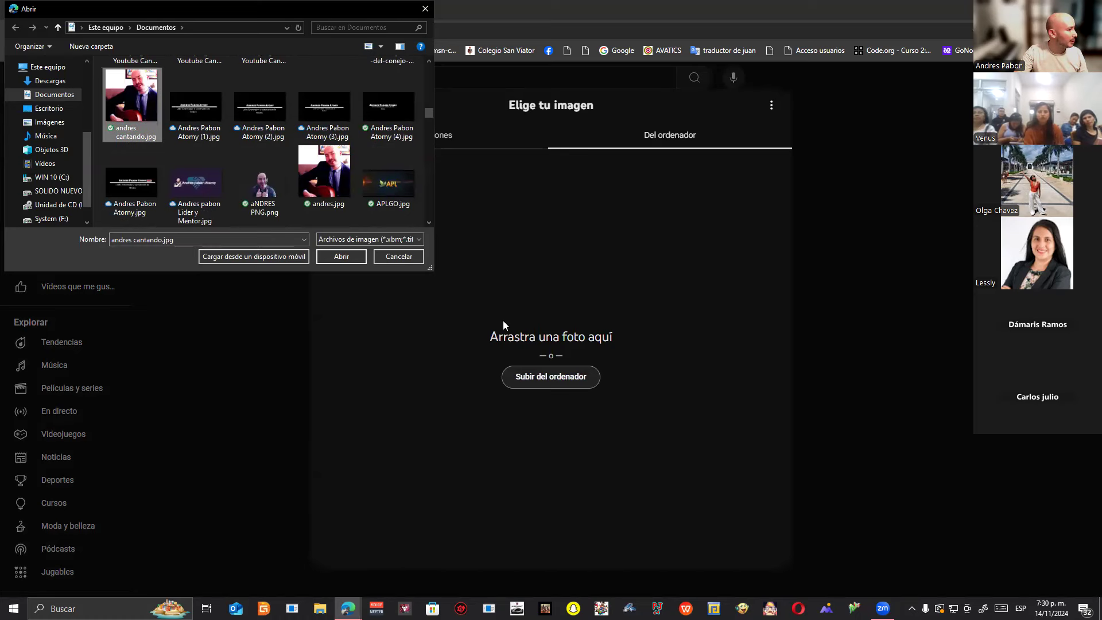
click(341, 257)
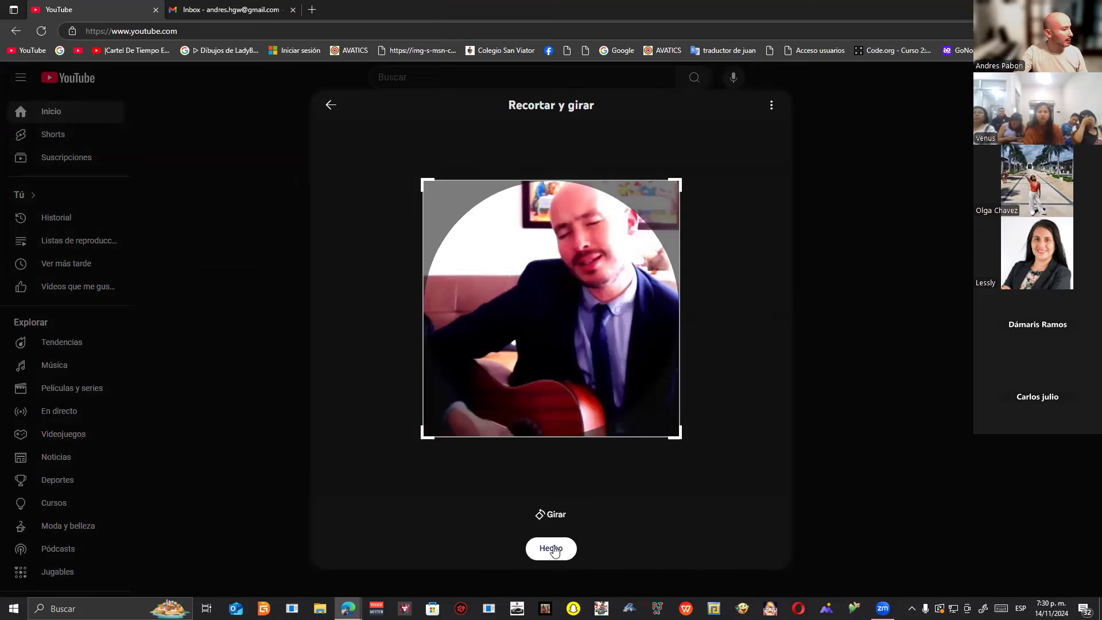
Accept the profile photo crop and create the channel with its name and photo
click(564, 550)
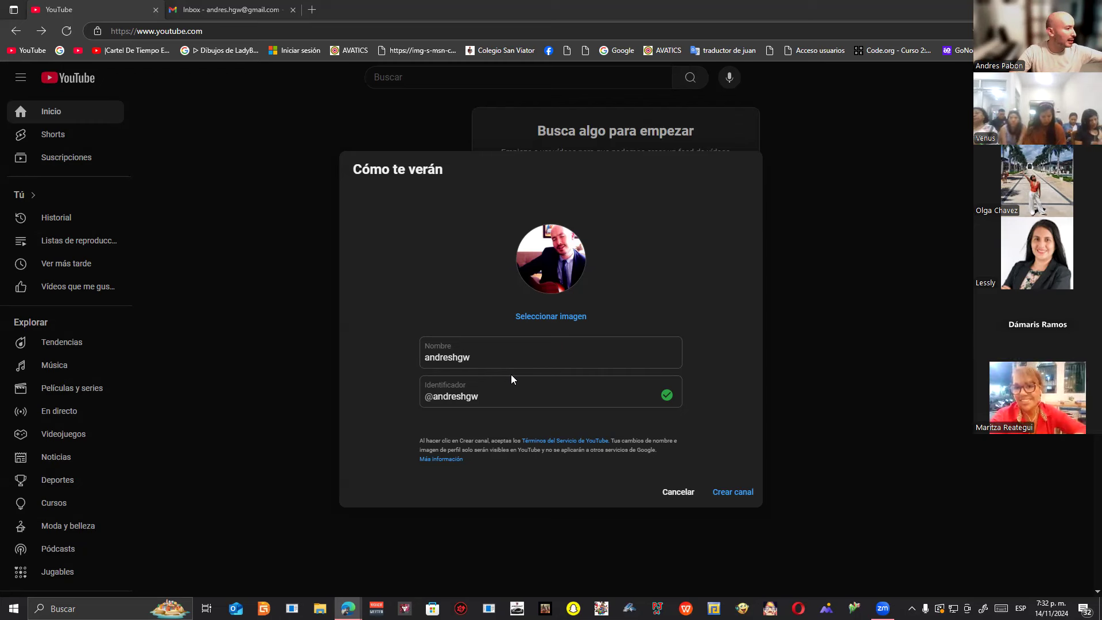
click(733, 493)
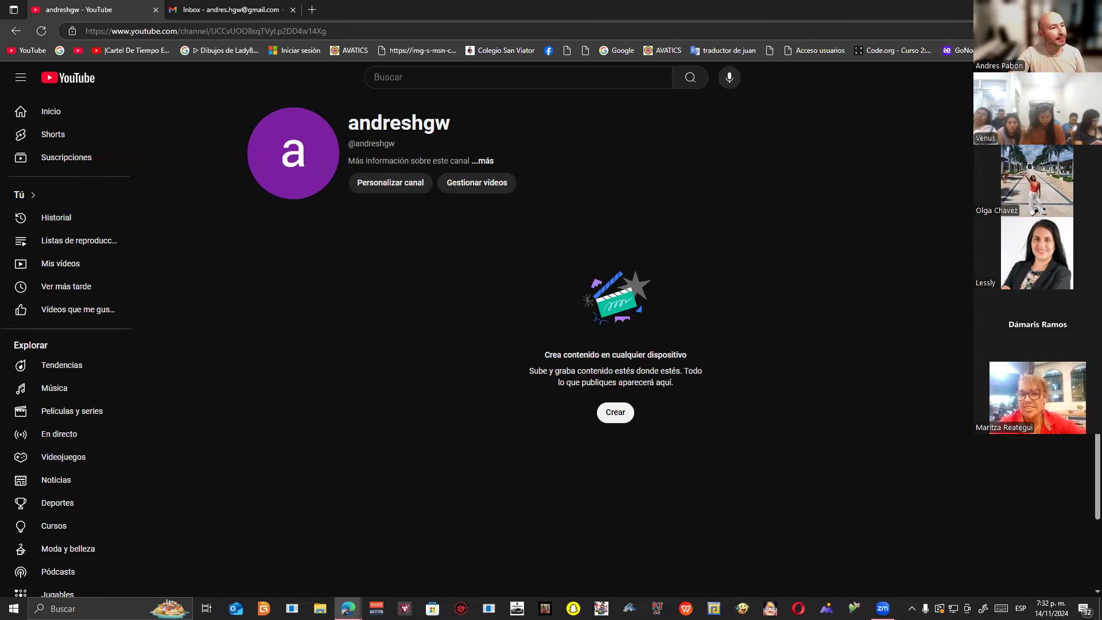
Visit Historial and Inicio, then search YouTube for 'iquitos' and browse the results
click(71, 89)
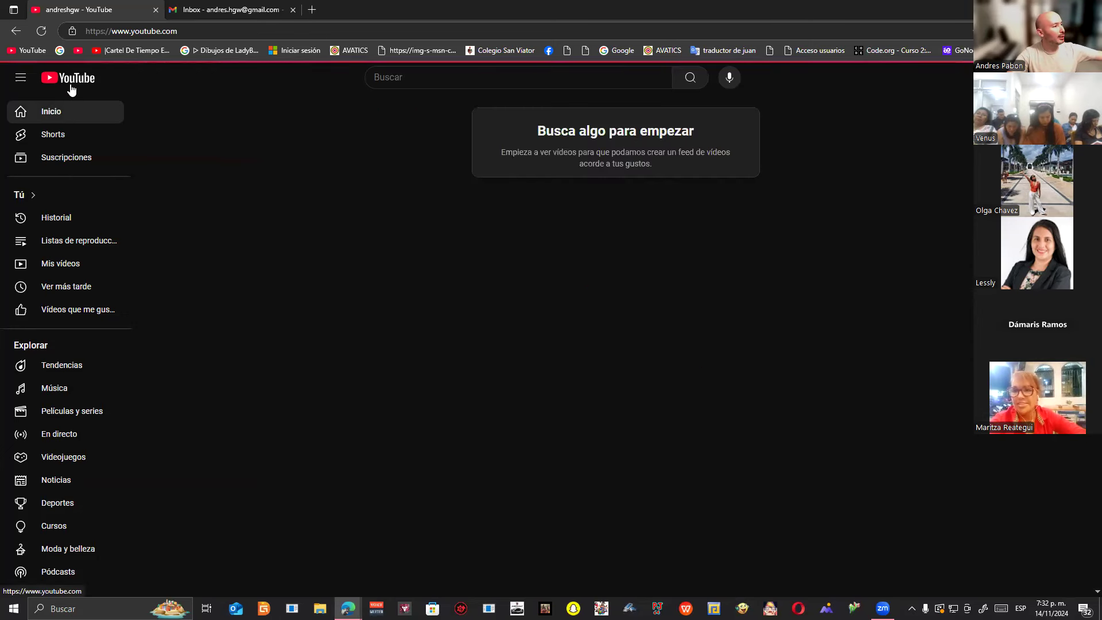
click(63, 221)
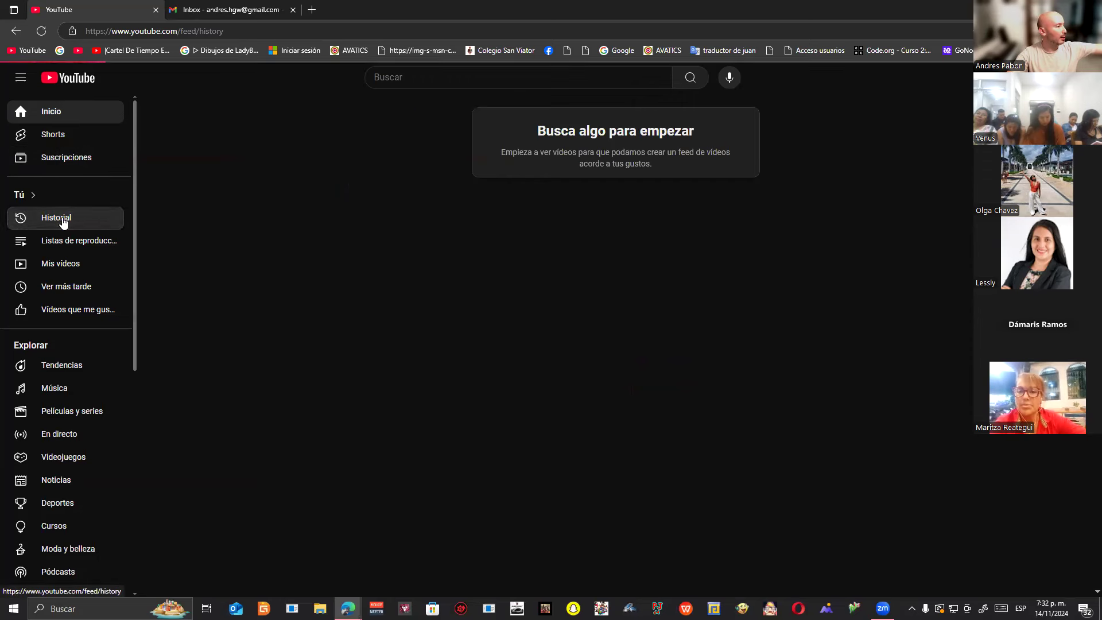
click(66, 117)
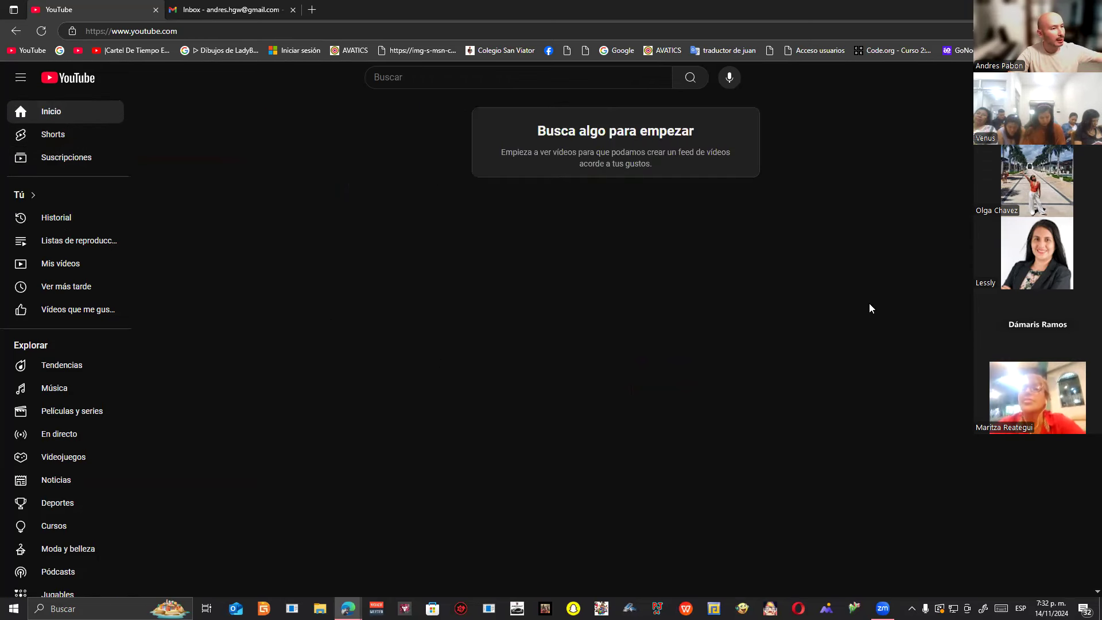
click(441, 70)
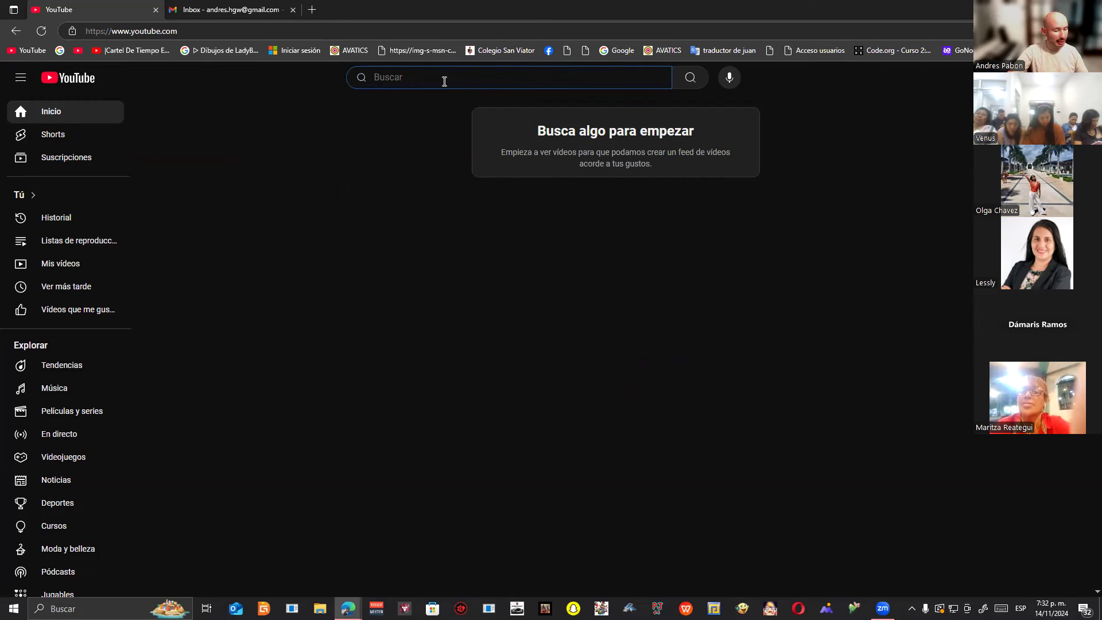
text(iquitos)
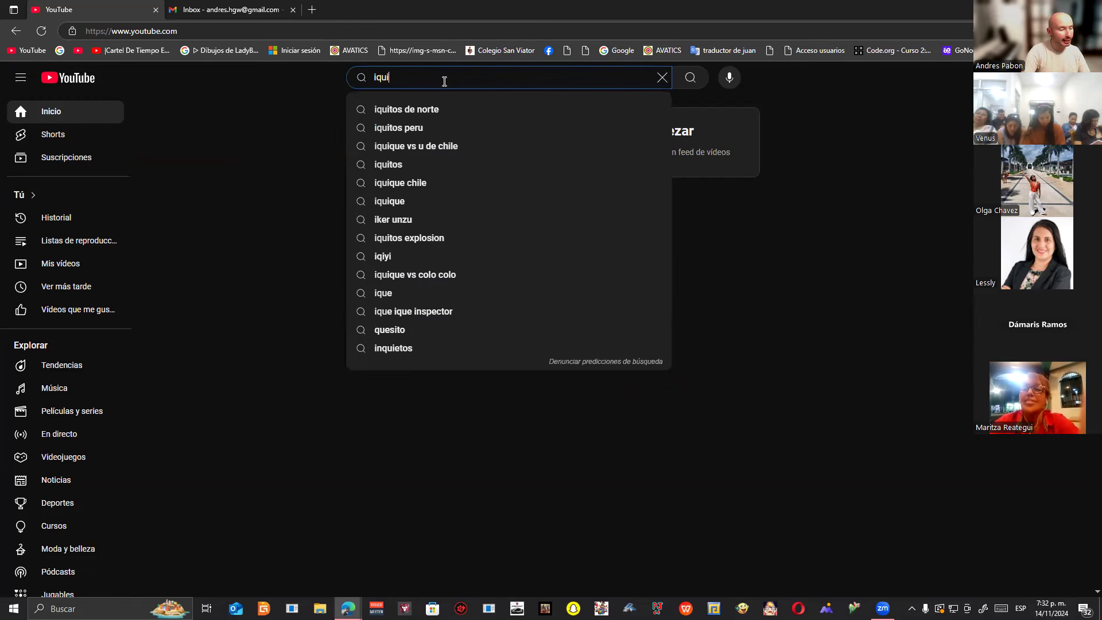
key(Return)
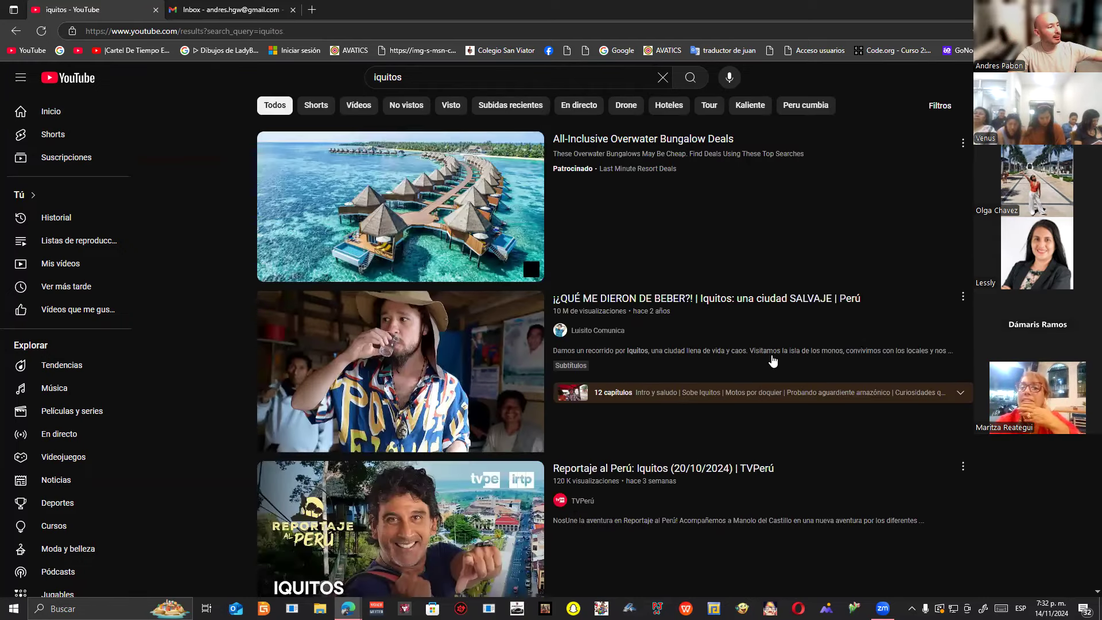
scroll(772, 359, down, 6)
scroll(774, 361, down, 4)
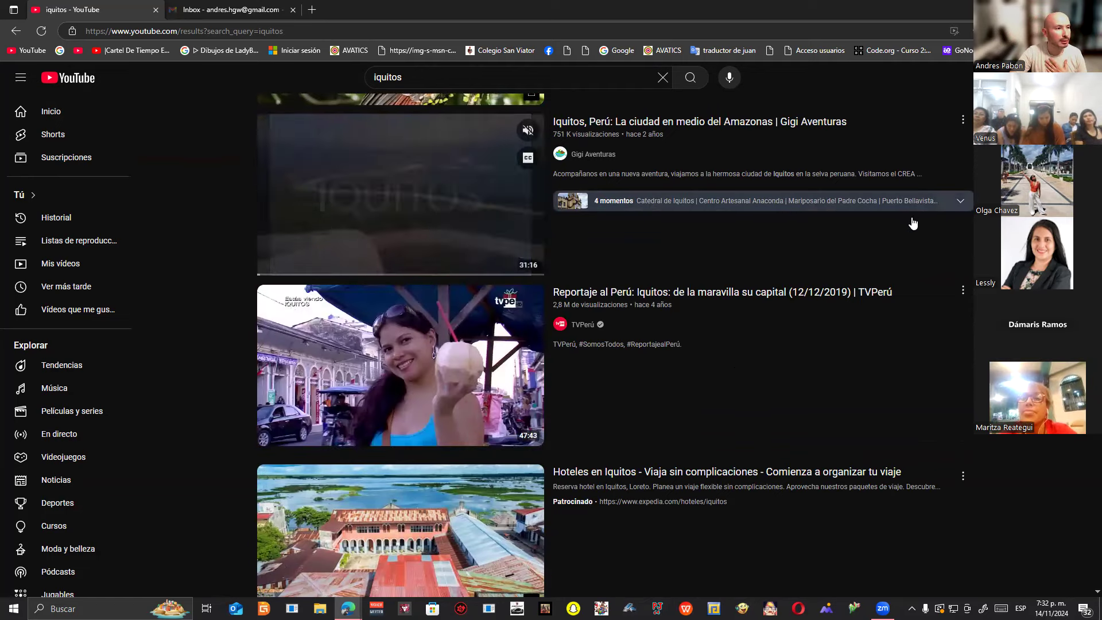
Start a new video upload from the Create menu and bring up the computer's file picker
mouse_move(895, 227)
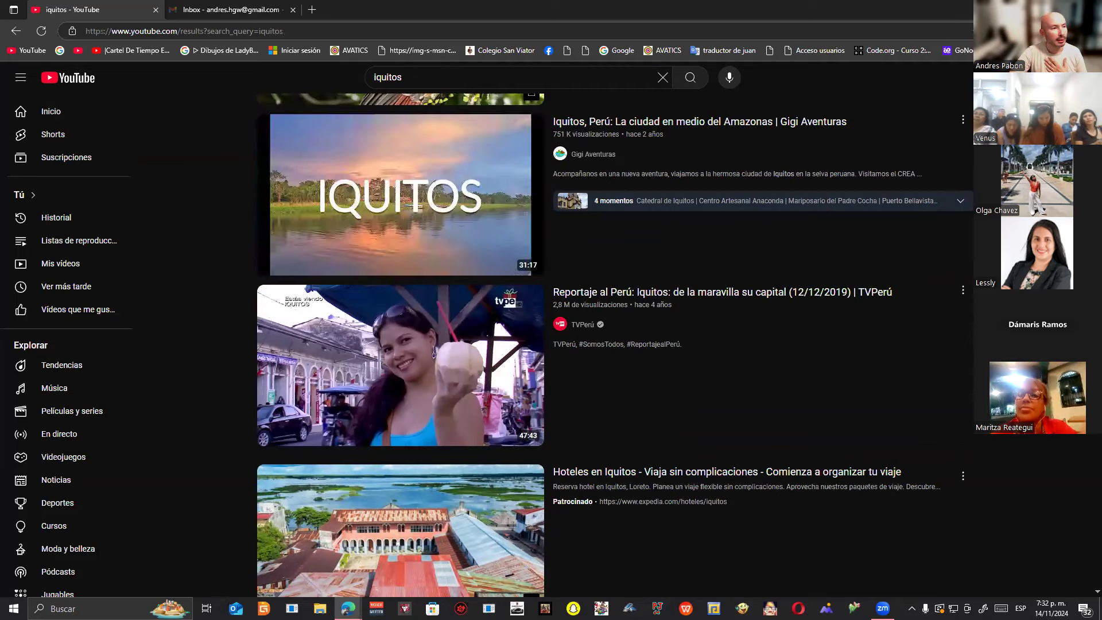
click(1079, 77)
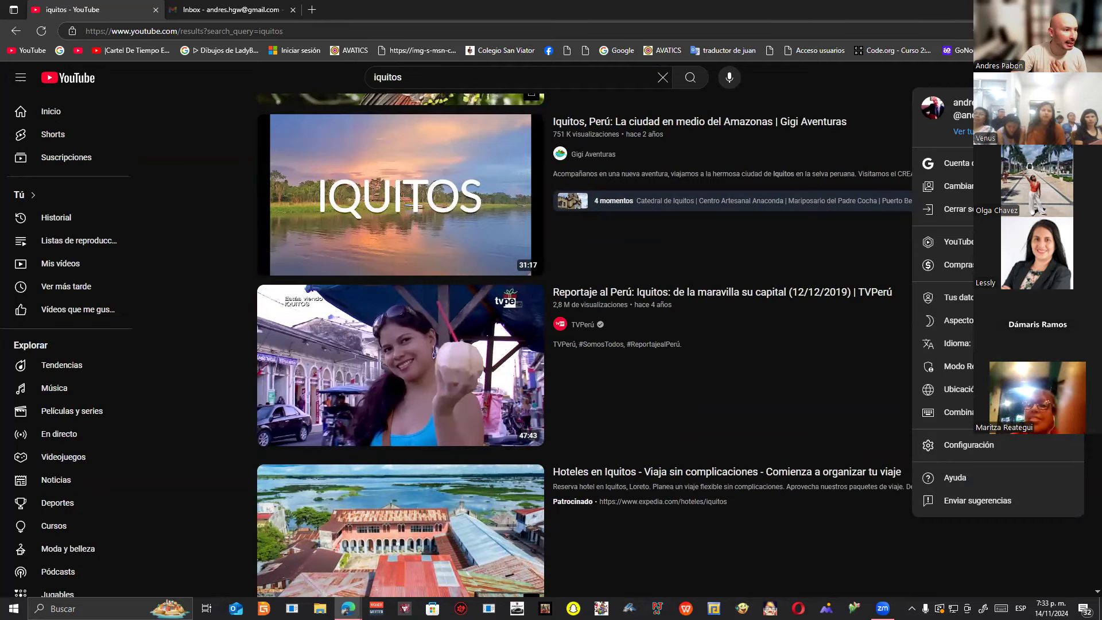
click(1027, 78)
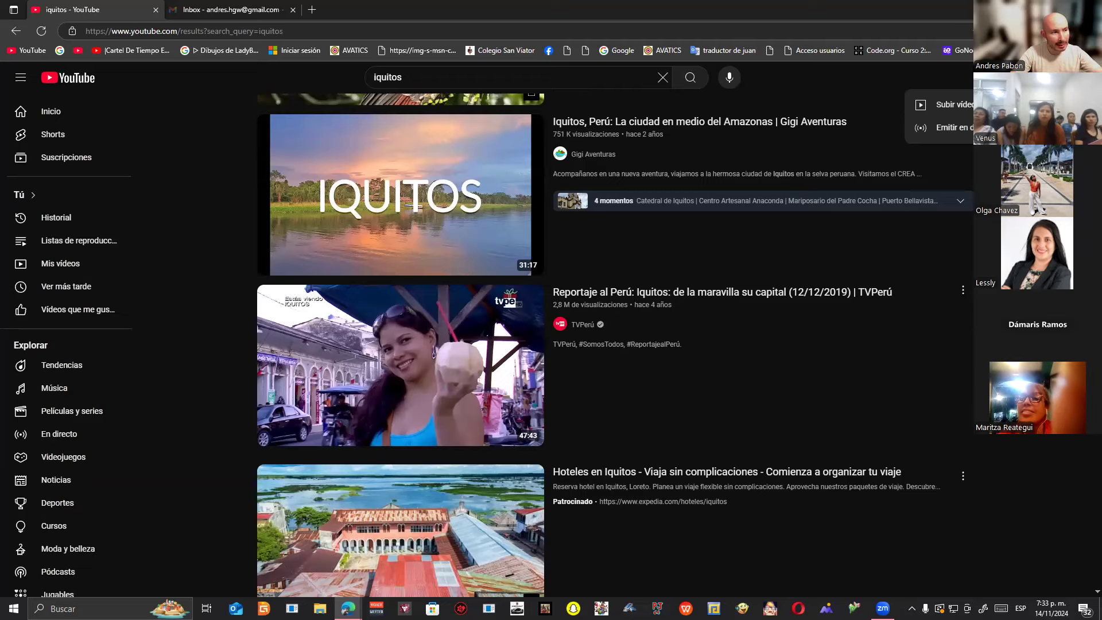
click(966, 108)
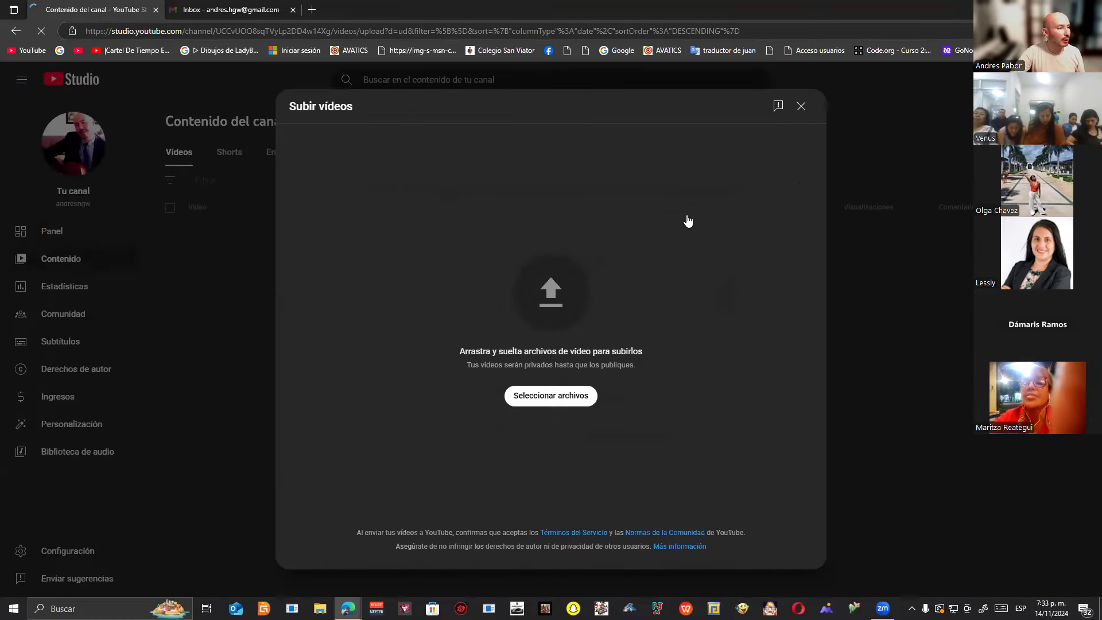
click(556, 405)
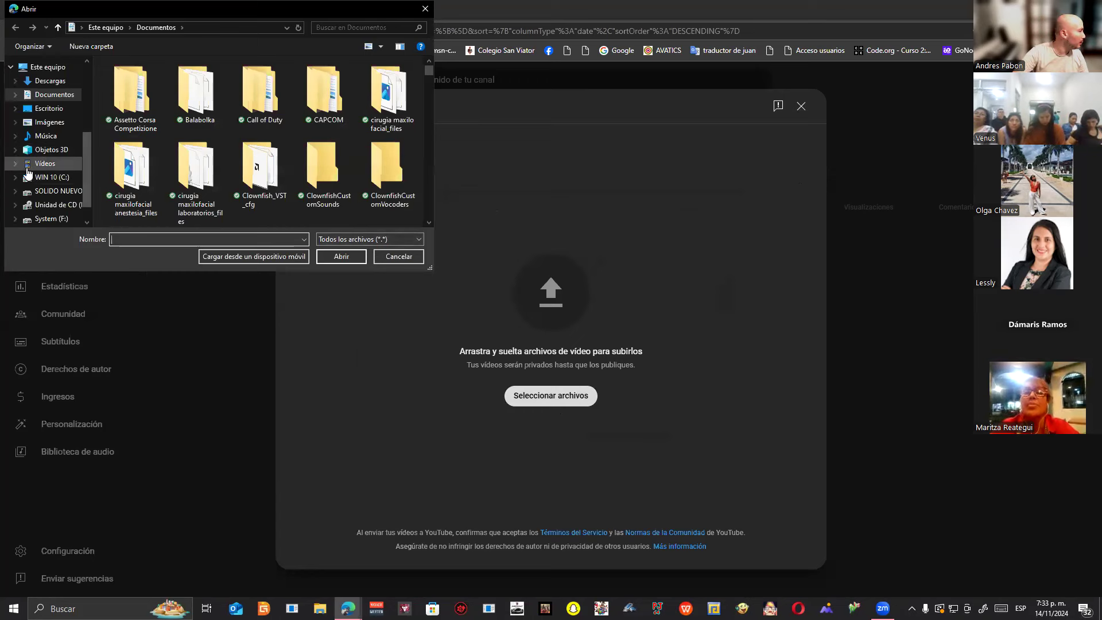
click(42, 167)
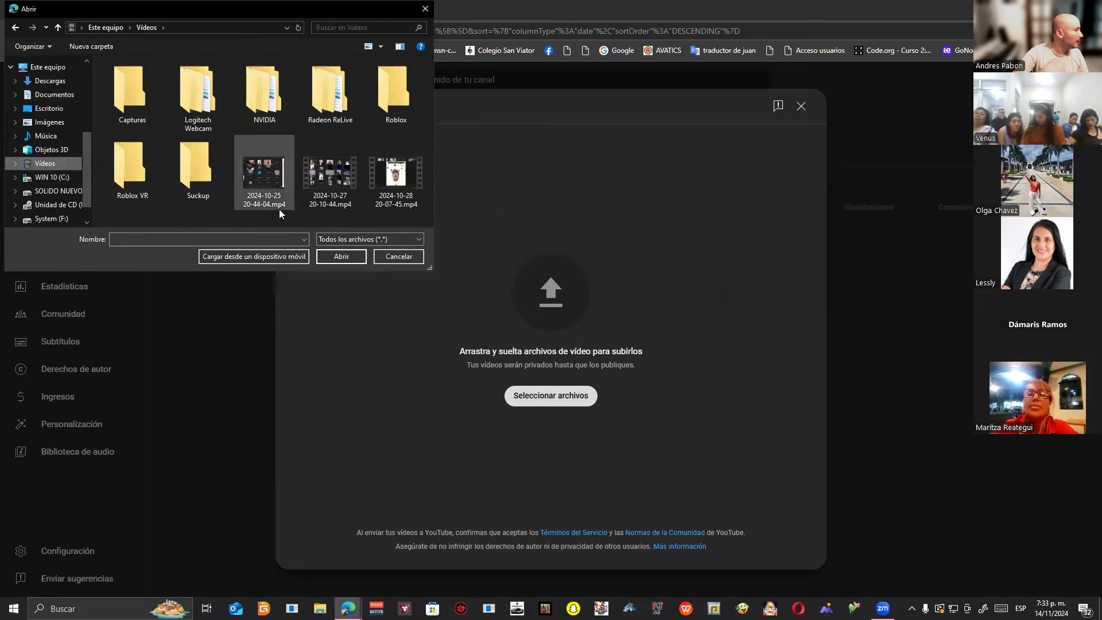
click(396, 175)
click(344, 258)
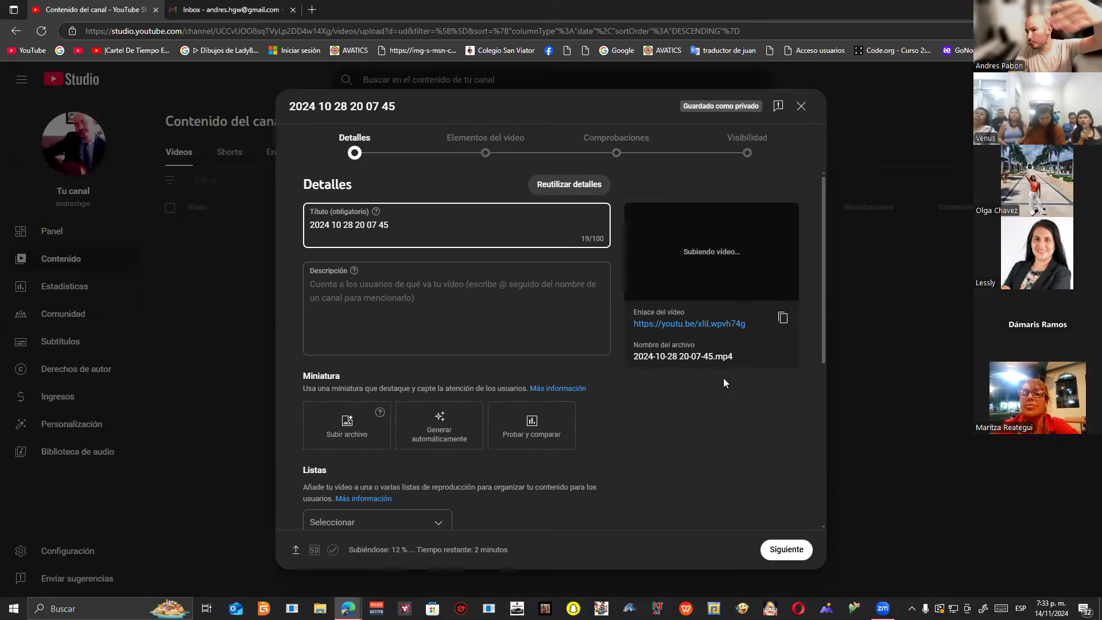
drag(402, 226, 289, 231)
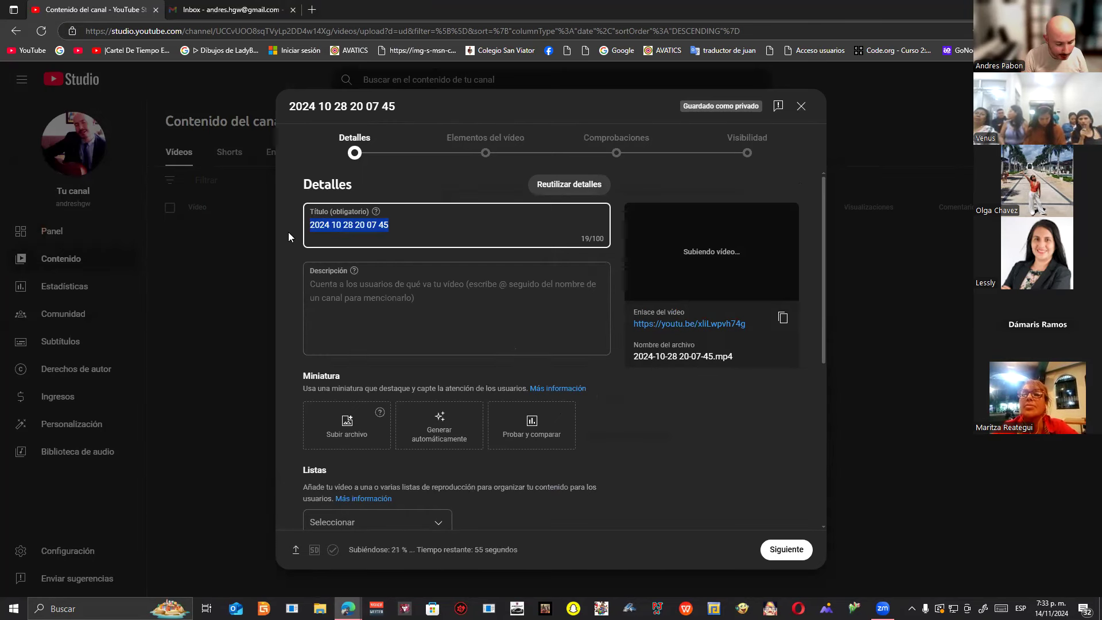
text(CONOCE)
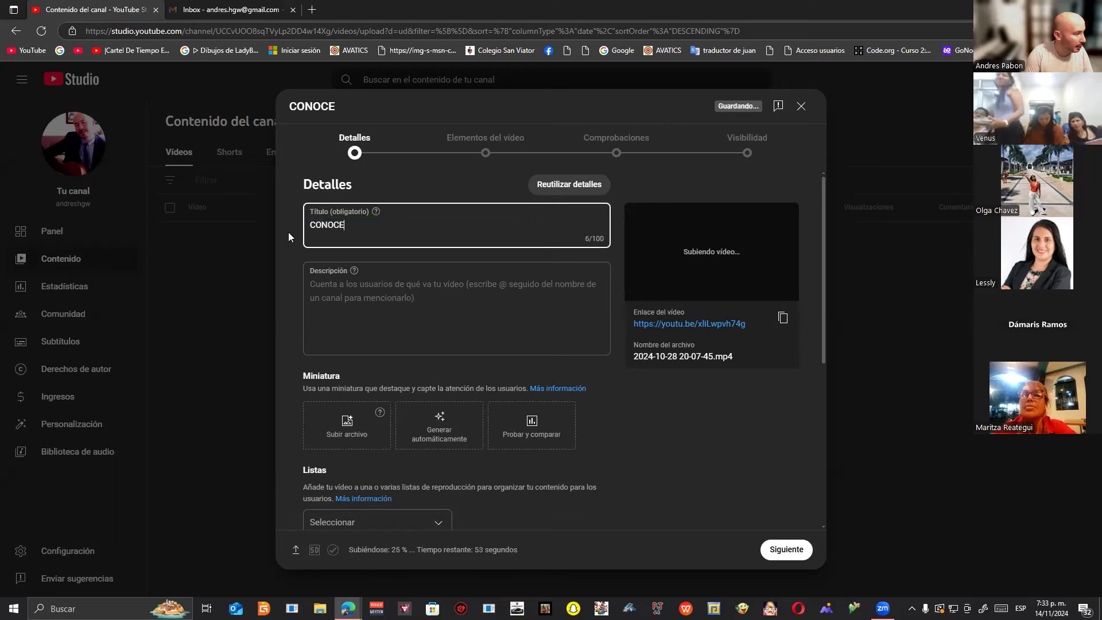
text( HGW)
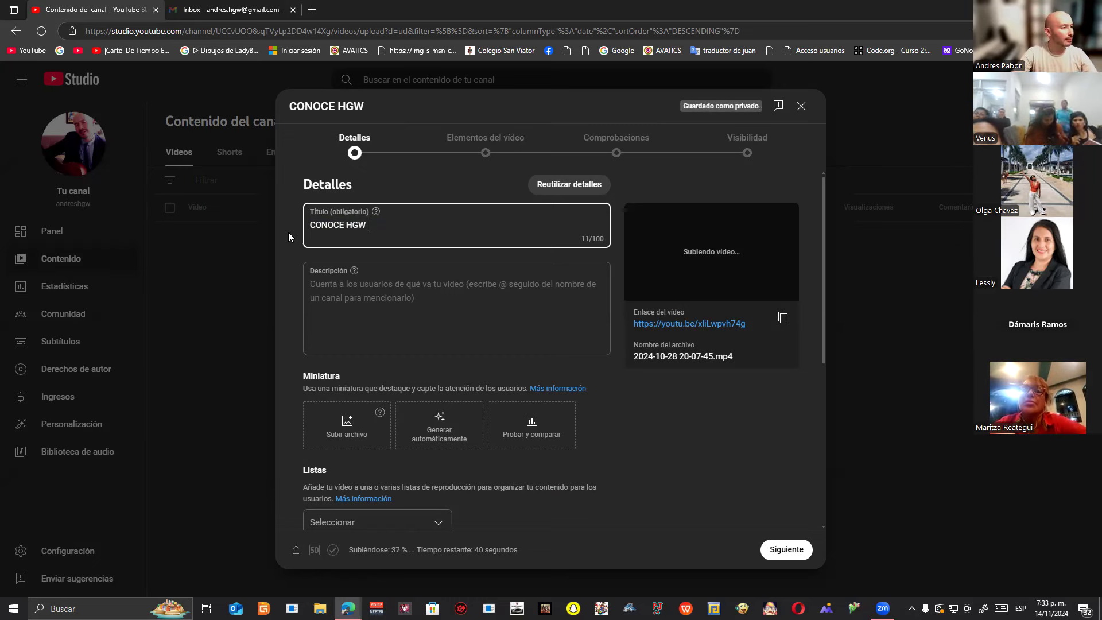
click(312, 10)
click(32, 51)
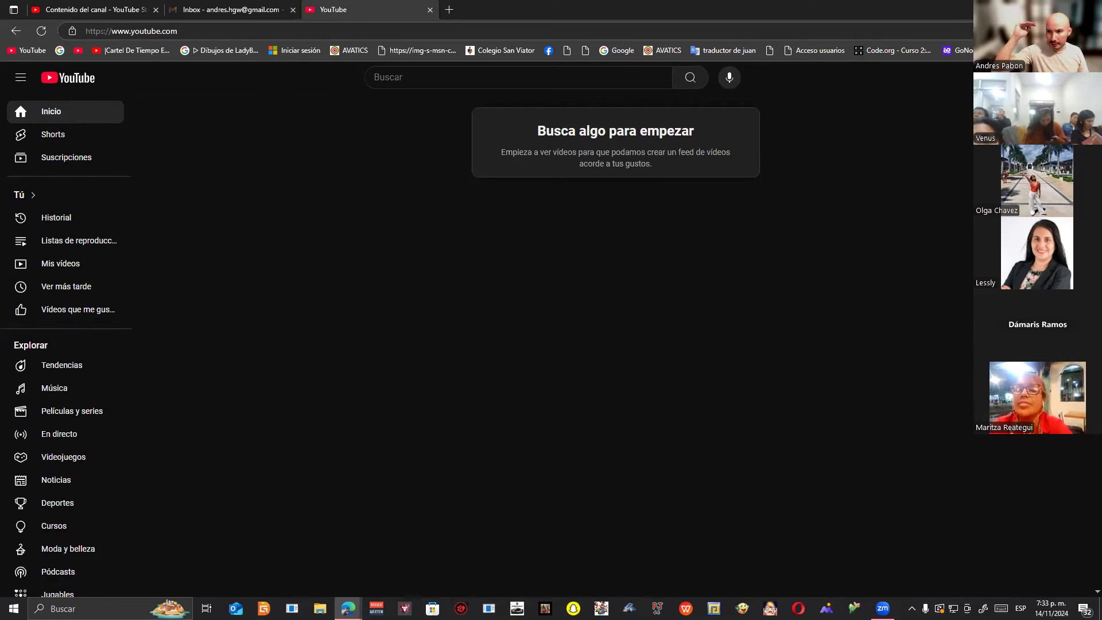
Close the account menu, cancel a new upload, and dismiss the YouTube Studio welcome message
click(1073, 77)
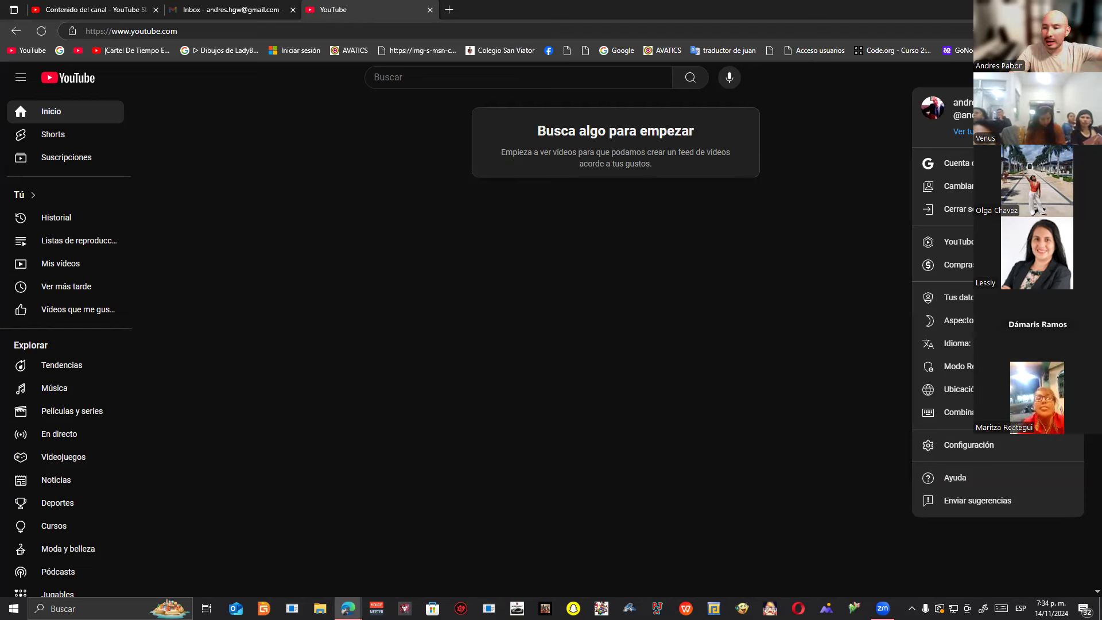
key(Escape)
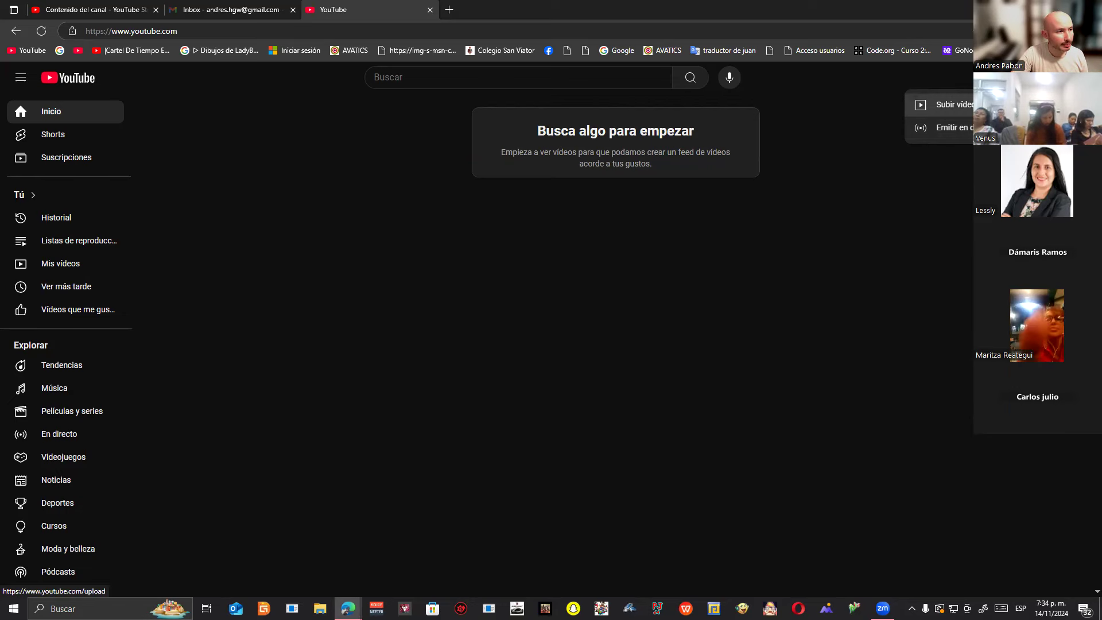
click(950, 105)
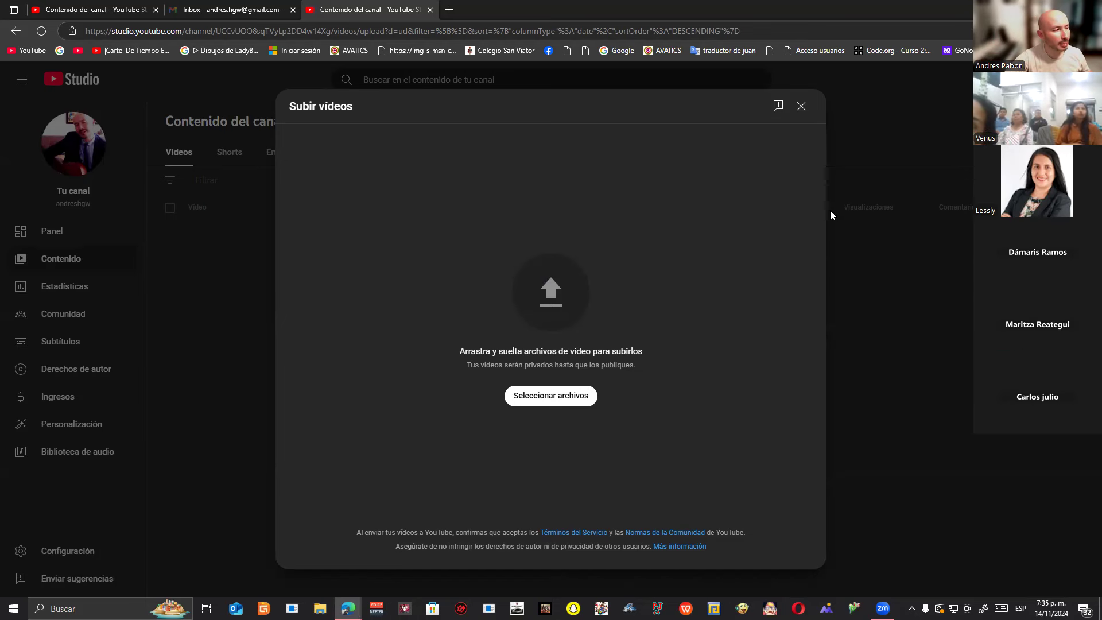
click(802, 108)
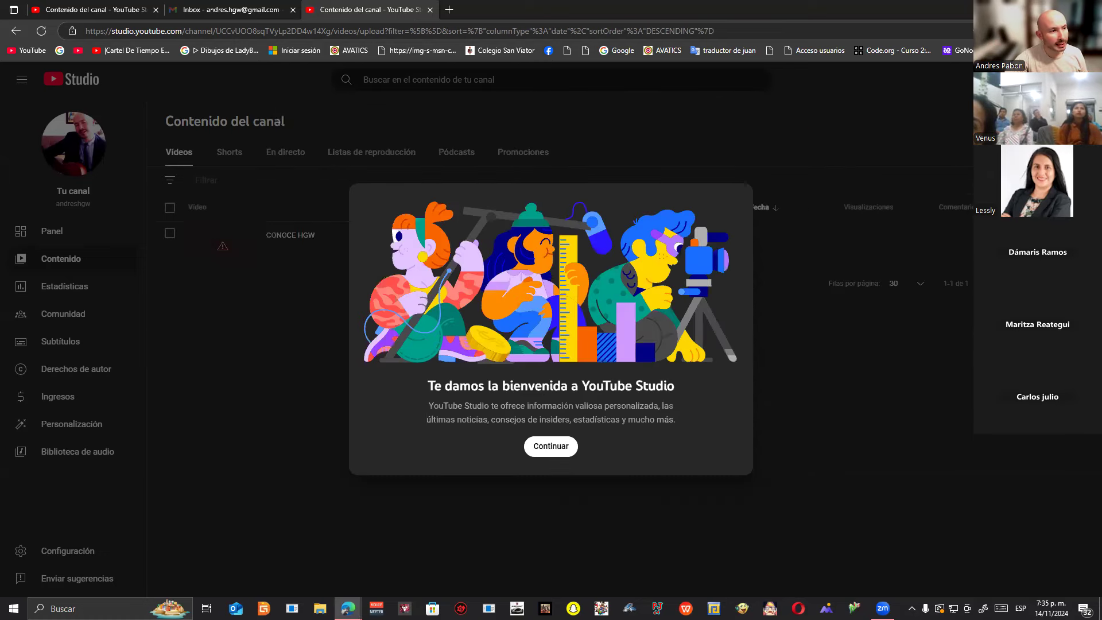
click(551, 446)
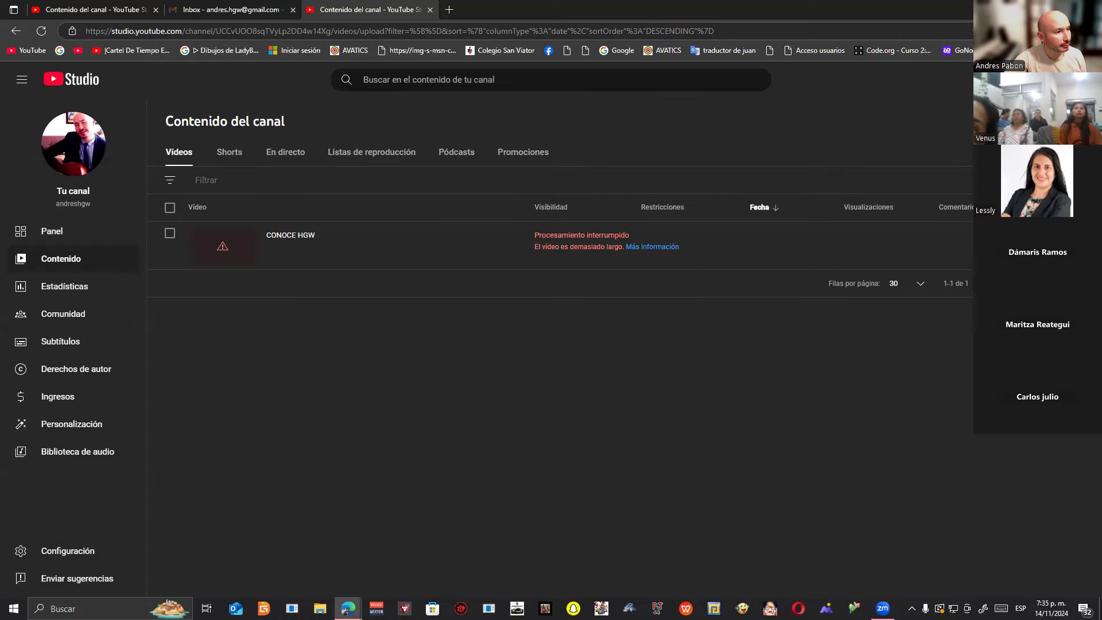
click(1002, 81)
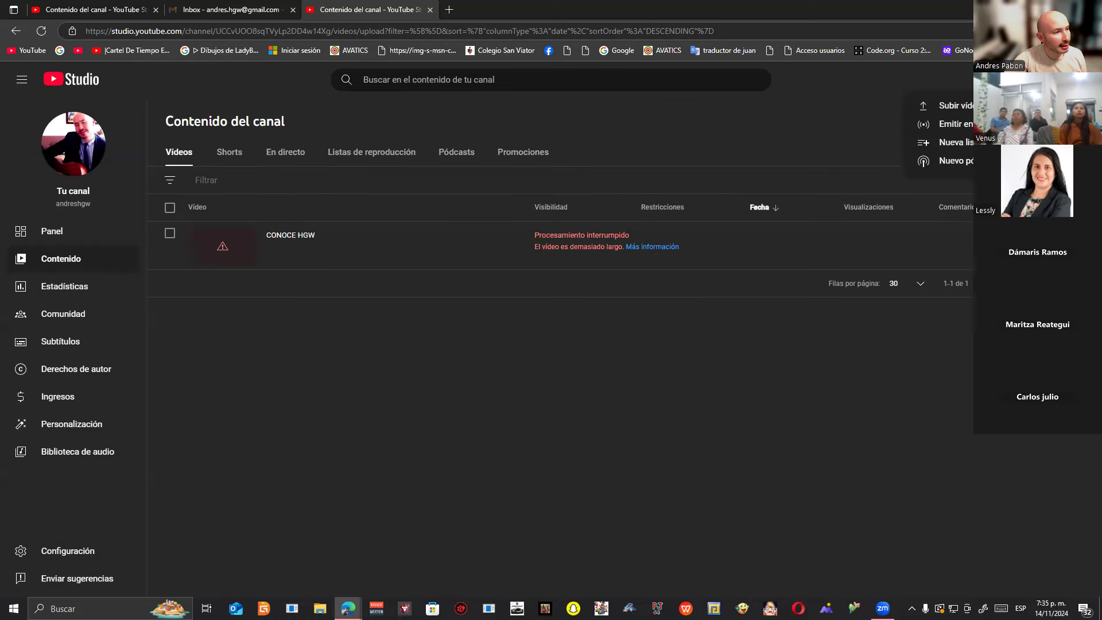
click(970, 108)
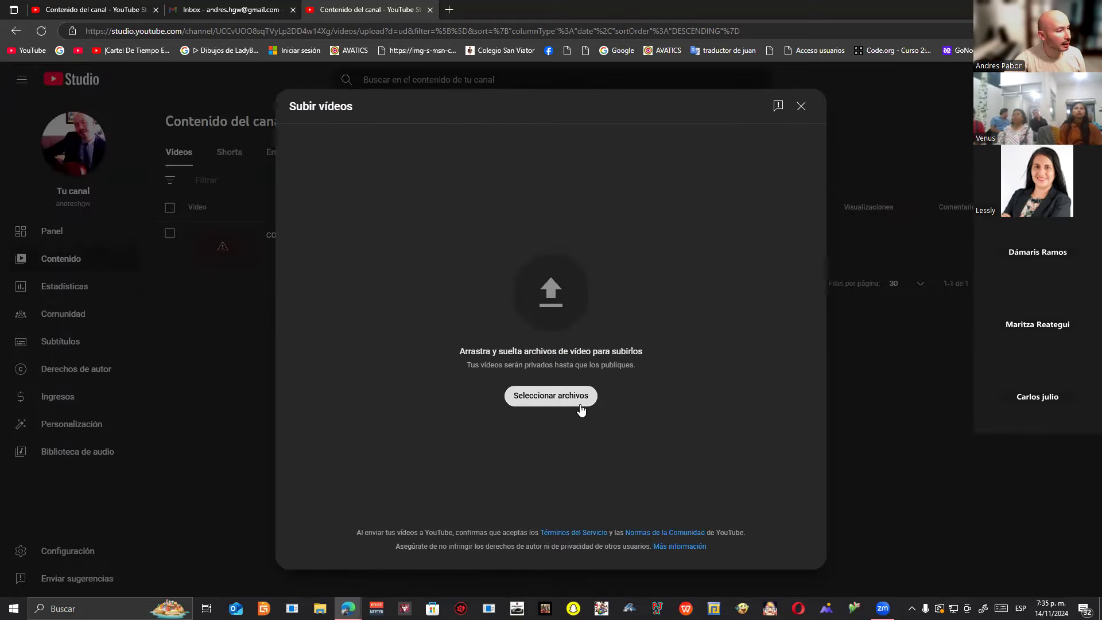
click(564, 400)
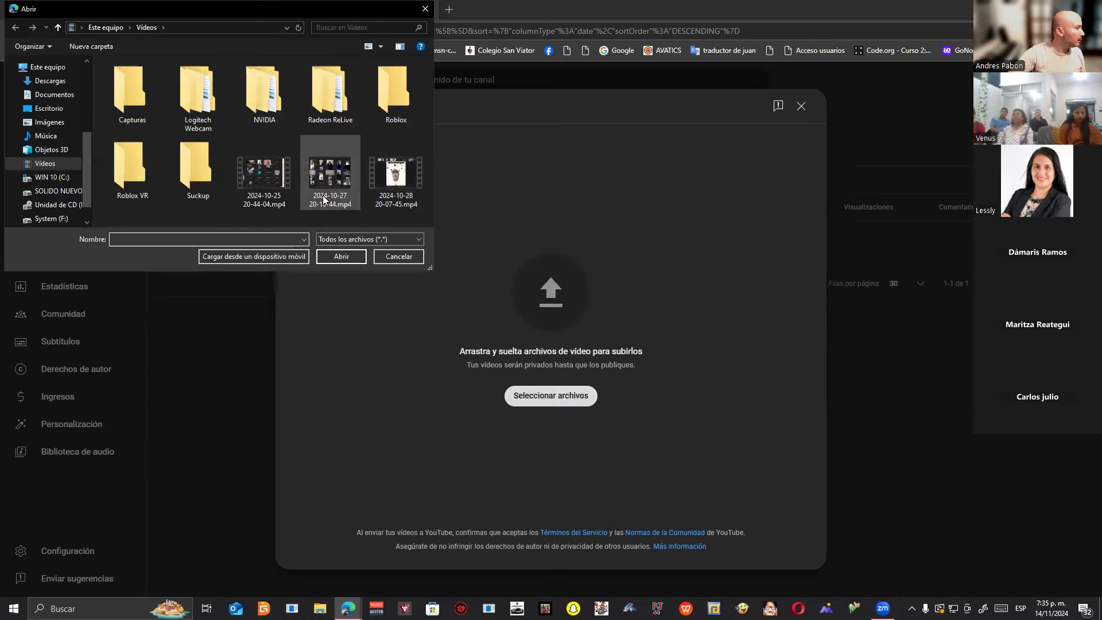
click(348, 182)
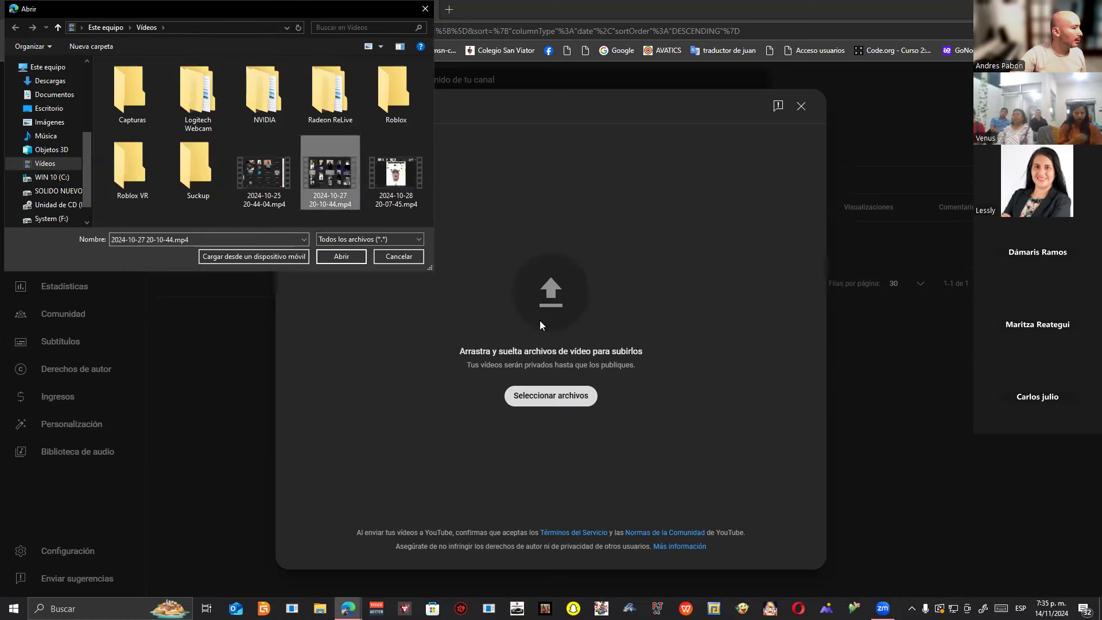
click(342, 258)
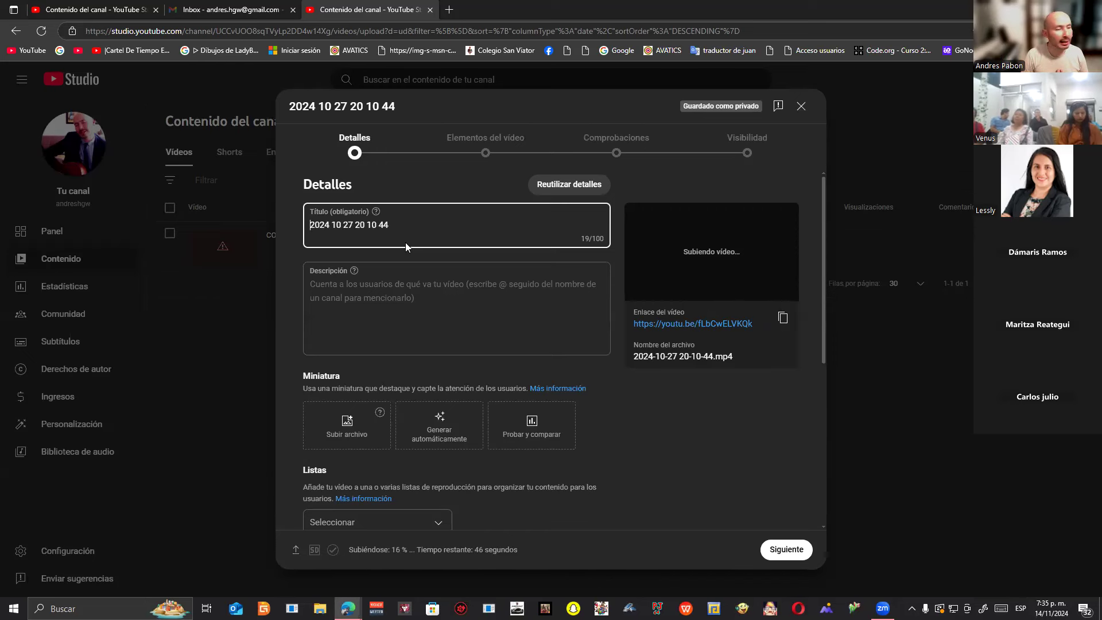
Replace the date-based title with 'CAPACITACION DE NEGOCIO HGW'
drag(457, 224, 296, 226)
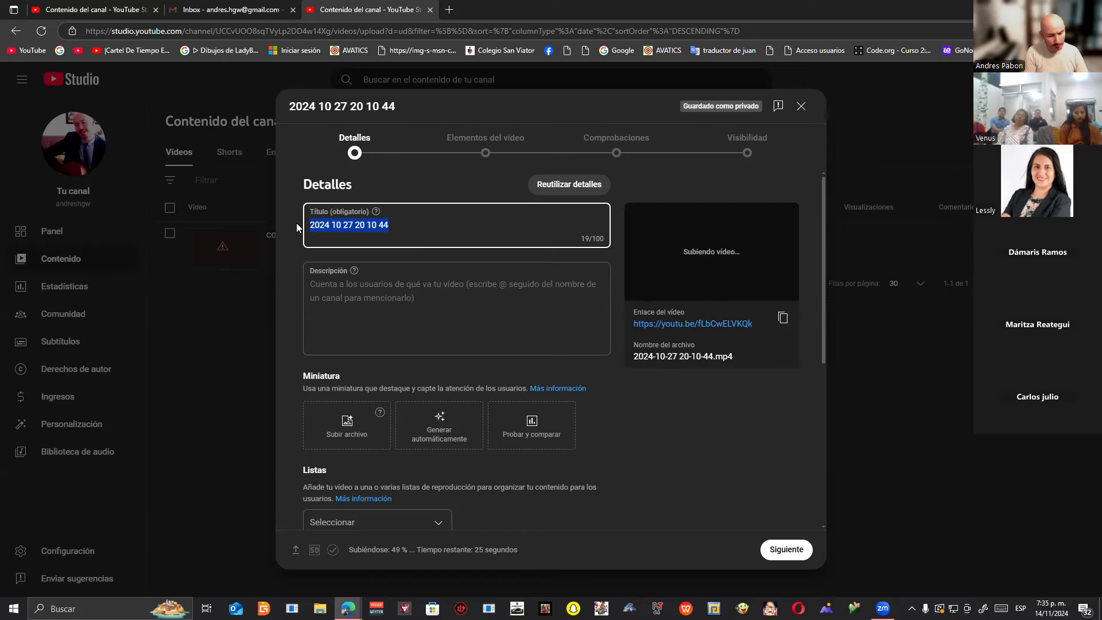
text(cA)
key(BackSpace)
key(BackSpace)
text(CAPAC)
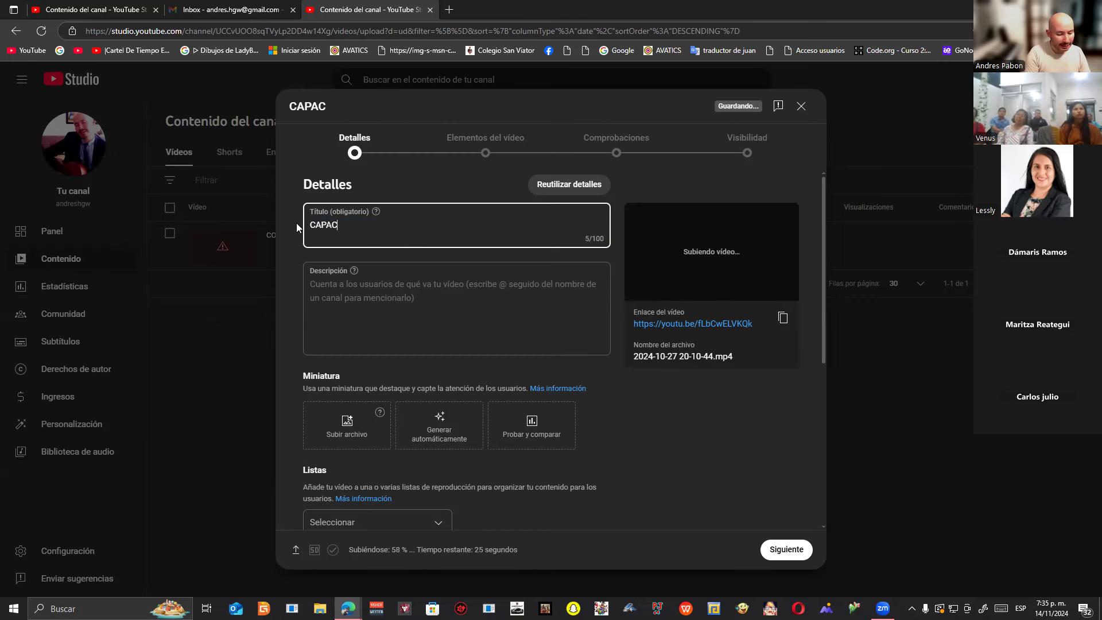
text(ITACION DE NE)
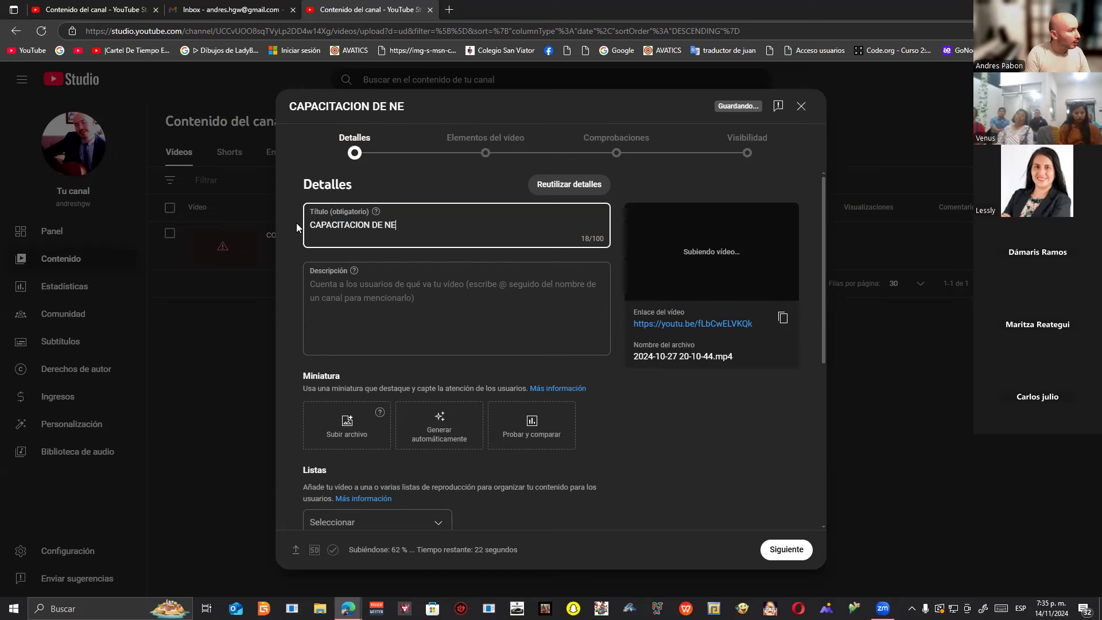
text(GOCIO HGW)
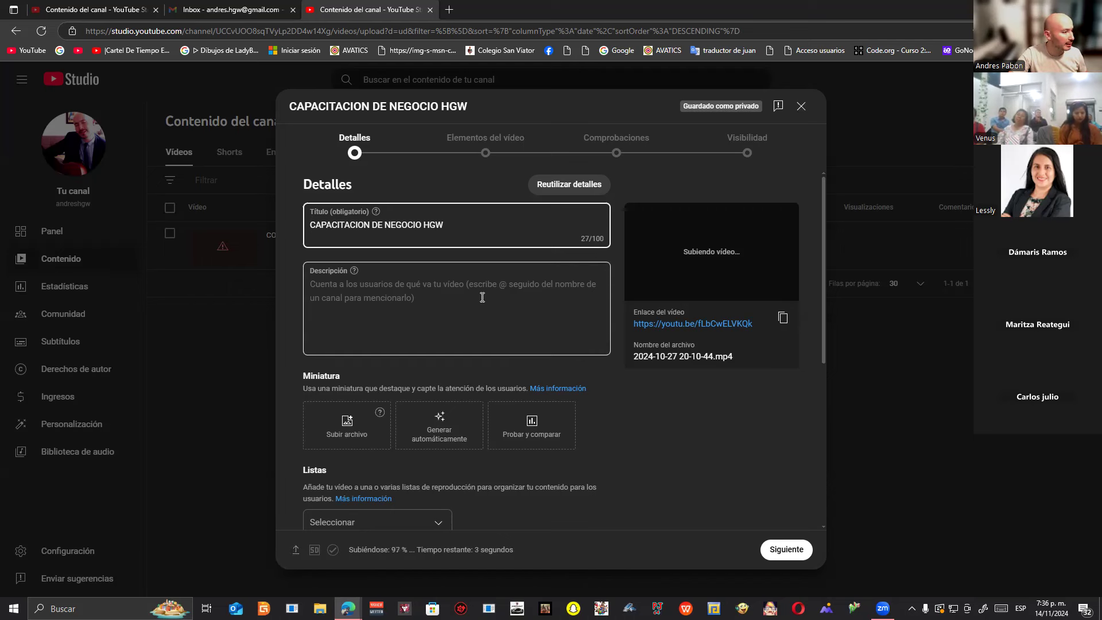
Write the description 'Capacitacion del negocio hgw, descubre como puedes lograr generar ingresos adicionales'
click(324, 287)
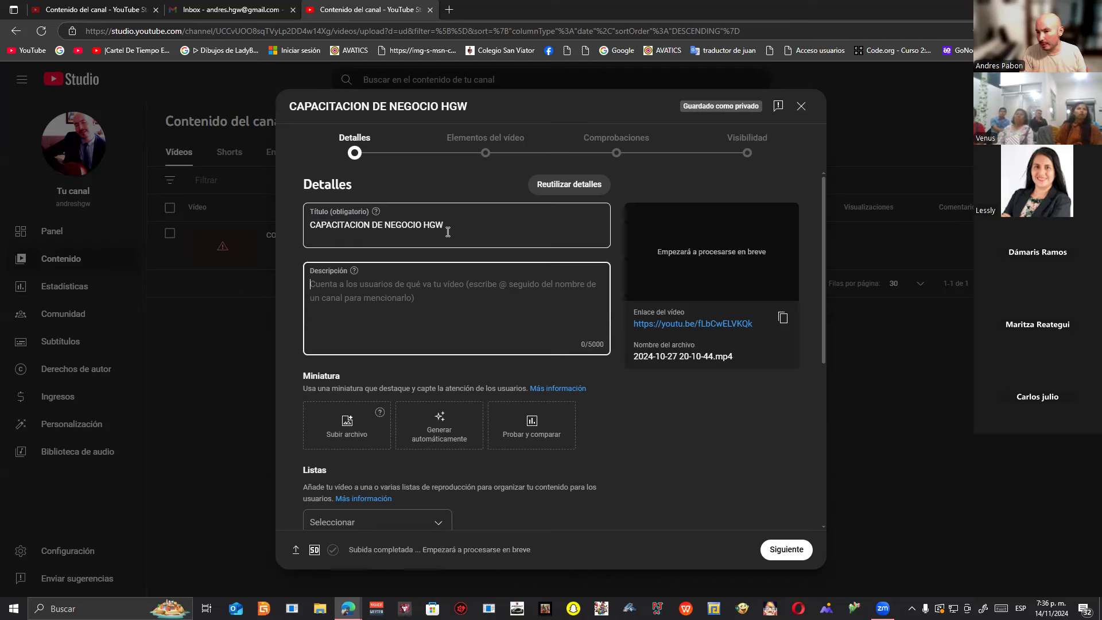
text(CAPA)
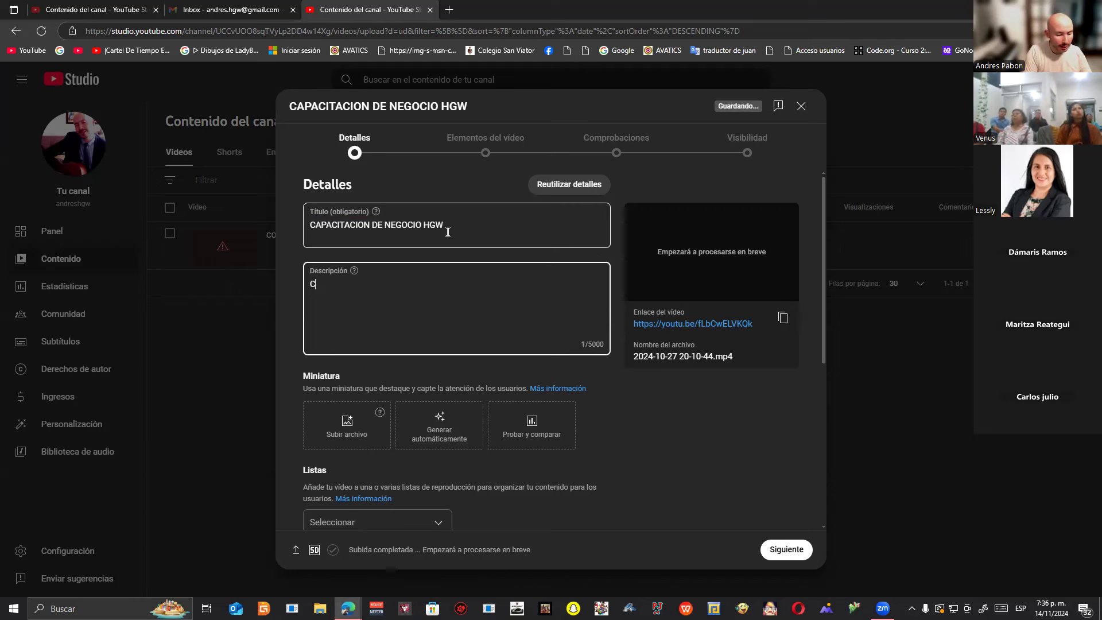
key(BackSpace)
key(BackSpace)
key(BackSpace)
text(a)
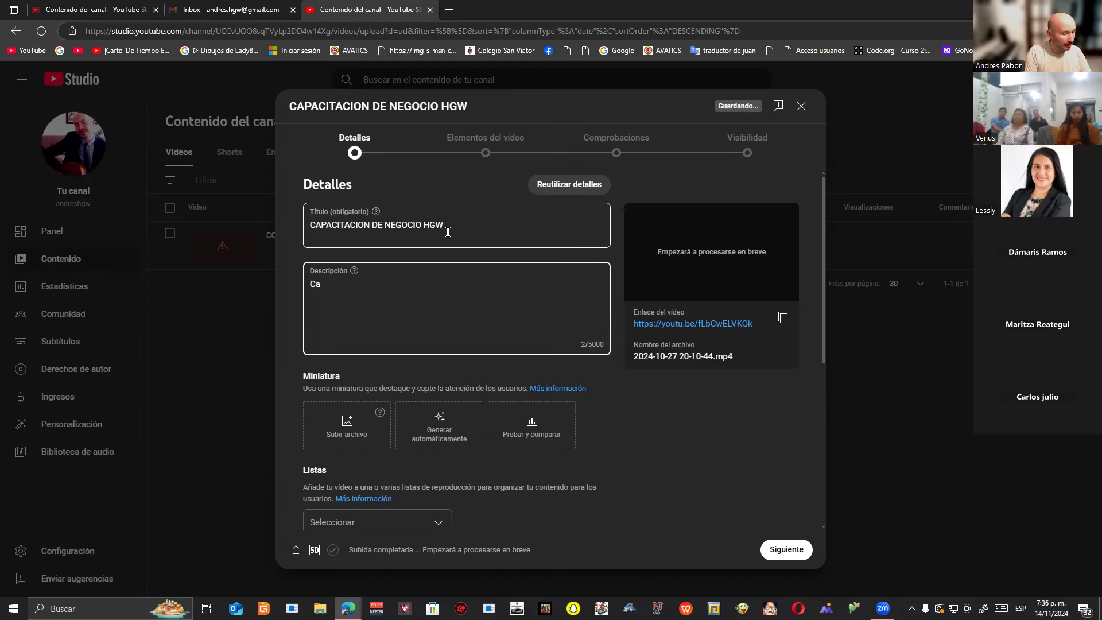
text(pacitacion d)
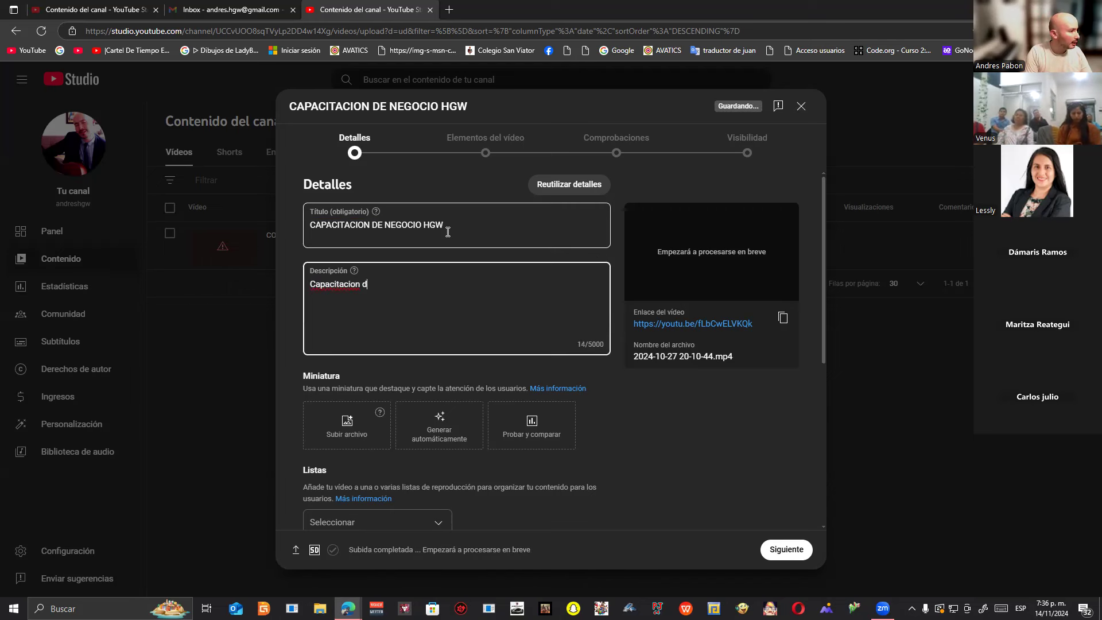
text(el negocio)
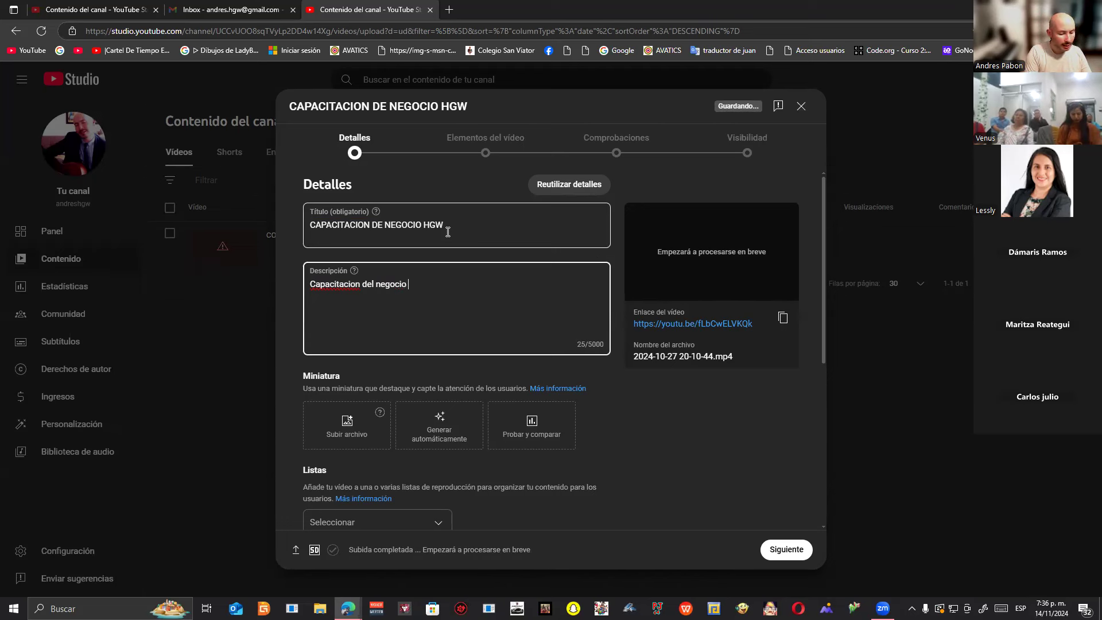
text( hgw, descubre)
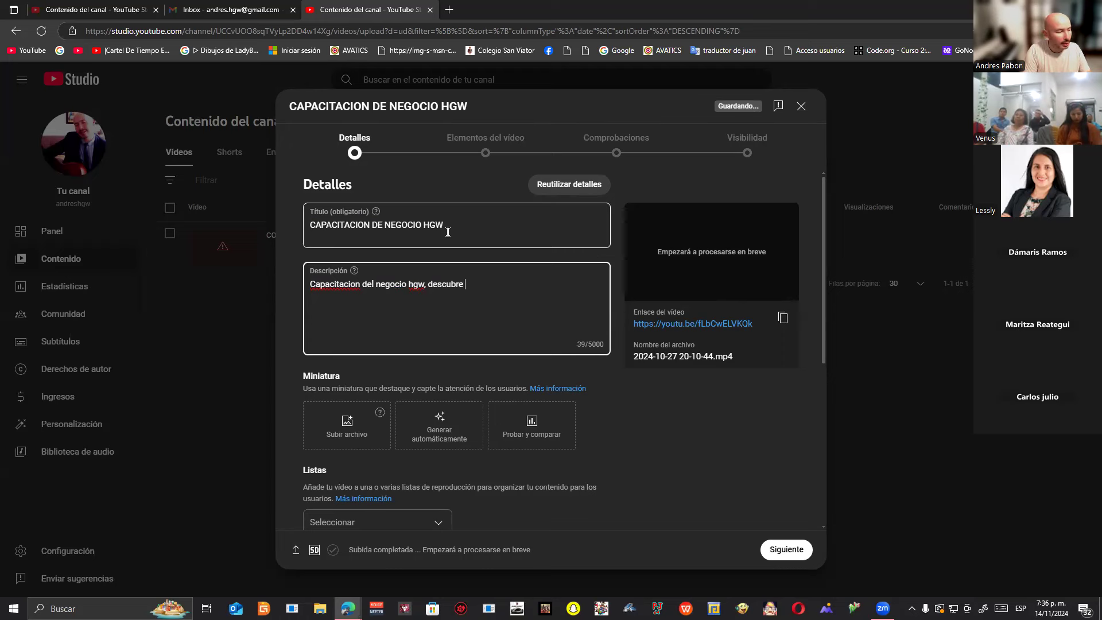
text( como puedes )
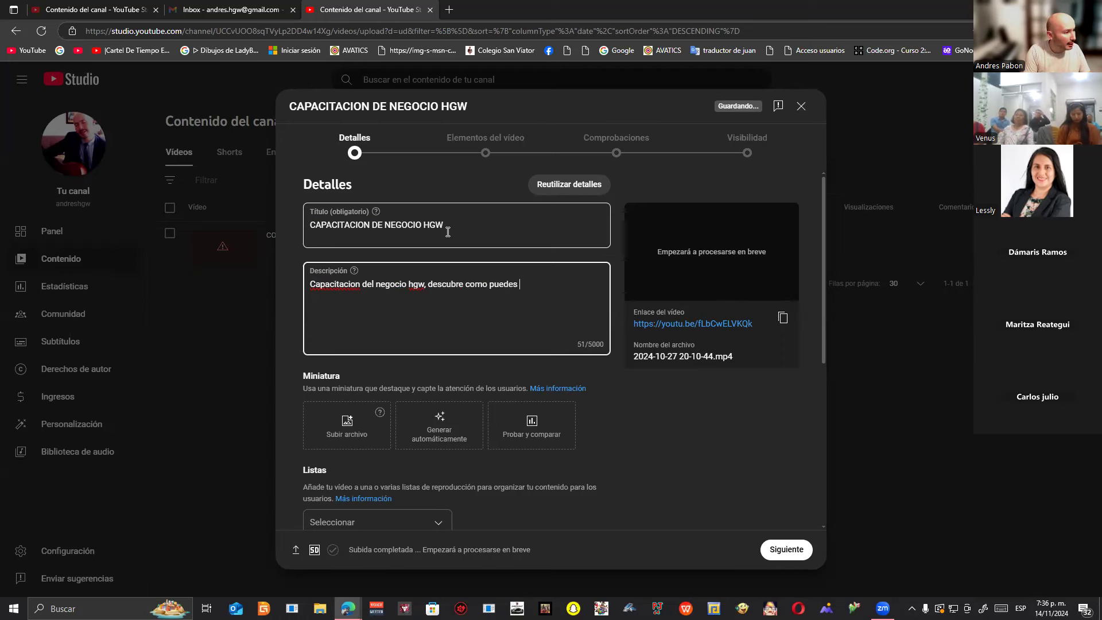
text(logr)
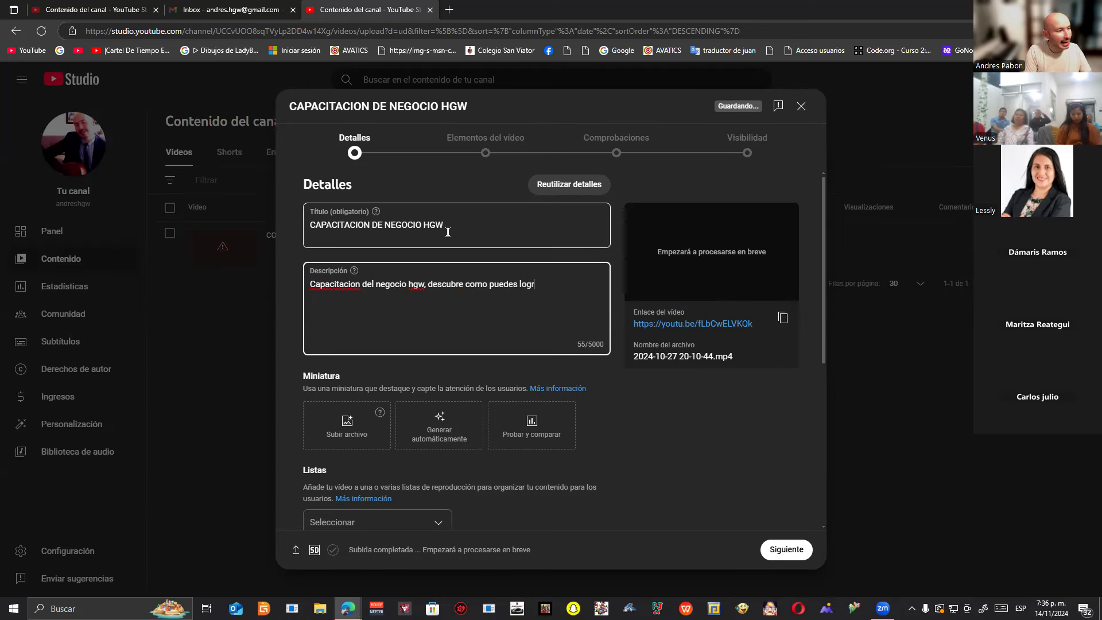
text(ar generar ingresos adicionales con HGW.)
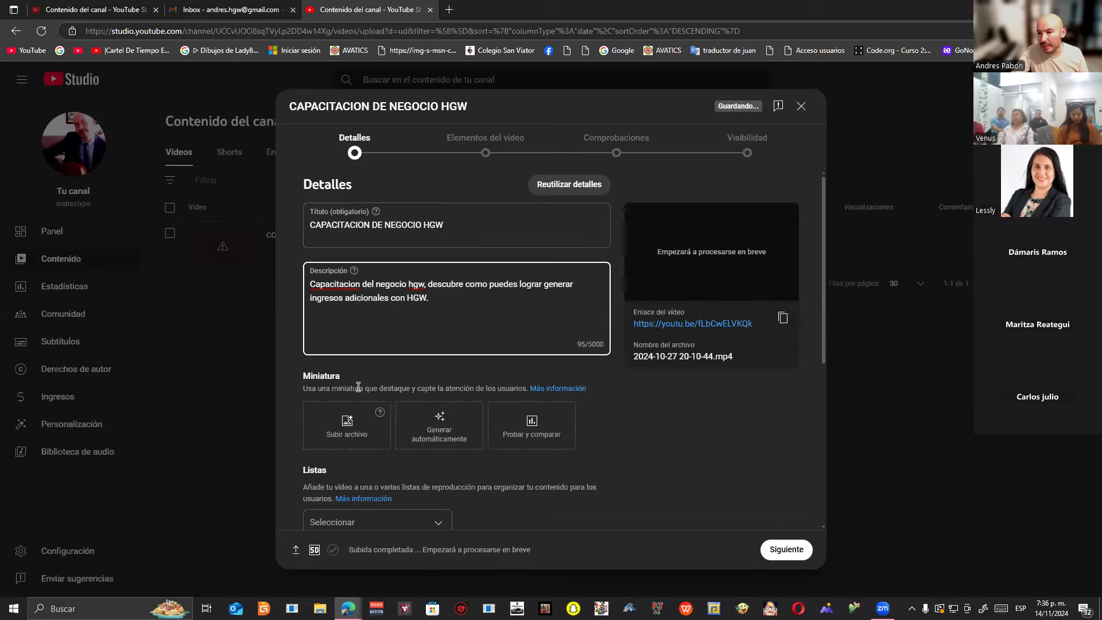
scroll(353, 318, down, 1)
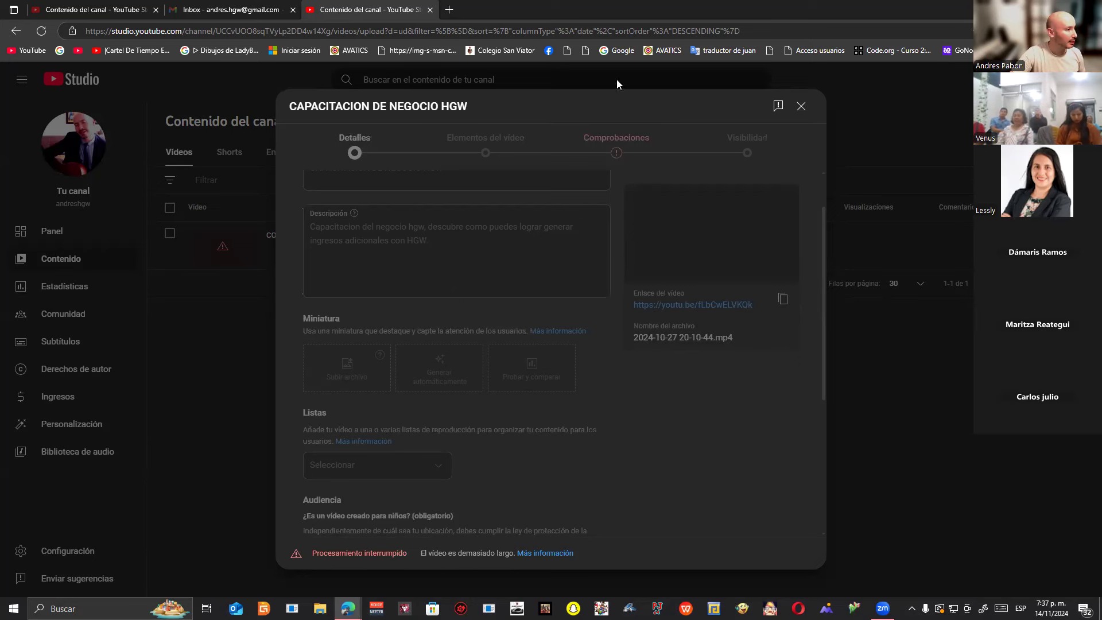
Close the upload details window and permanently delete the CAPACITACION DE NEGOCIO HGW draft
click(522, 31)
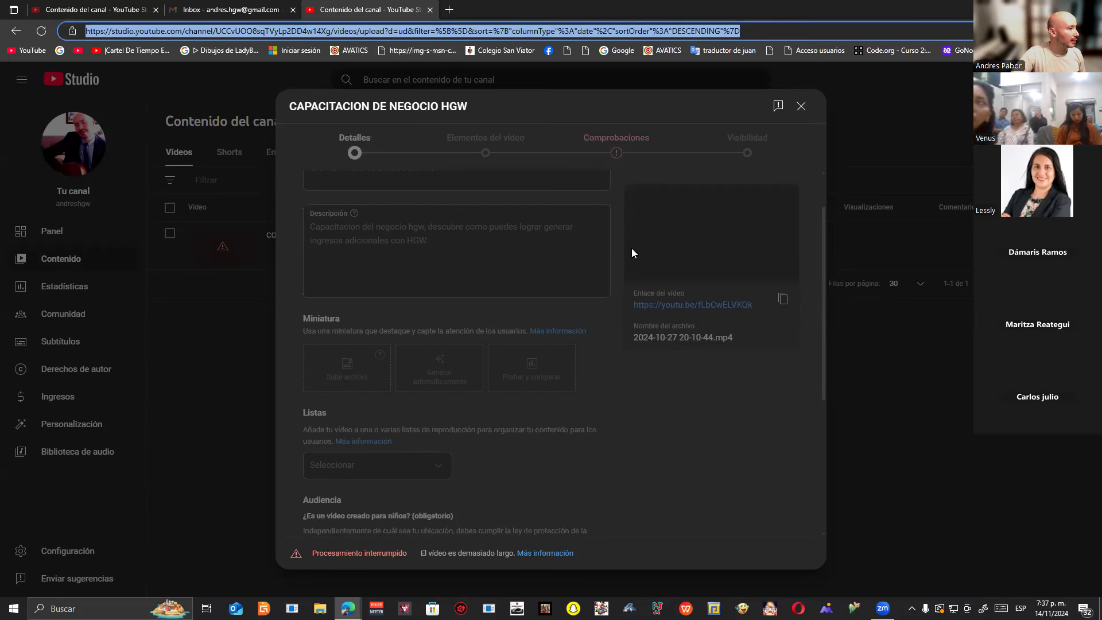
click(534, 368)
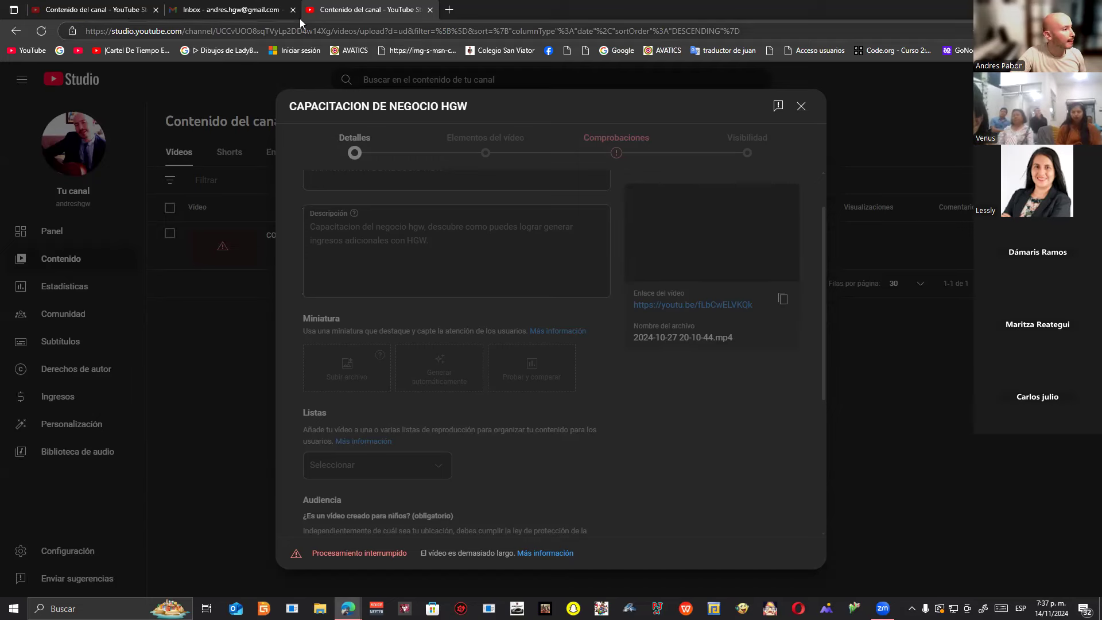
click(127, 11)
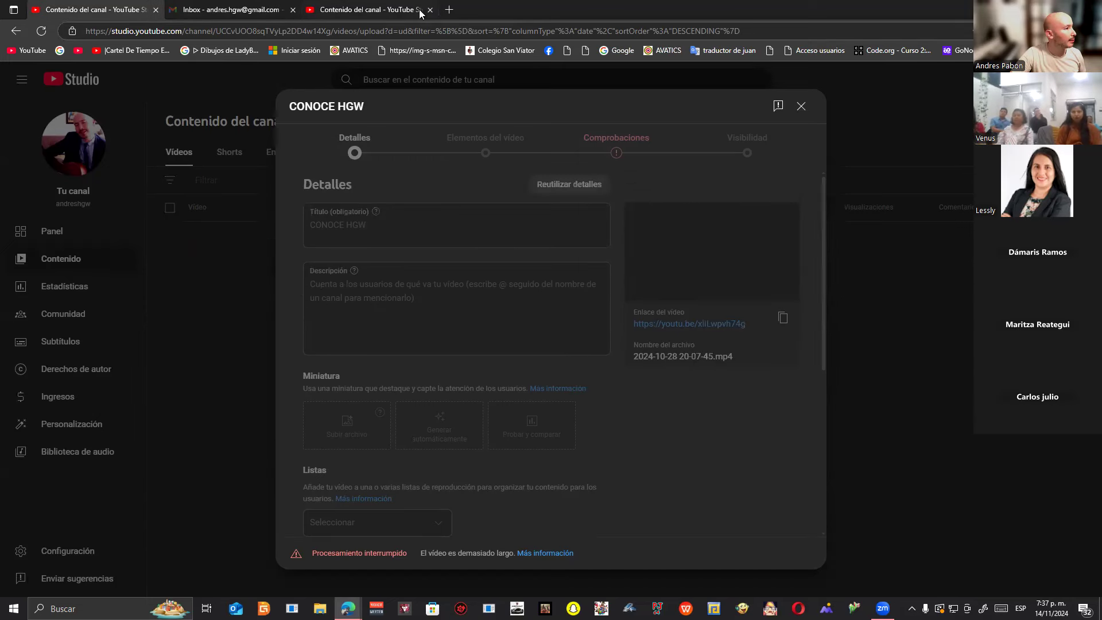
click(391, 11)
click(801, 107)
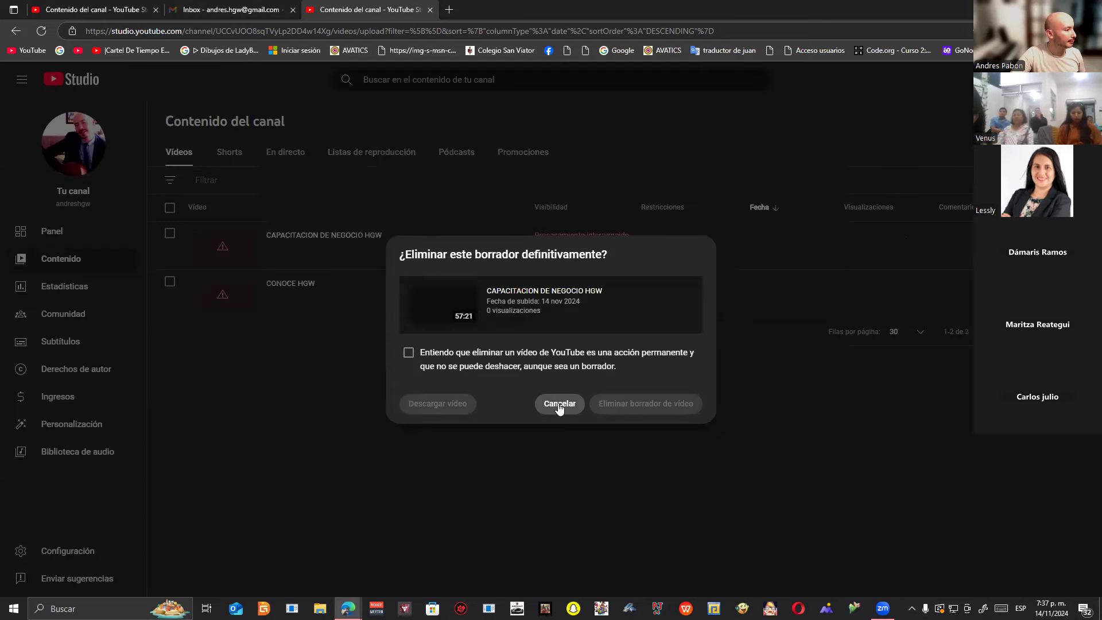
click(406, 353)
click(660, 404)
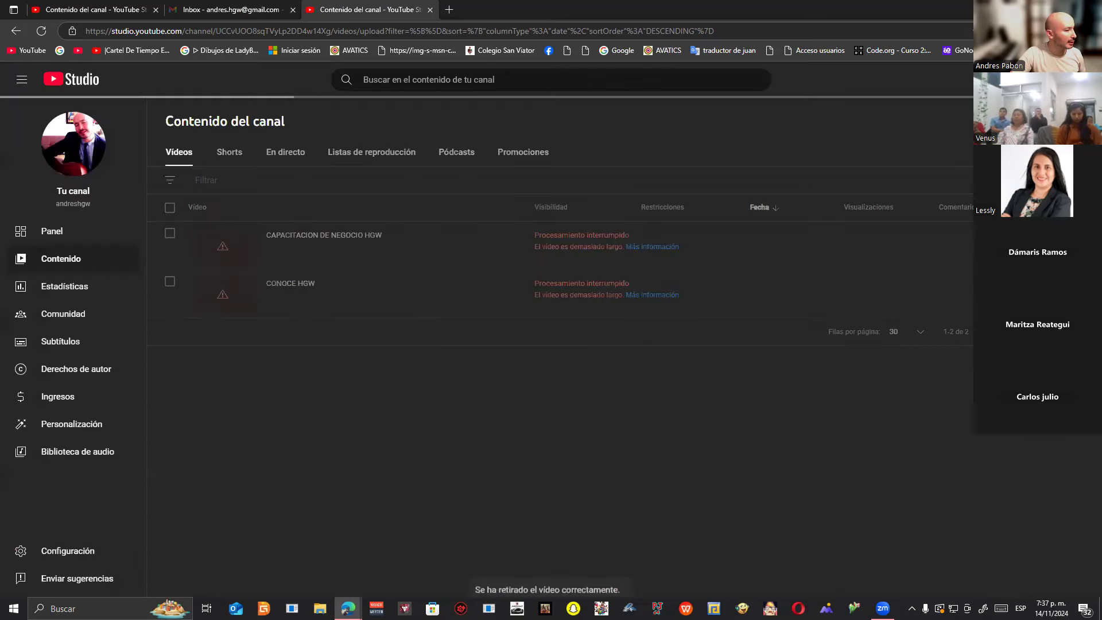
Permanently delete the CONOCE HGW draft as well
click(170, 234)
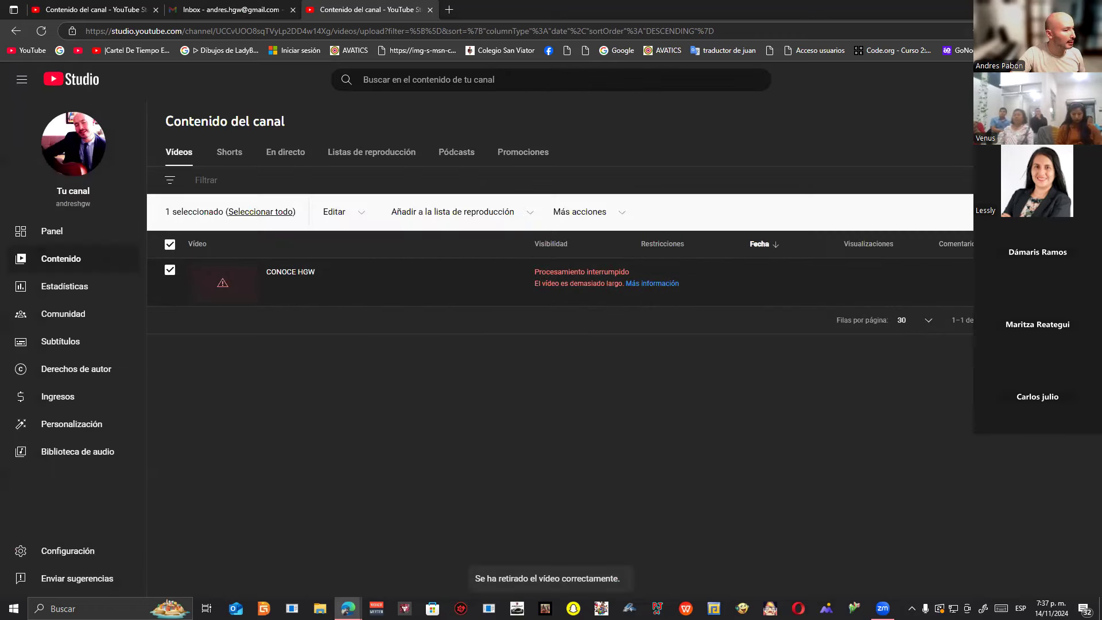
click(409, 353)
click(683, 405)
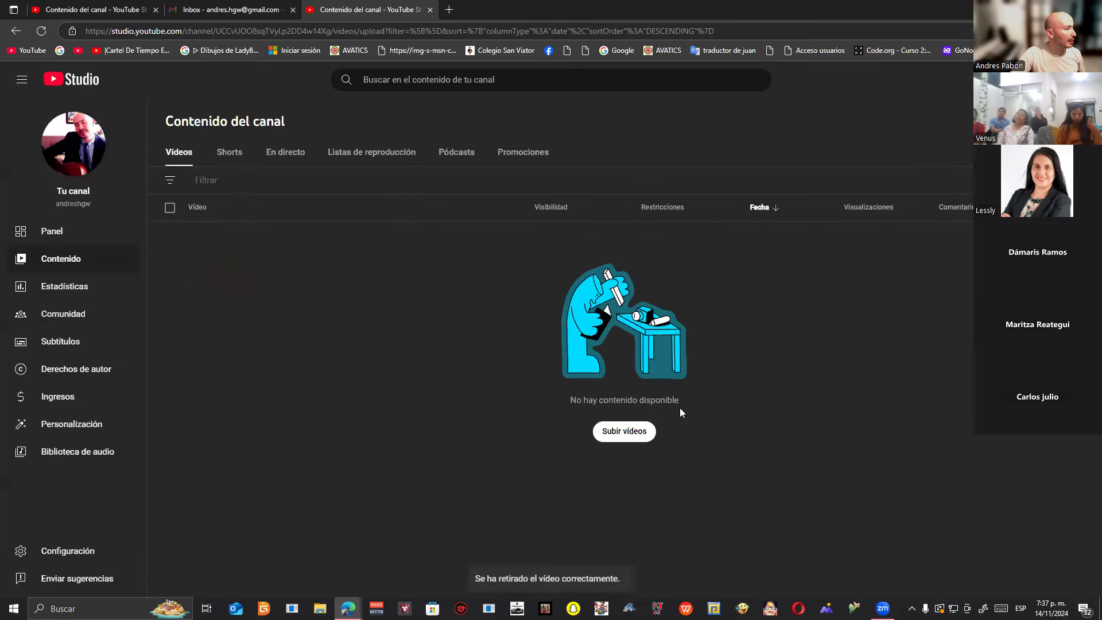
click(1033, 79)
click(955, 104)
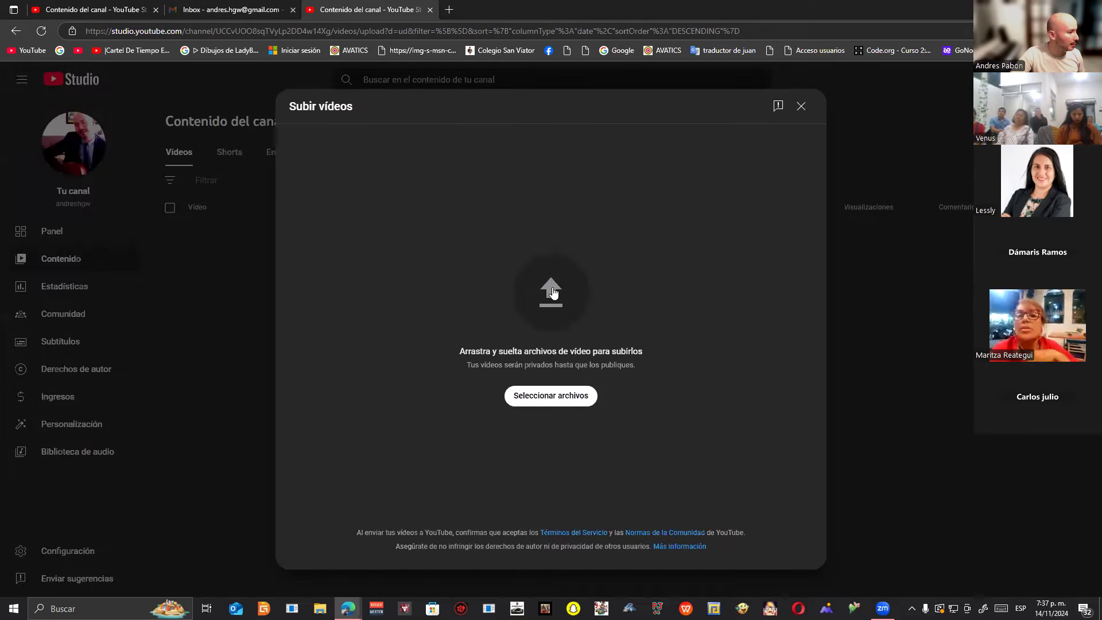
click(537, 297)
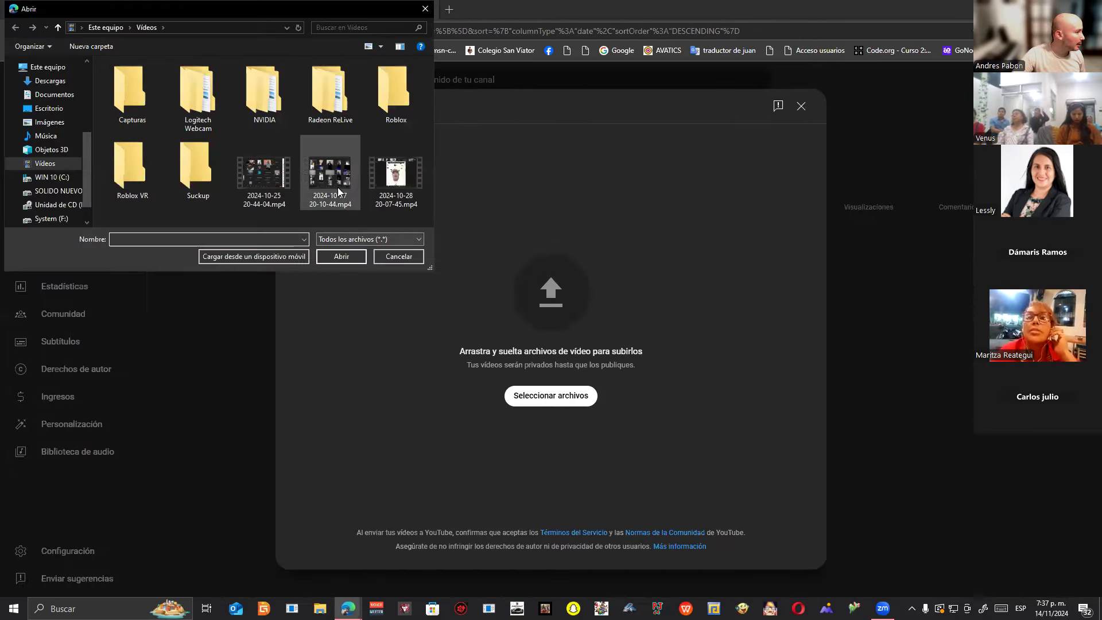
double_click(401, 113)
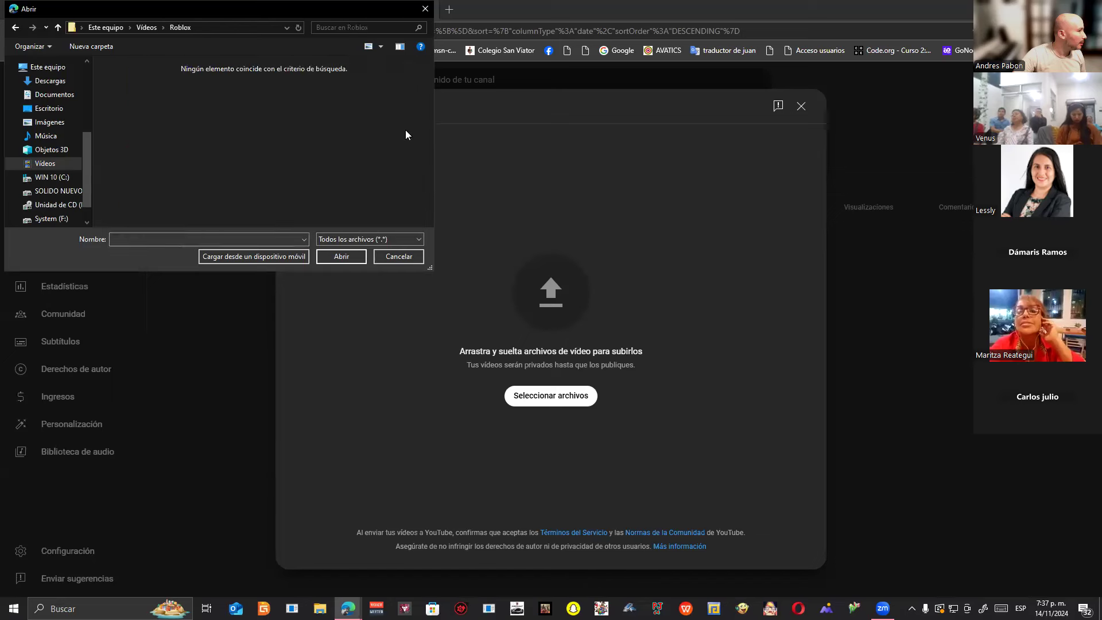
click(22, 30)
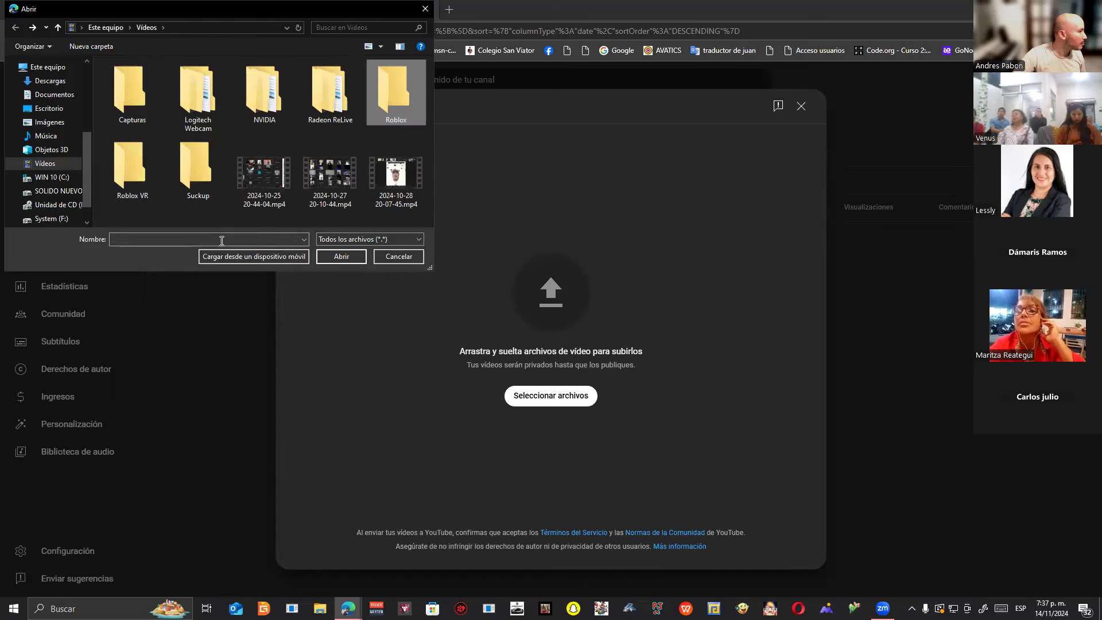
click(264, 172)
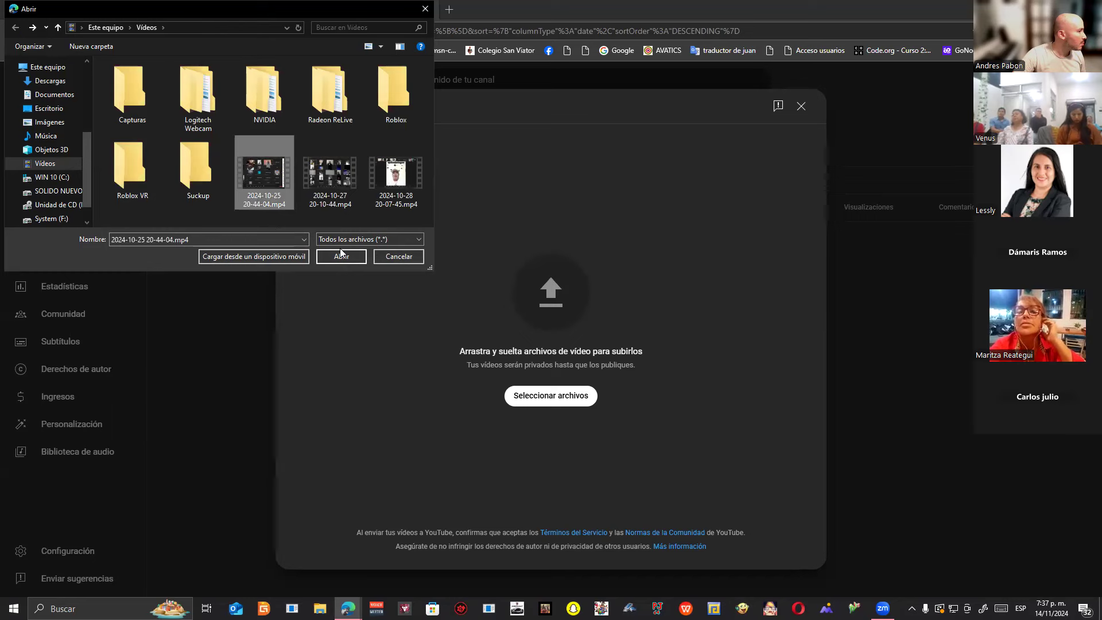
click(342, 256)
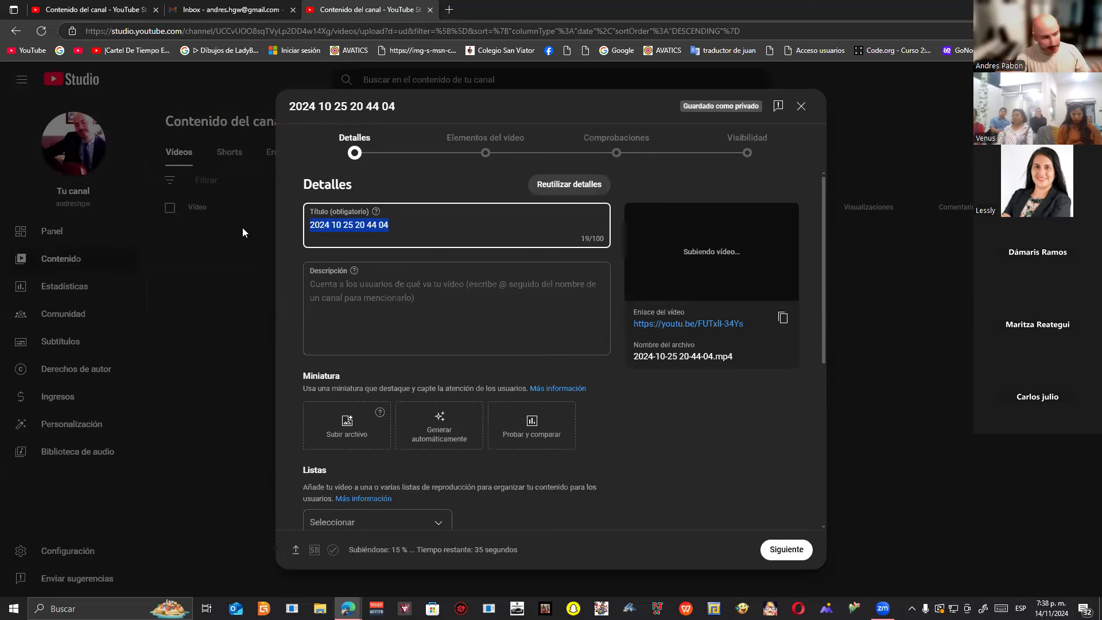
Title it 'CAPACITACION HGW', describe it 'CAPACITACION HGW, PARA PERU Y LATINOAMERICA', and try adding a custom thumbnail
text(CAP)
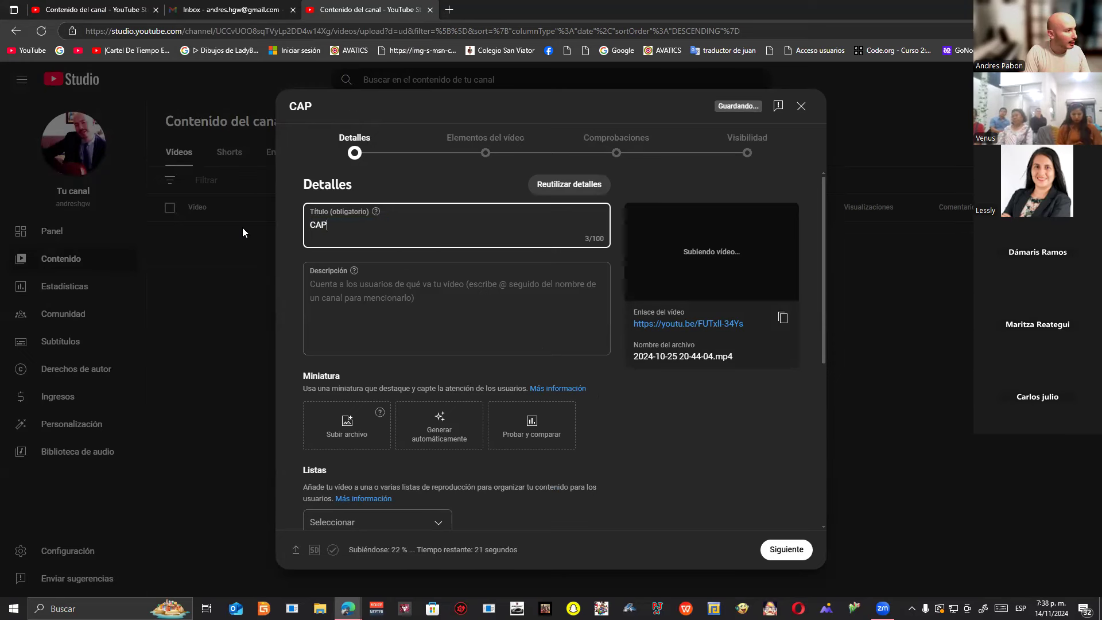
text(ACITACION HGW)
click(364, 294)
text(CAPACITACIO)
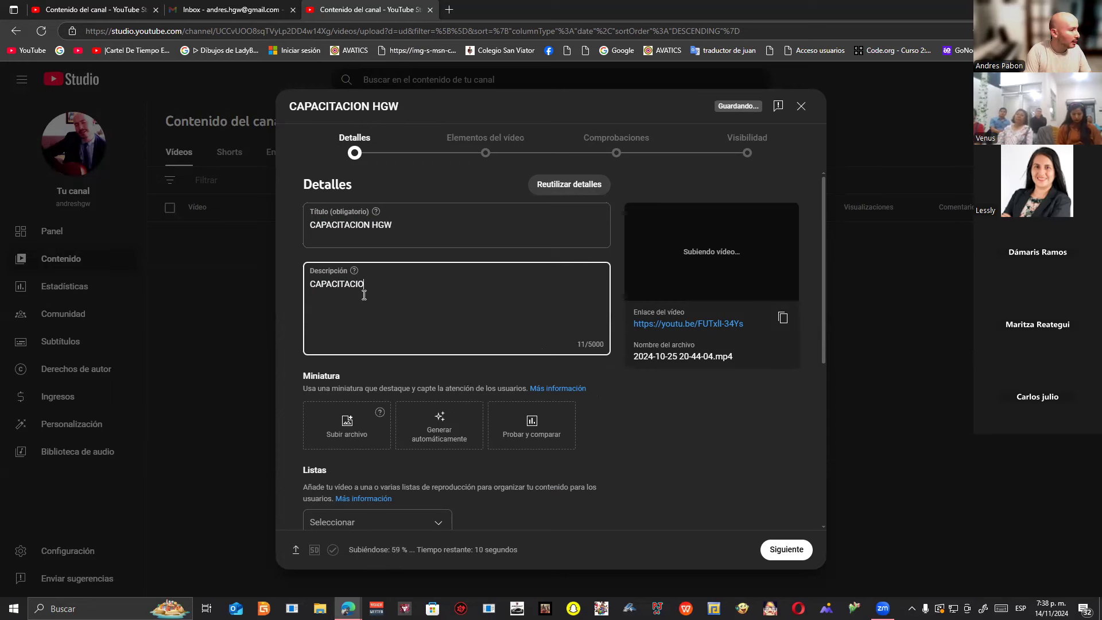
text(N HGE)
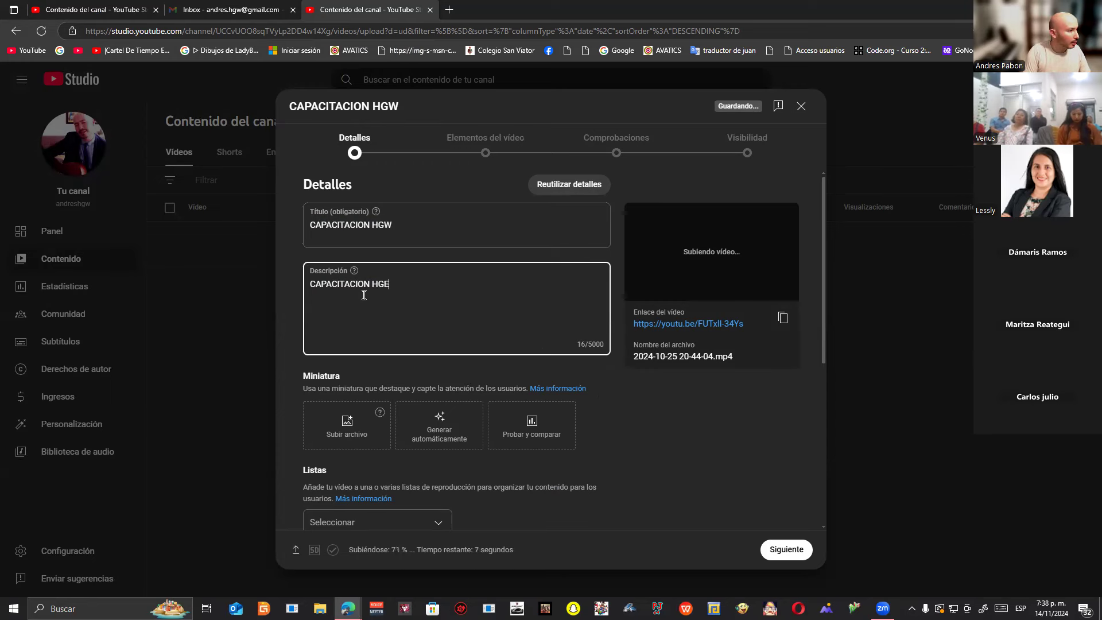
key(BackSpace)
text(W, PARA PERU Y)
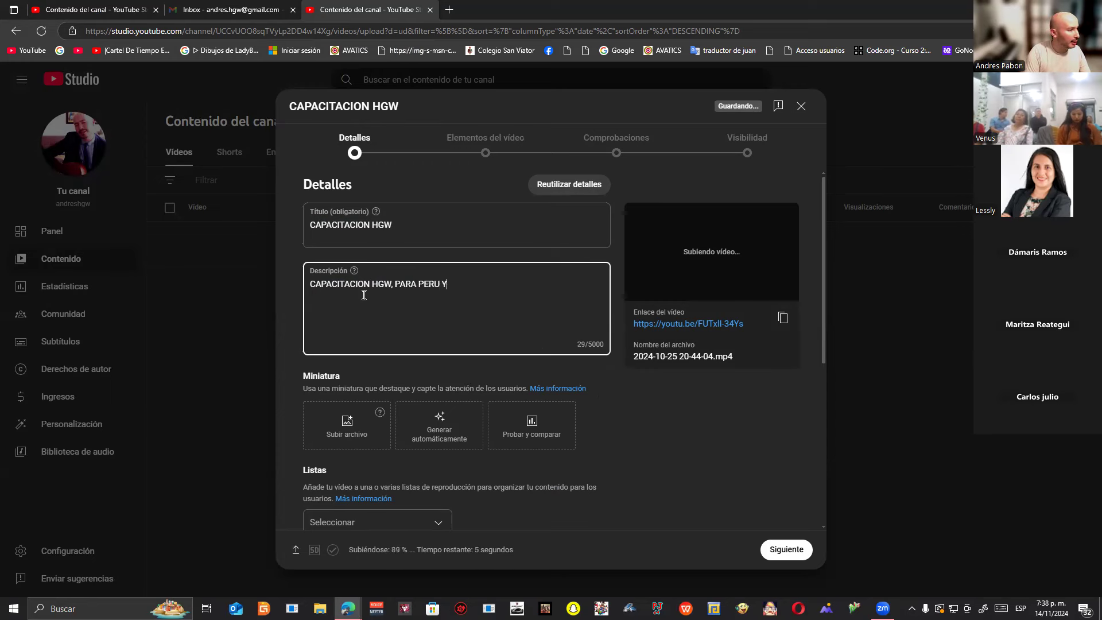
text( LATIN)
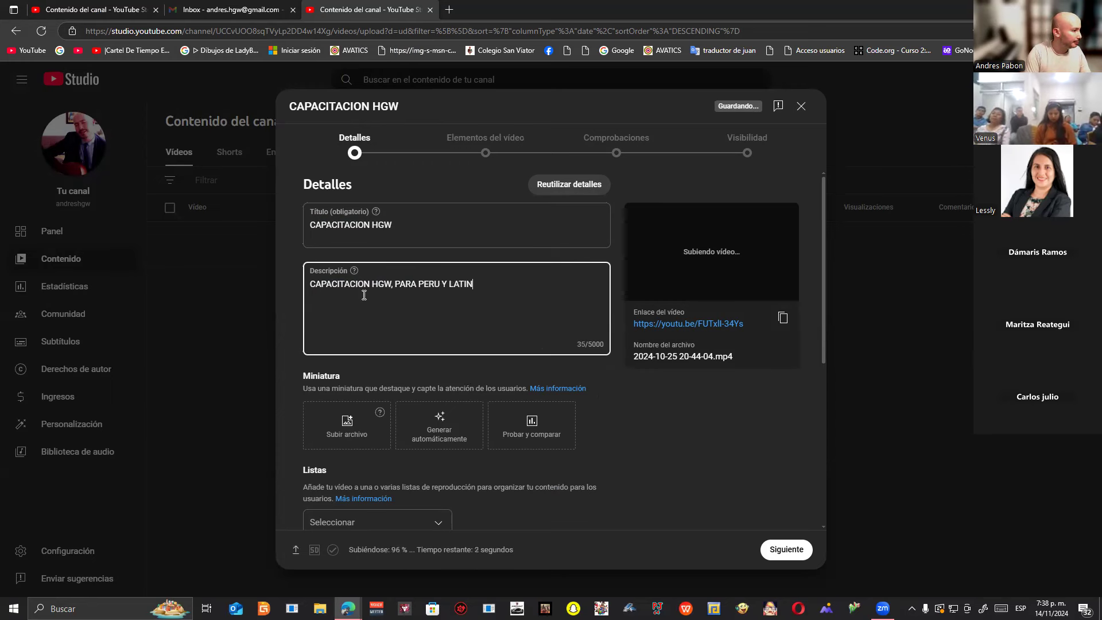
text(OAMERICA)
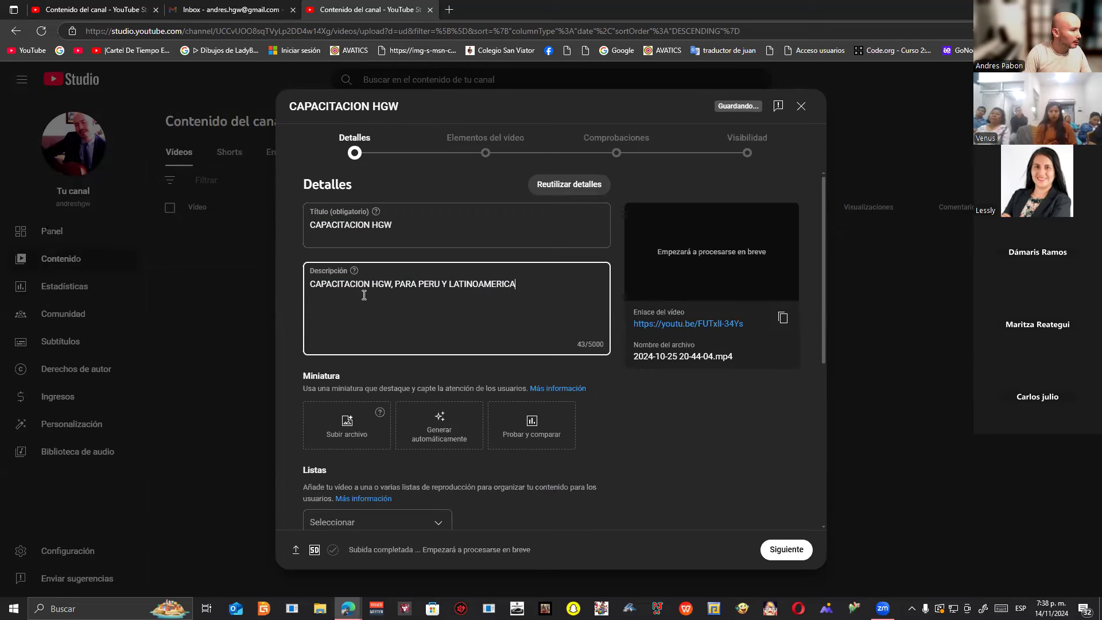
scroll(487, 333, down, 1)
click(357, 360)
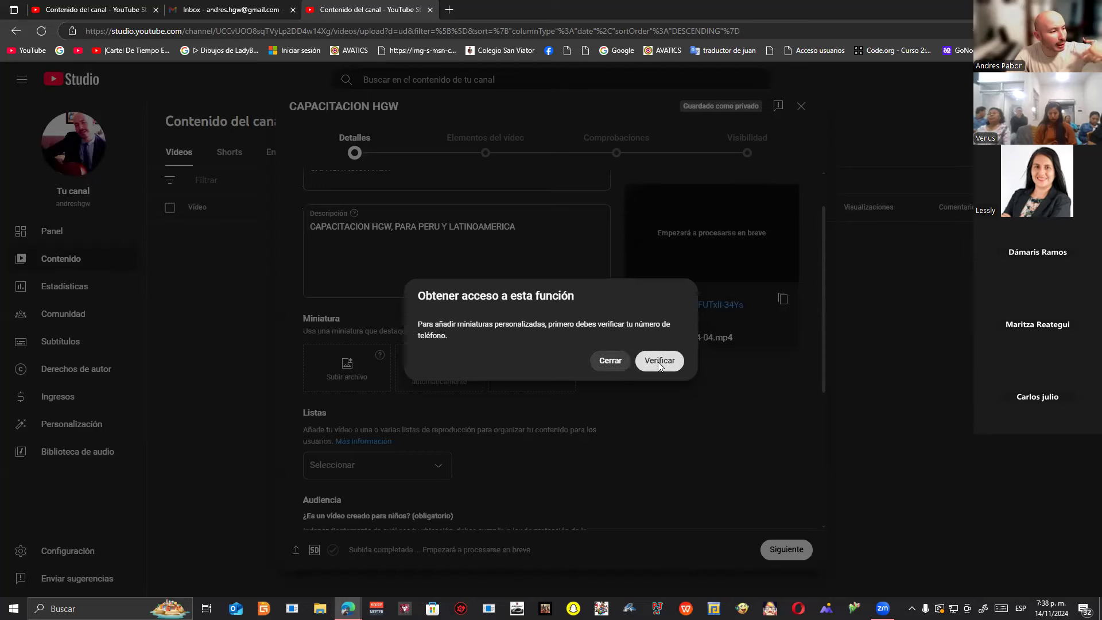
Start phone verification with Colombia as the country and the account's phone number to receive a code
click(659, 361)
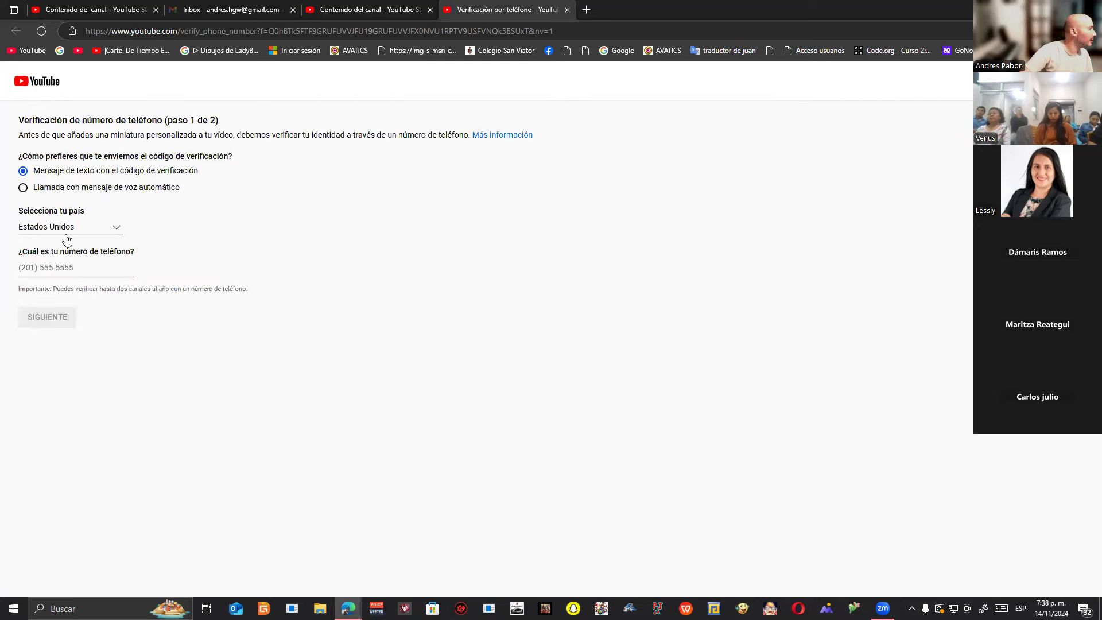
click(119, 226)
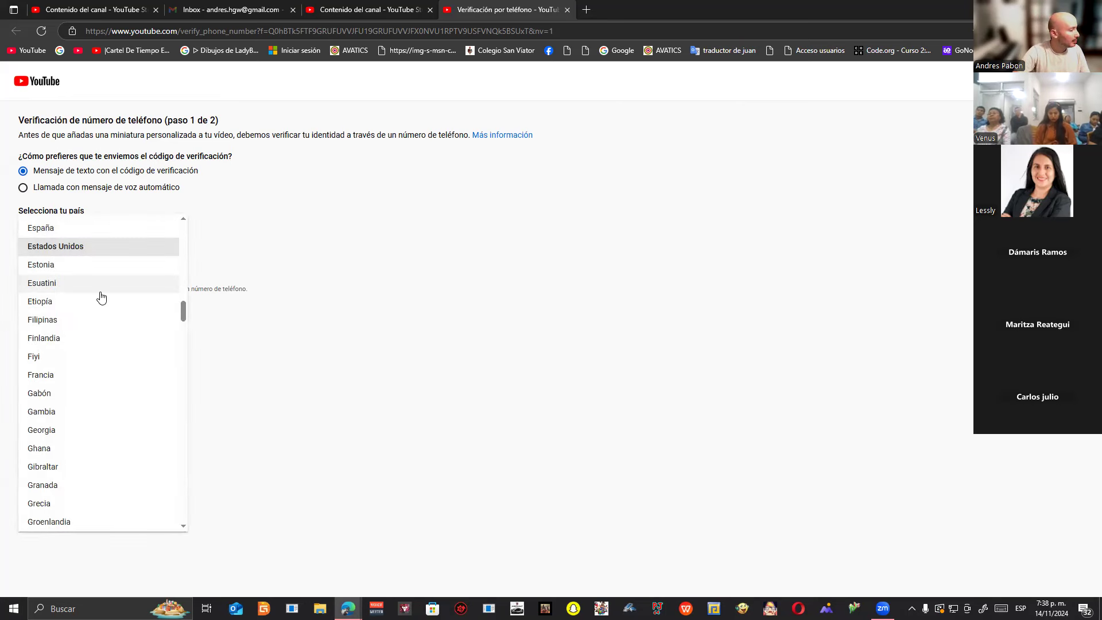
text(col)
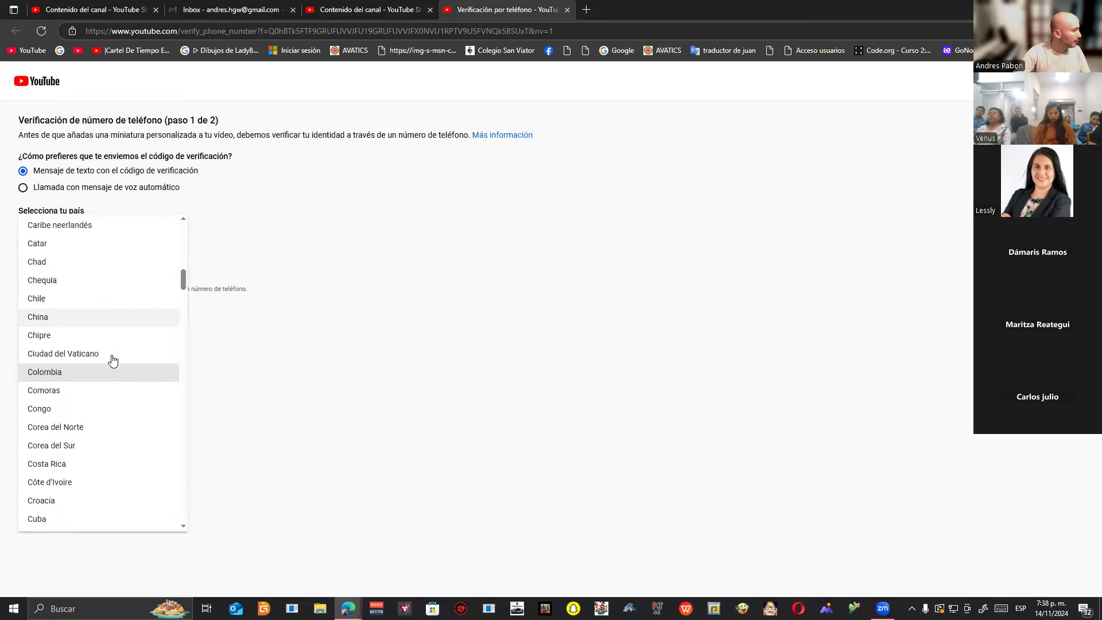
click(105, 377)
click(76, 270)
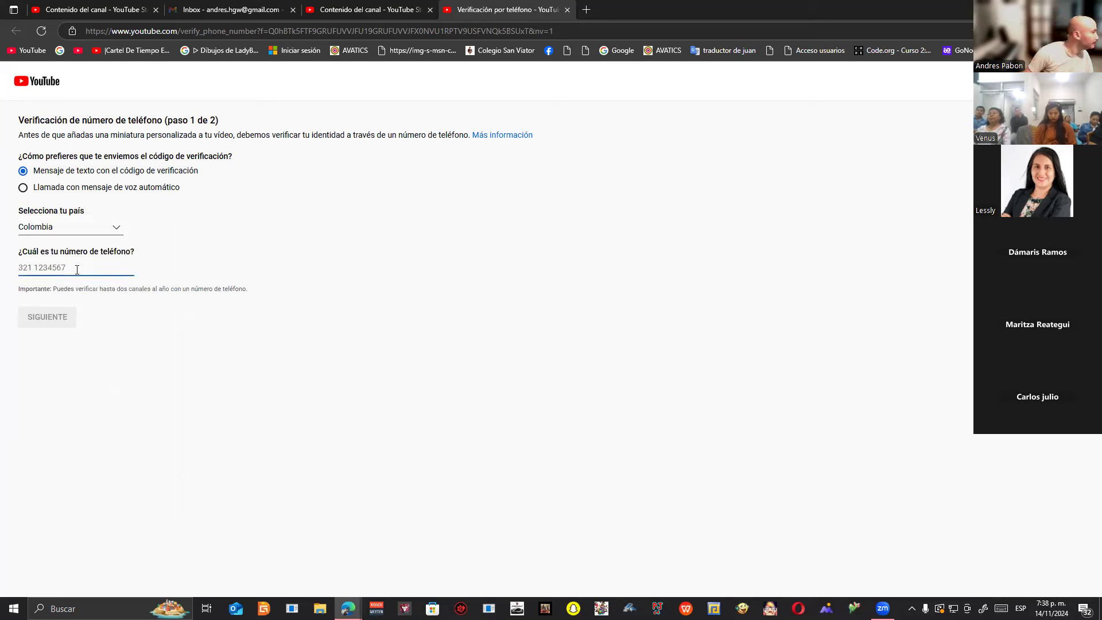
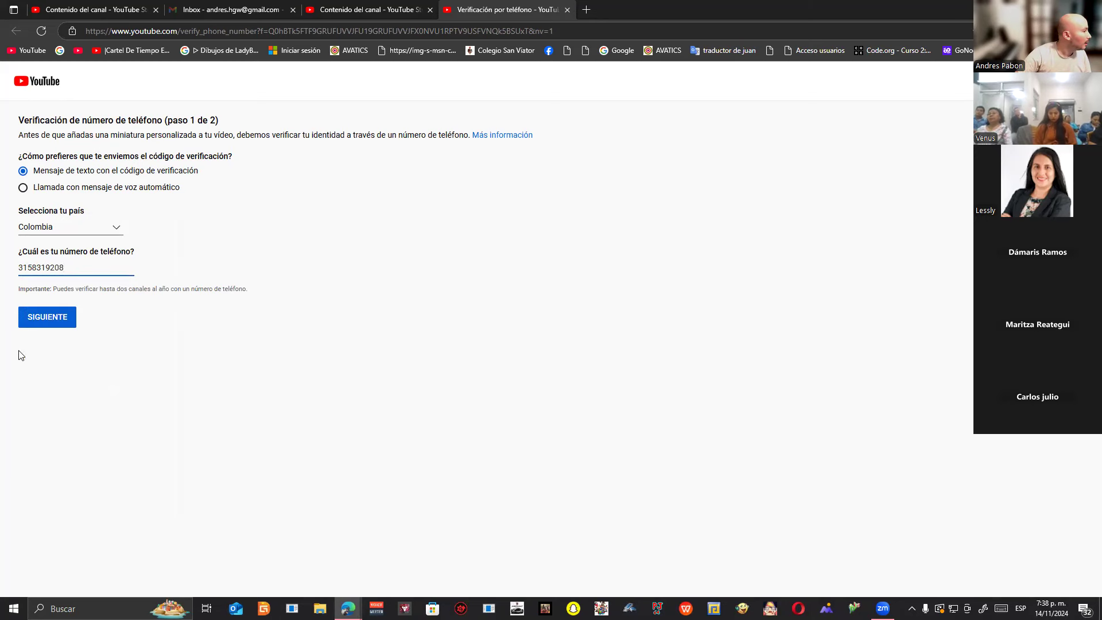
click(33, 320)
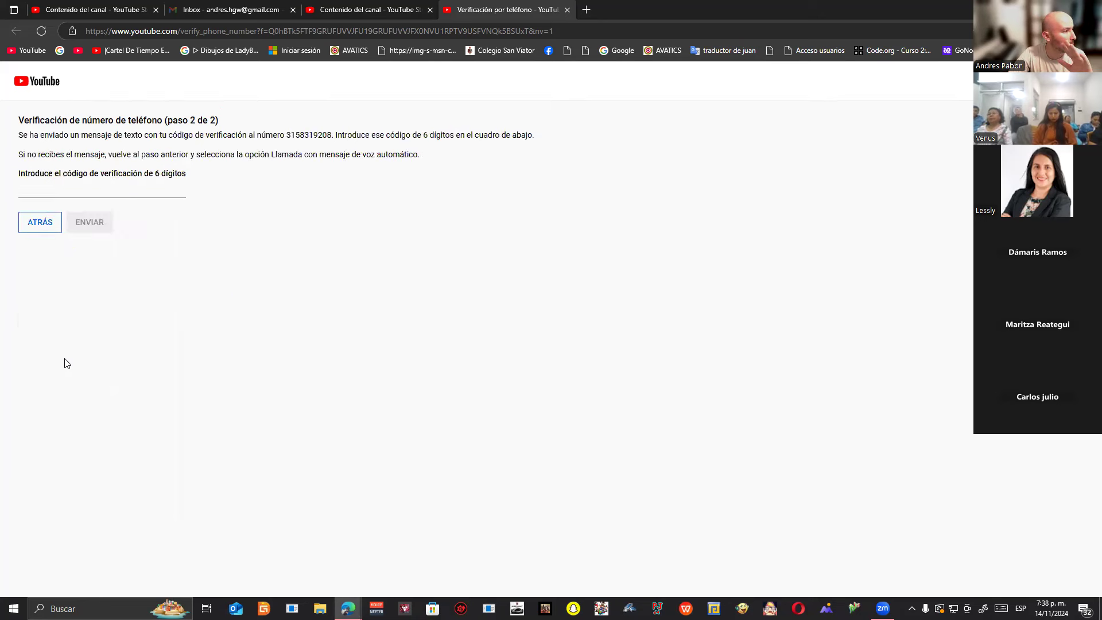
Enter and submit the six-digit verification code texted to the phone
click(75, 191)
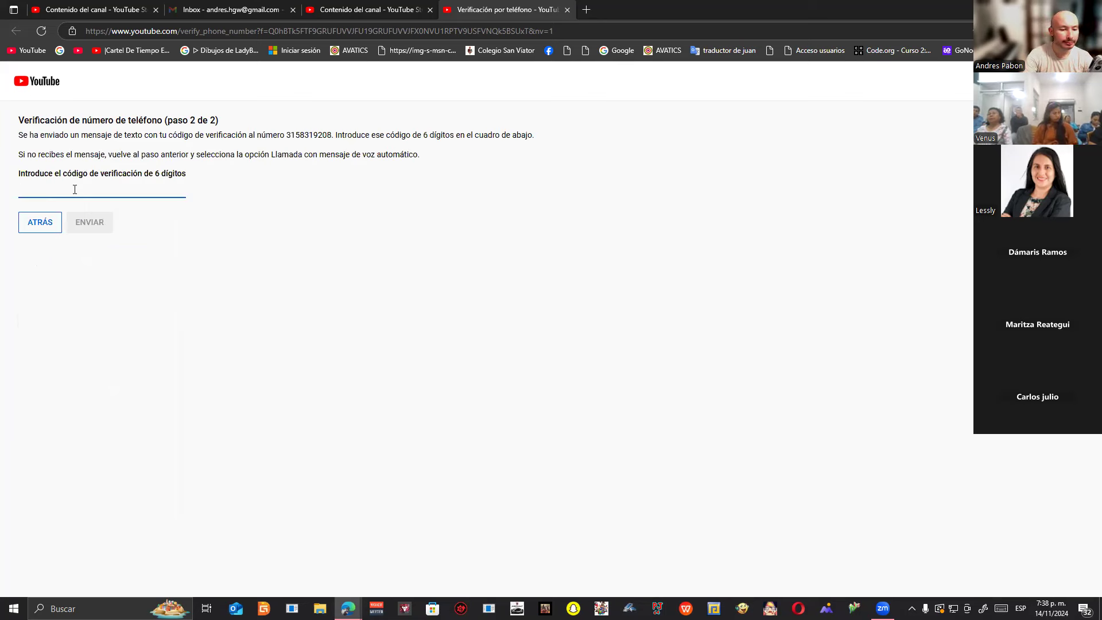
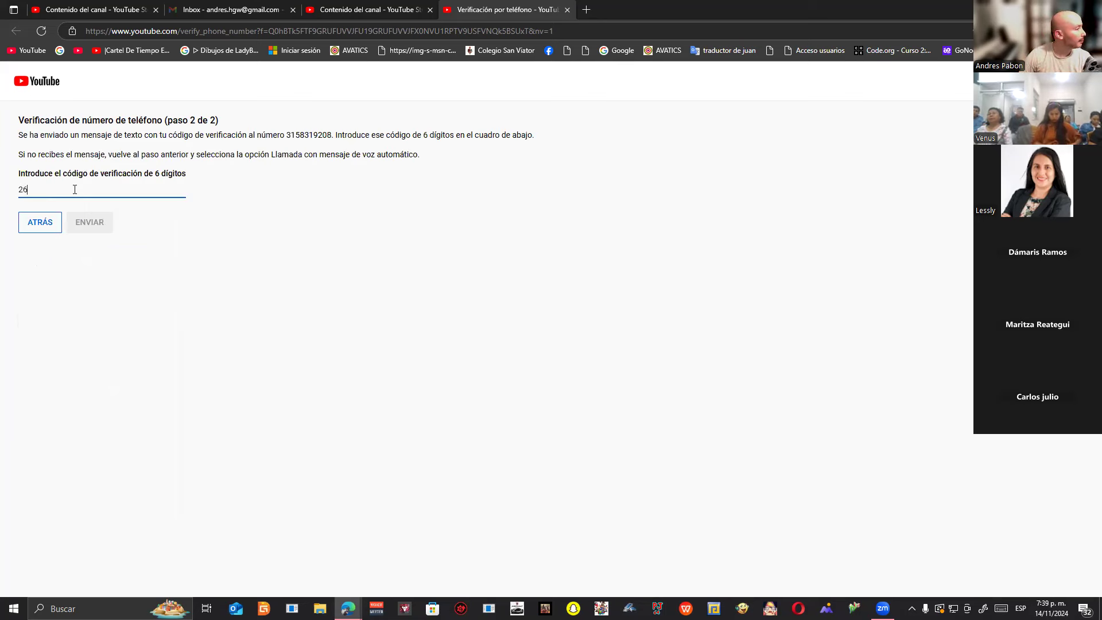
click(105, 229)
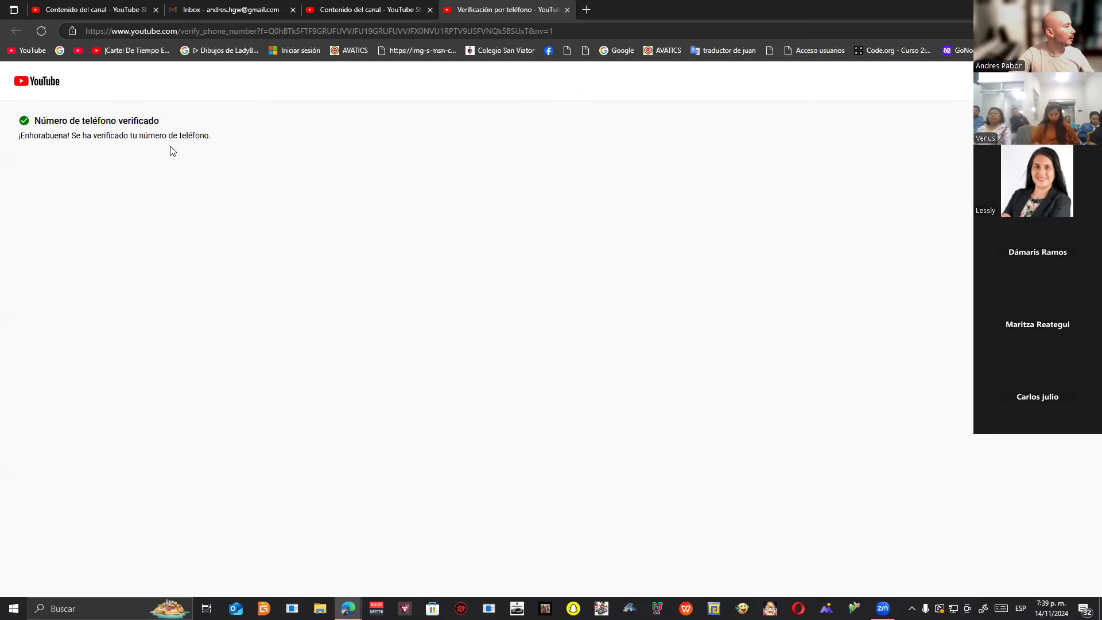
Return to the Studio tab and close the stalled CAPACITACION HGW upload dialog
click(382, 6)
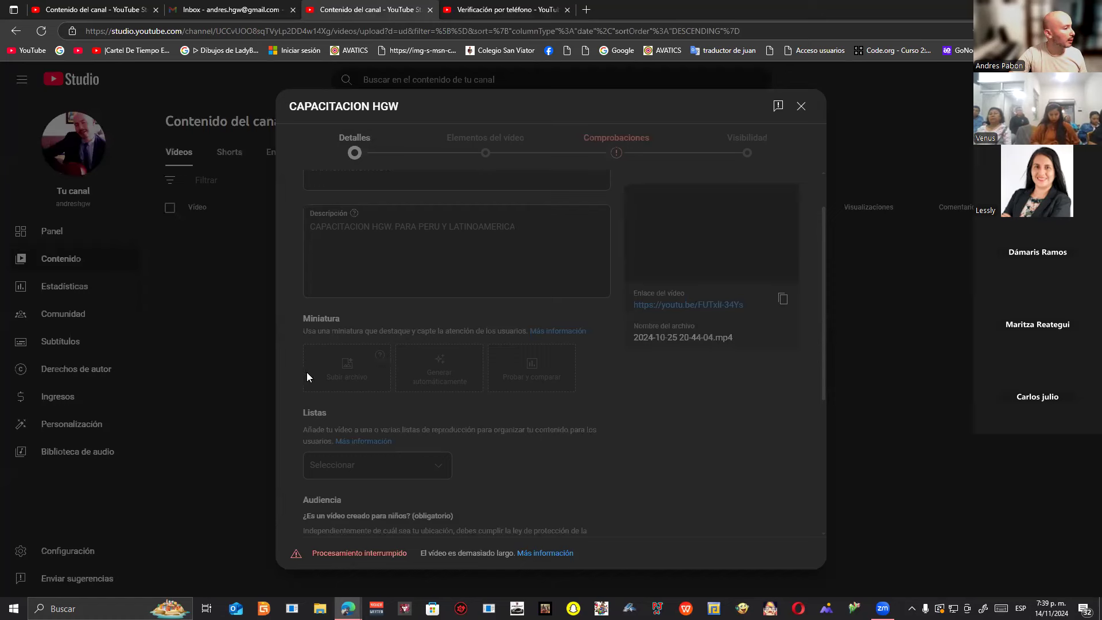
click(492, 8)
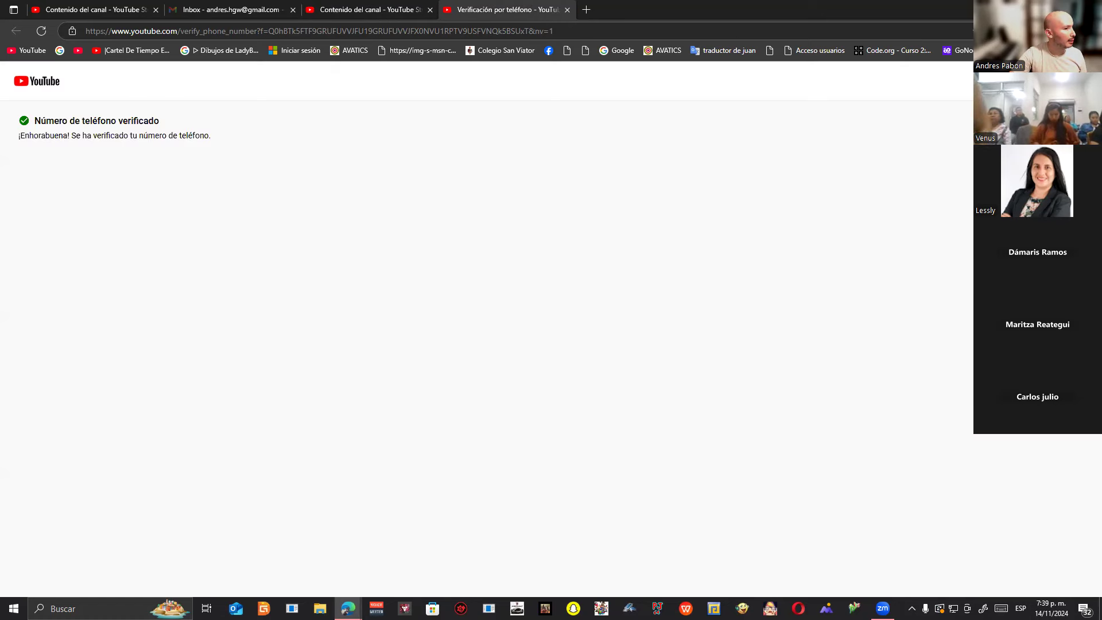
click(57, 88)
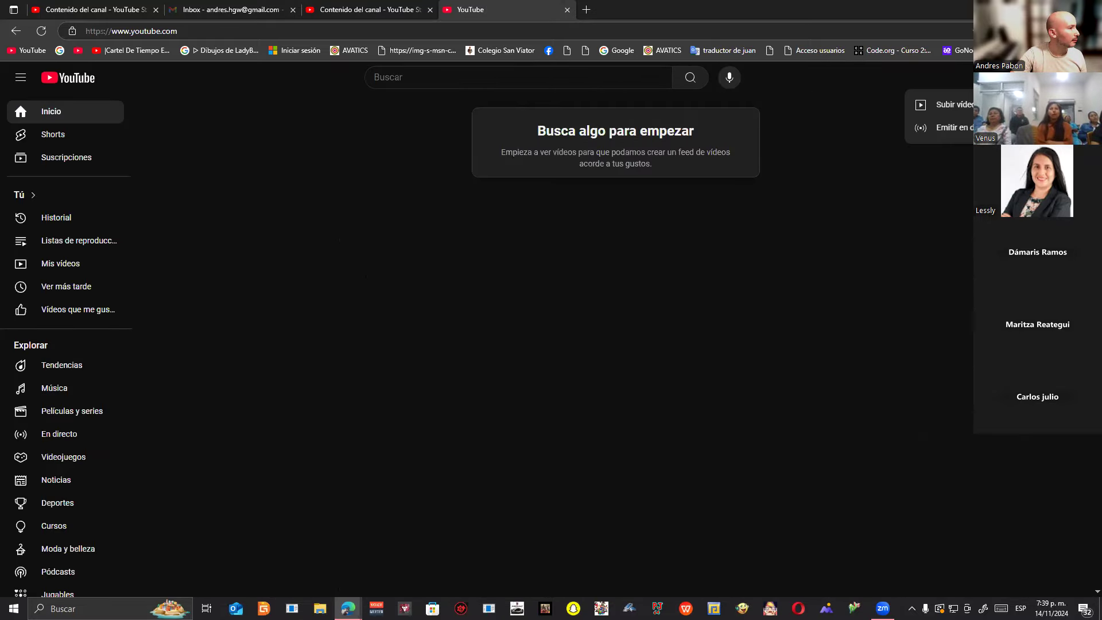
click(270, 10)
click(339, 11)
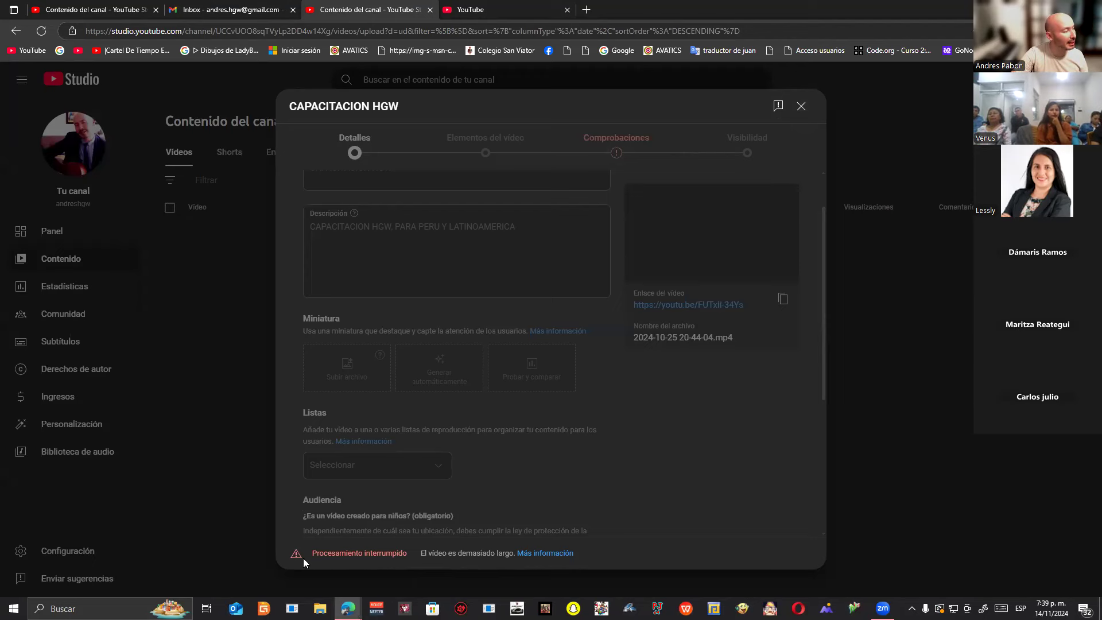
click(801, 106)
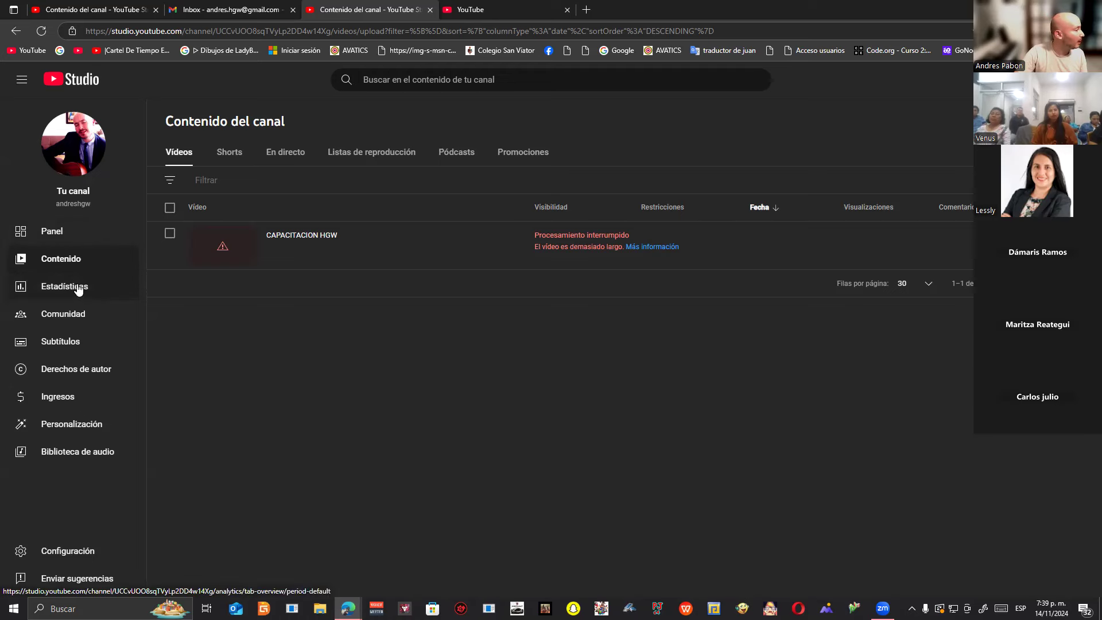
Start a new upload and choose the mp4 video file from the Documentos folder
click(1028, 79)
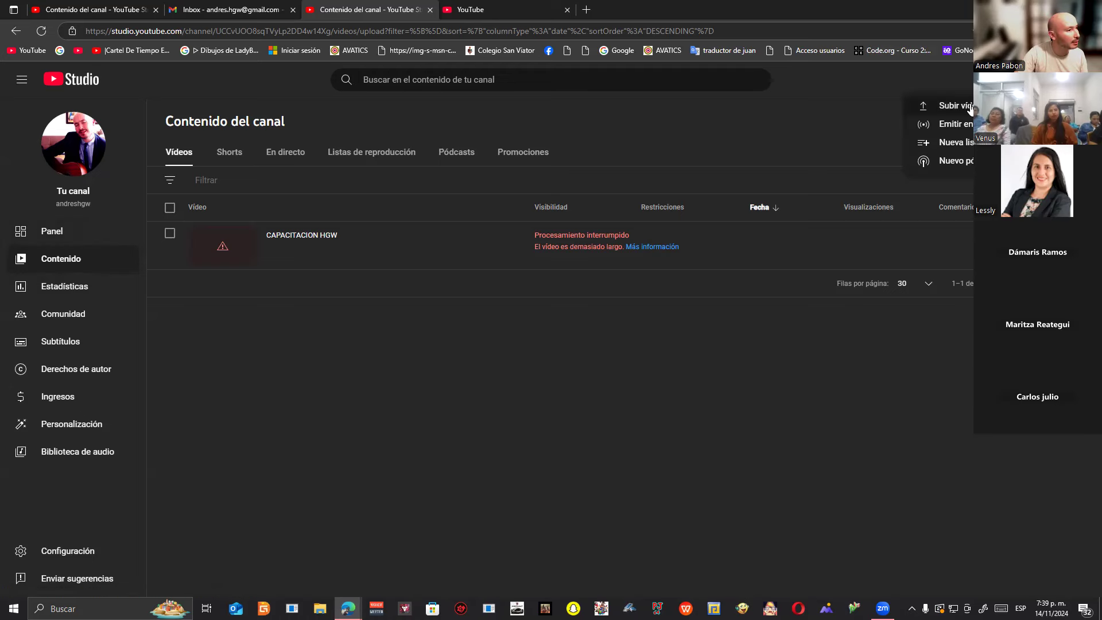
click(956, 105)
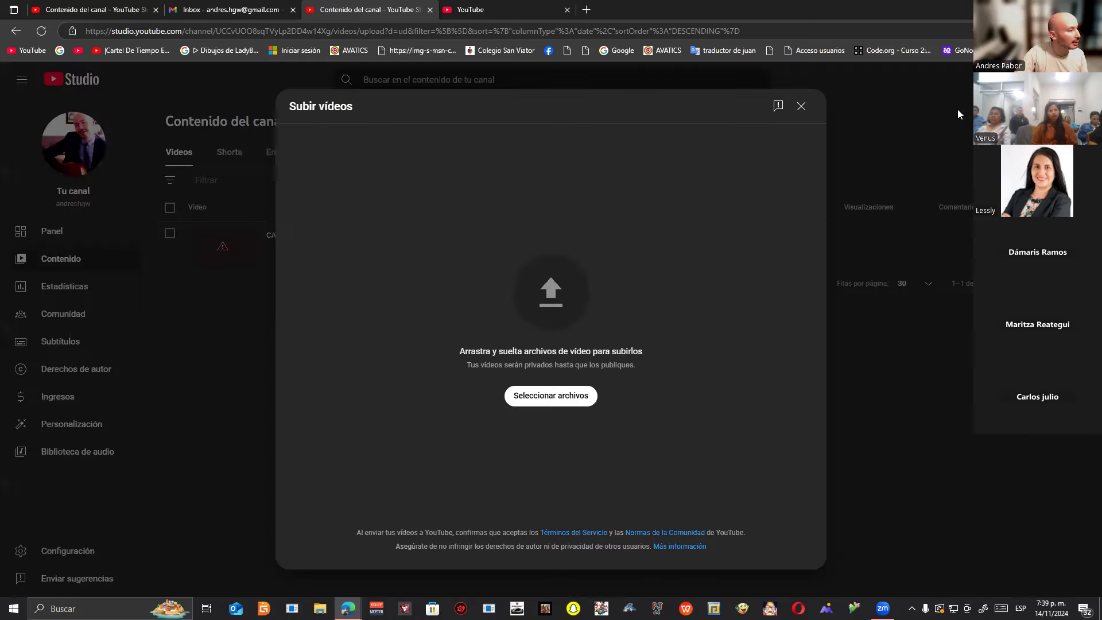
click(563, 288)
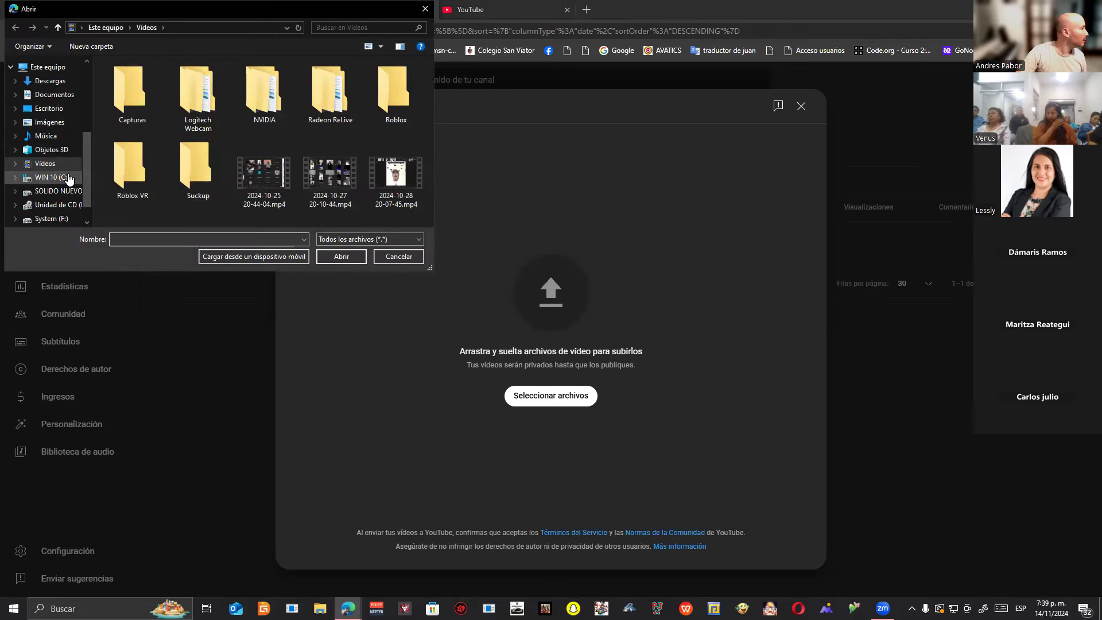
click(57, 95)
scroll(408, 126, down, 10)
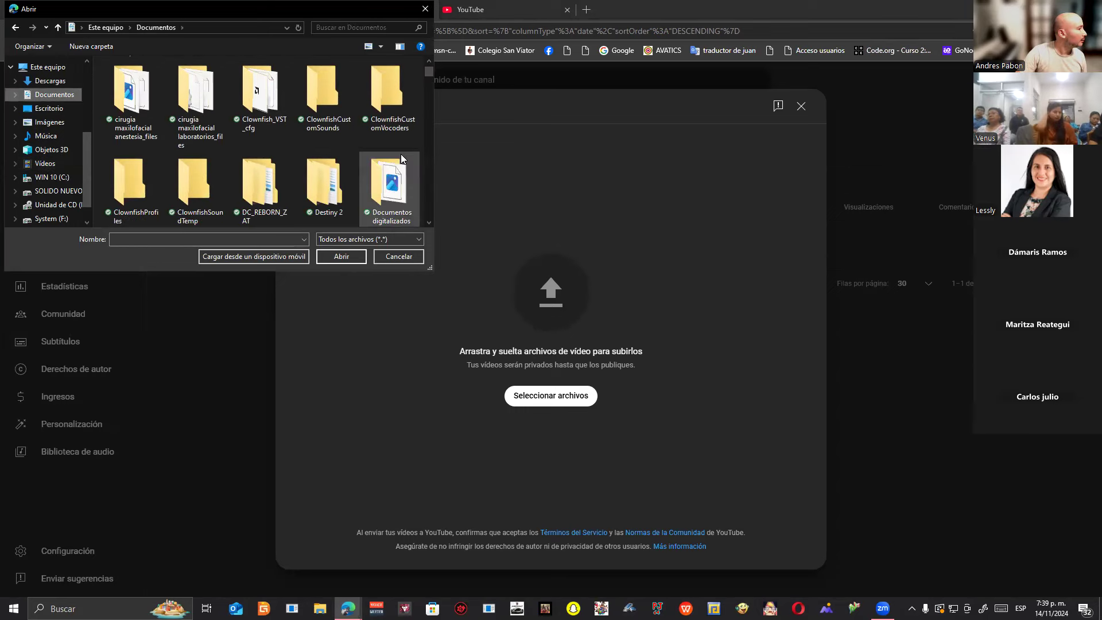
scroll(376, 153, down, 10)
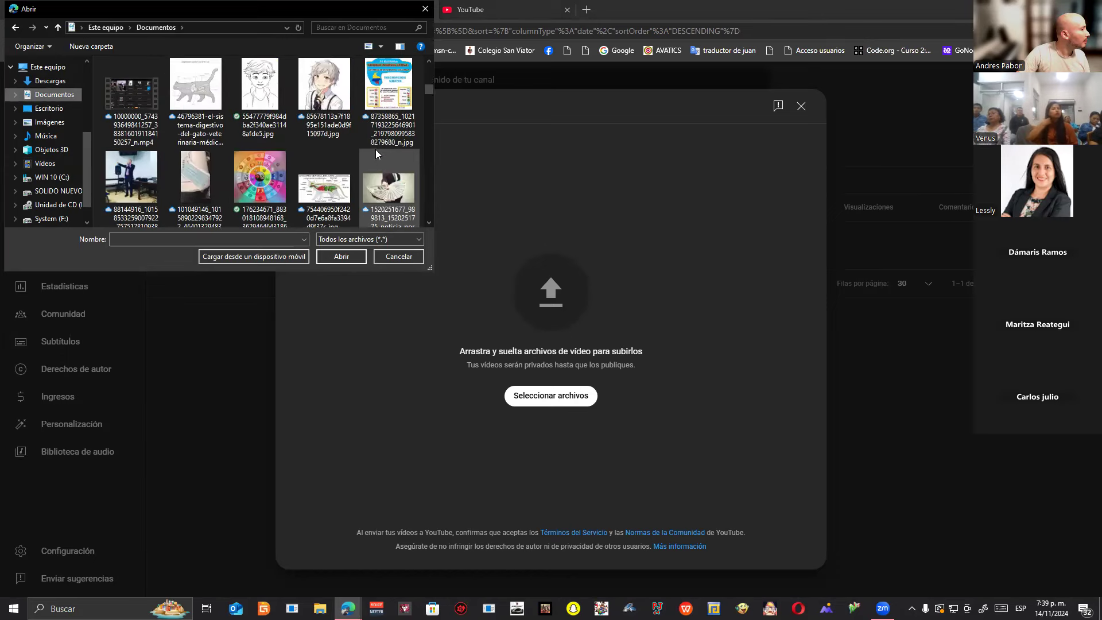
scroll(120, 115, up, 1)
click(120, 115)
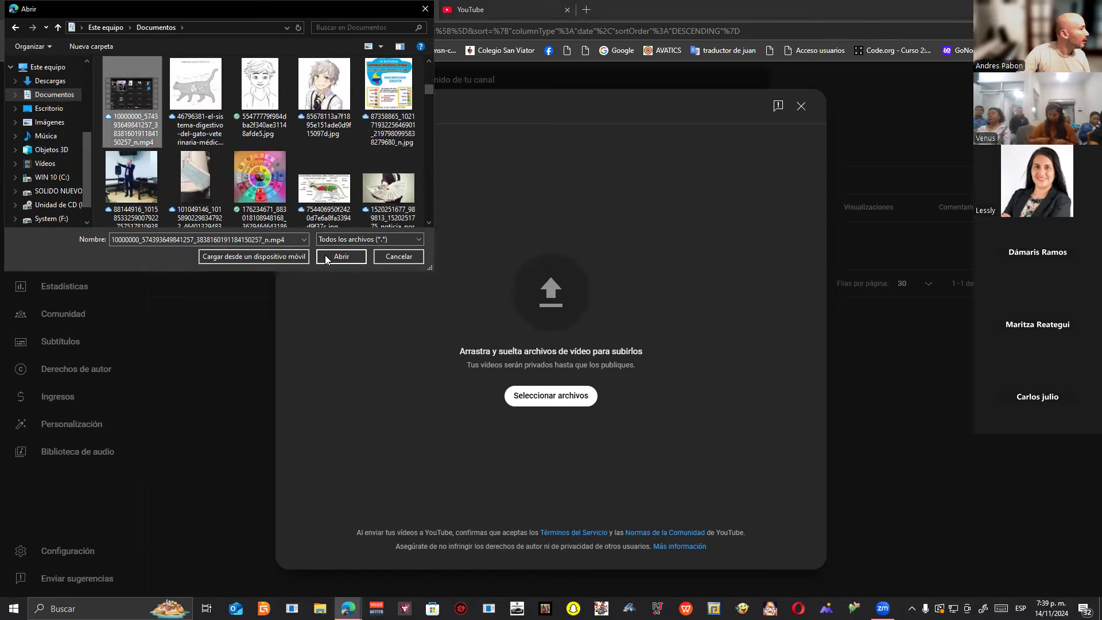
click(327, 258)
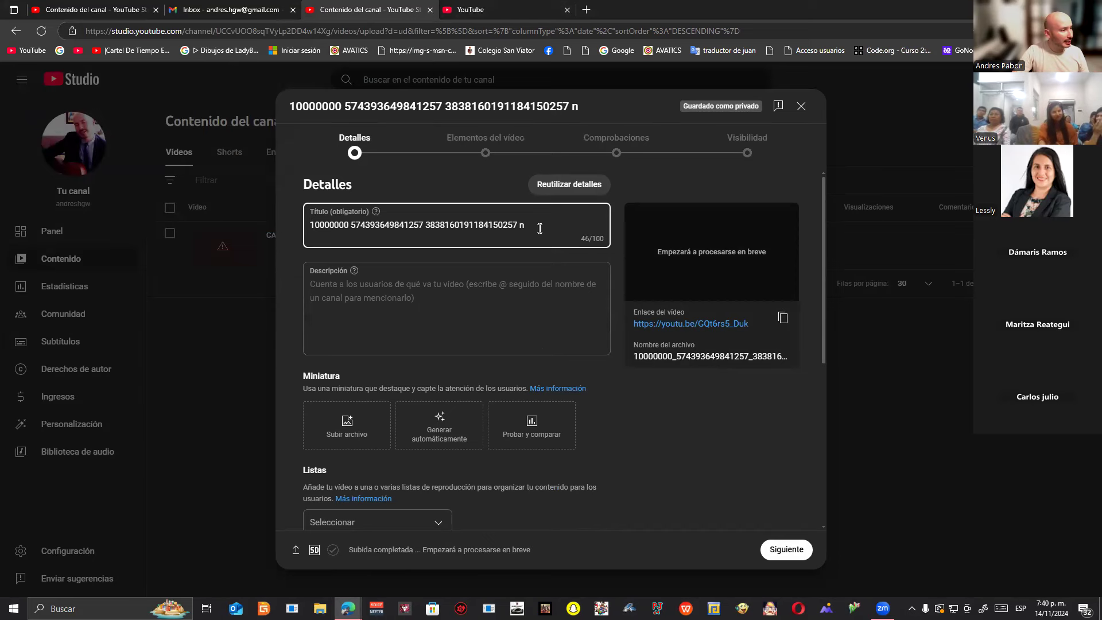
Replace the auto-generated title with 'CAPACITACION NEGOCIO HGW' and copy it
drag(563, 228, 286, 230)
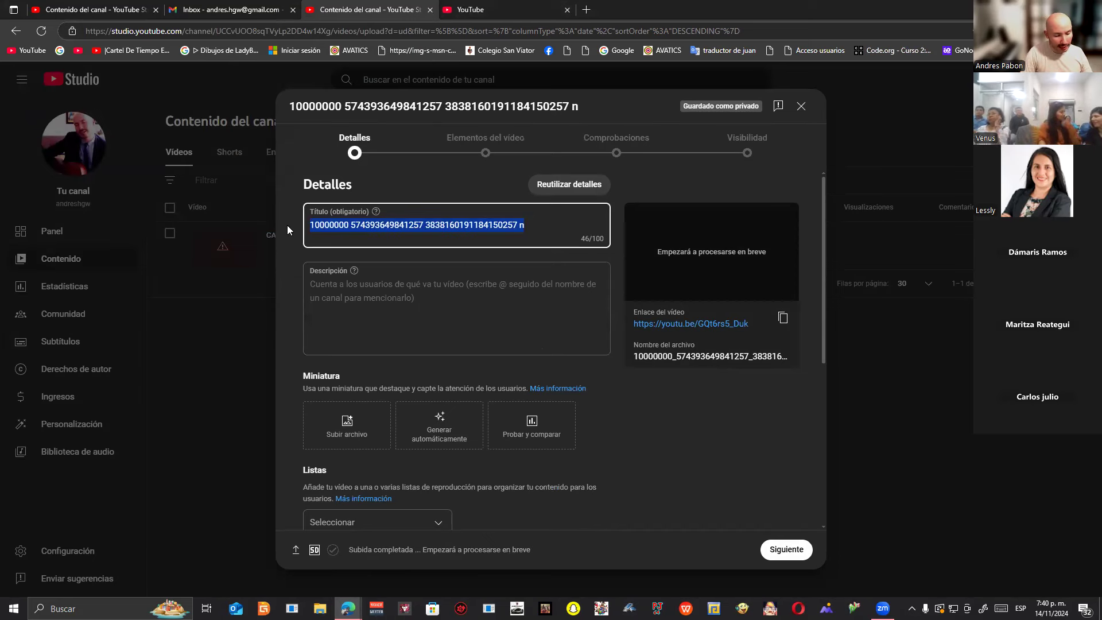
text(CAPA)
text(CITACION N)
text(EGOCIO )
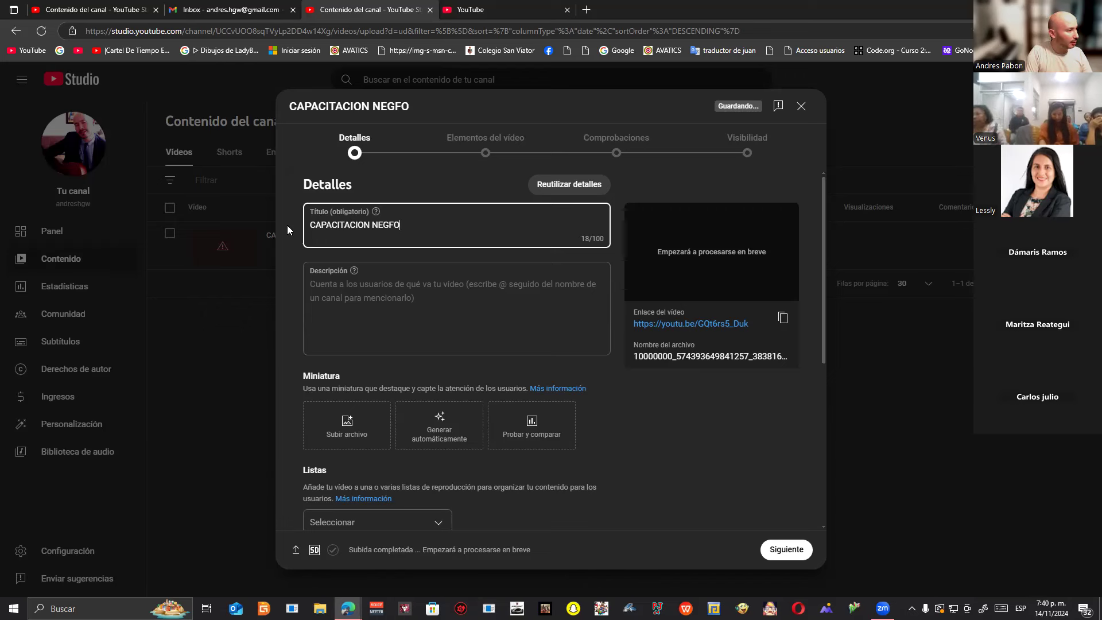
text(HGW)
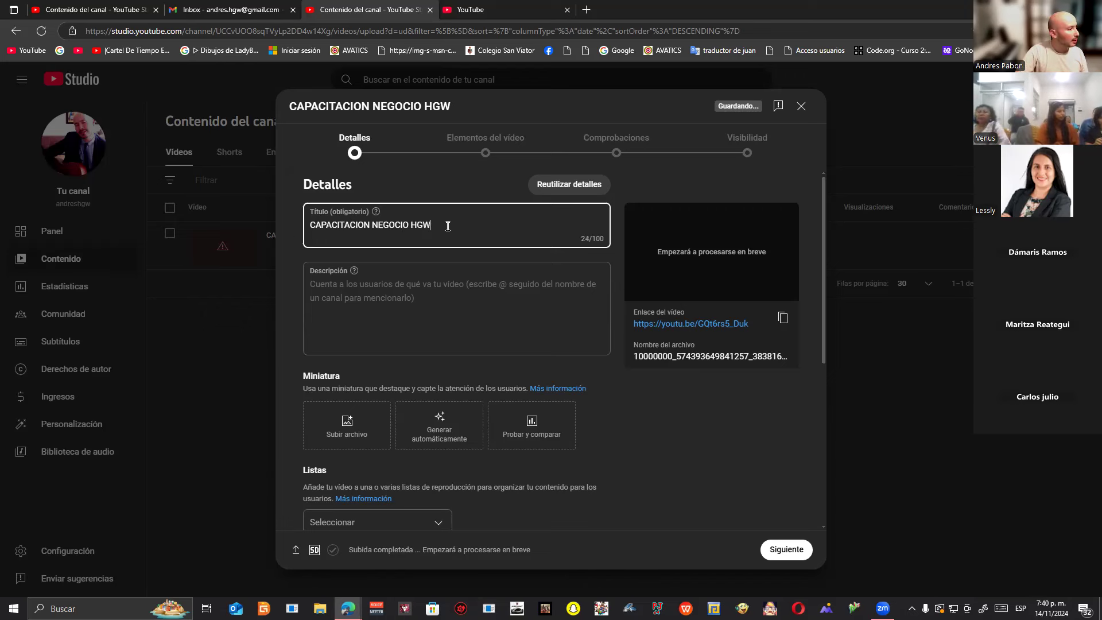
key(ctrl+a)
key(ctrl+c)
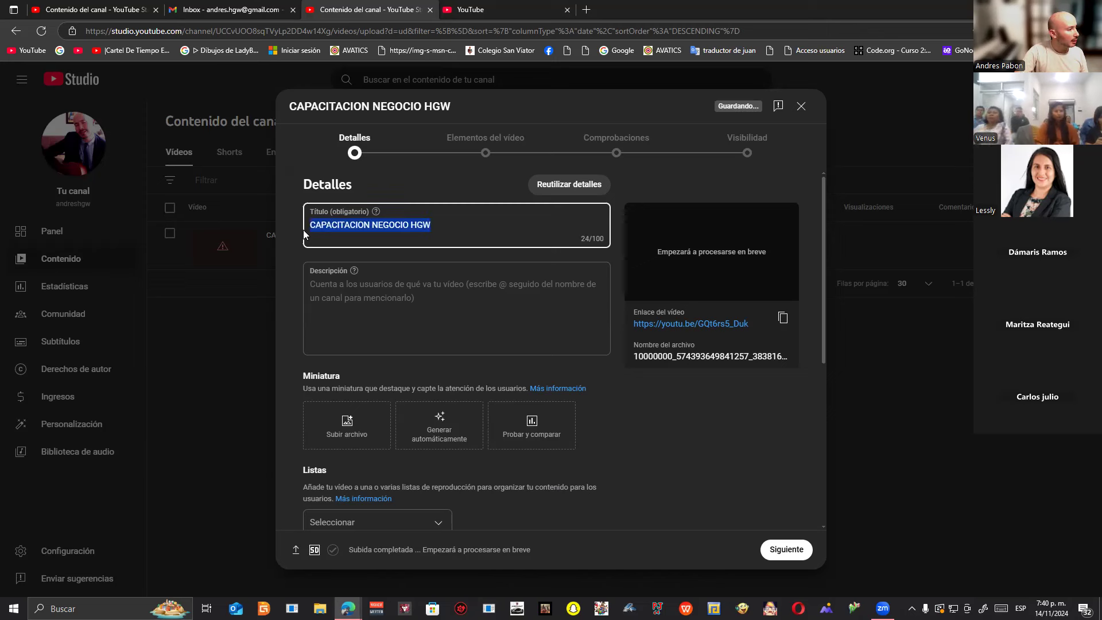
Paste the title into the description and add ', EMPRENDE CON HGW, CONOCE NUESTRO CENTRO DE DISTRIBUCION DE HGW IQUITOS'
click(436, 297)
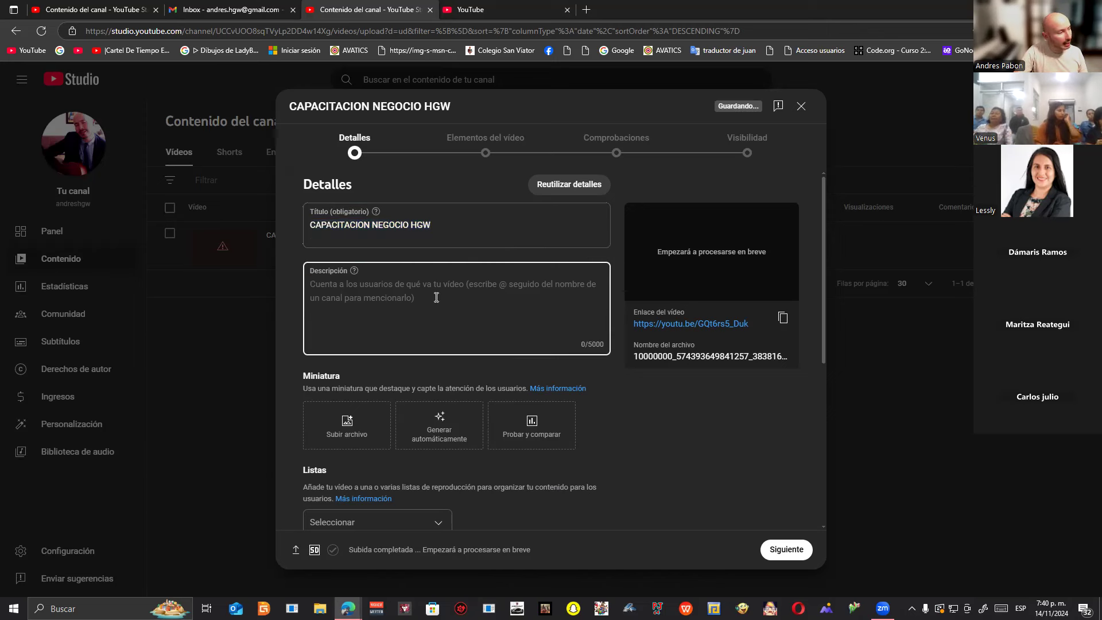
key(ctrl+v)
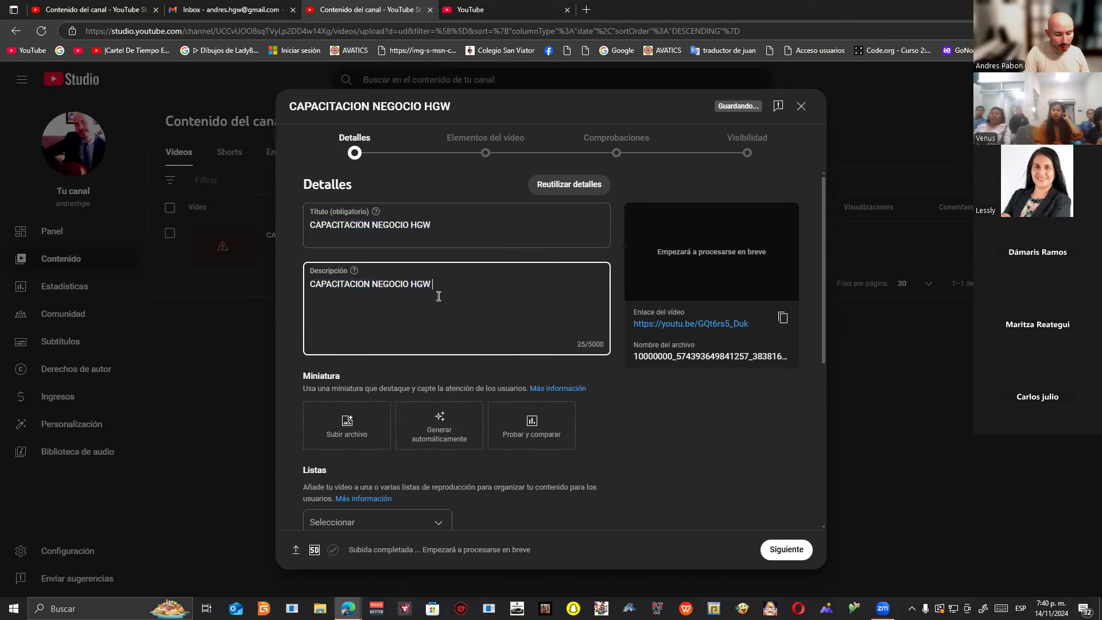
key(BackSpace)
text(, EMPRENDE)
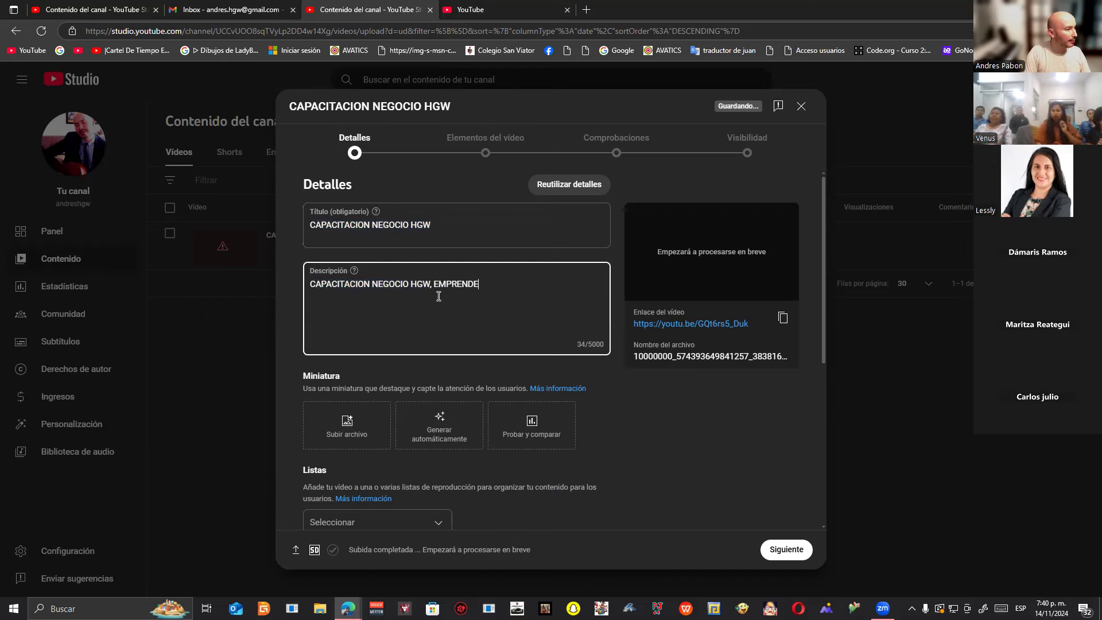
text( CON HGW)
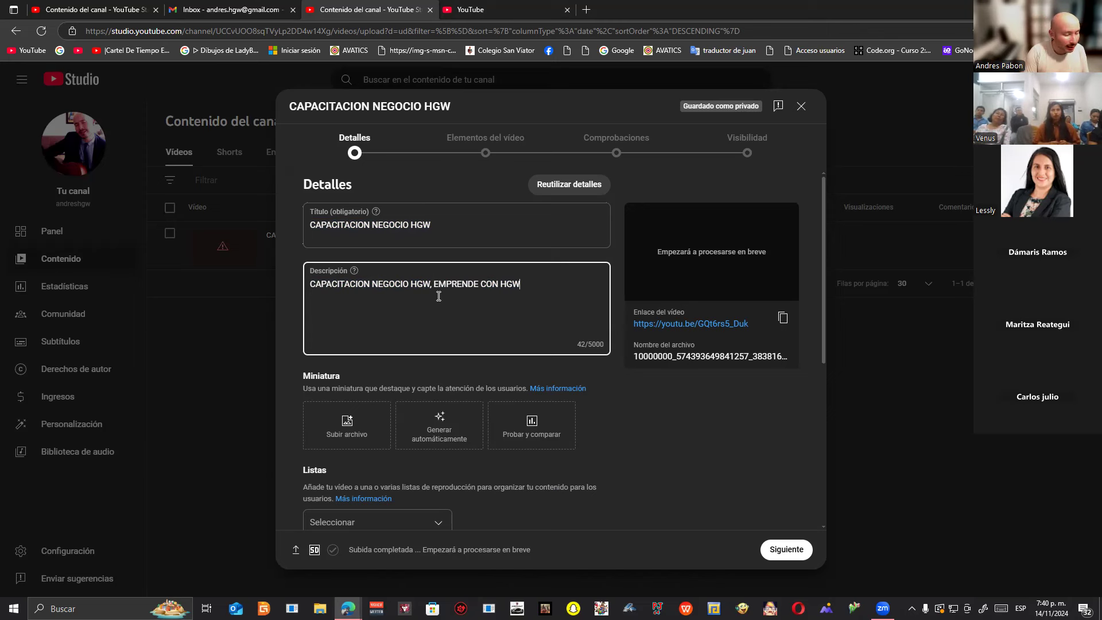
text(, CONOCE)
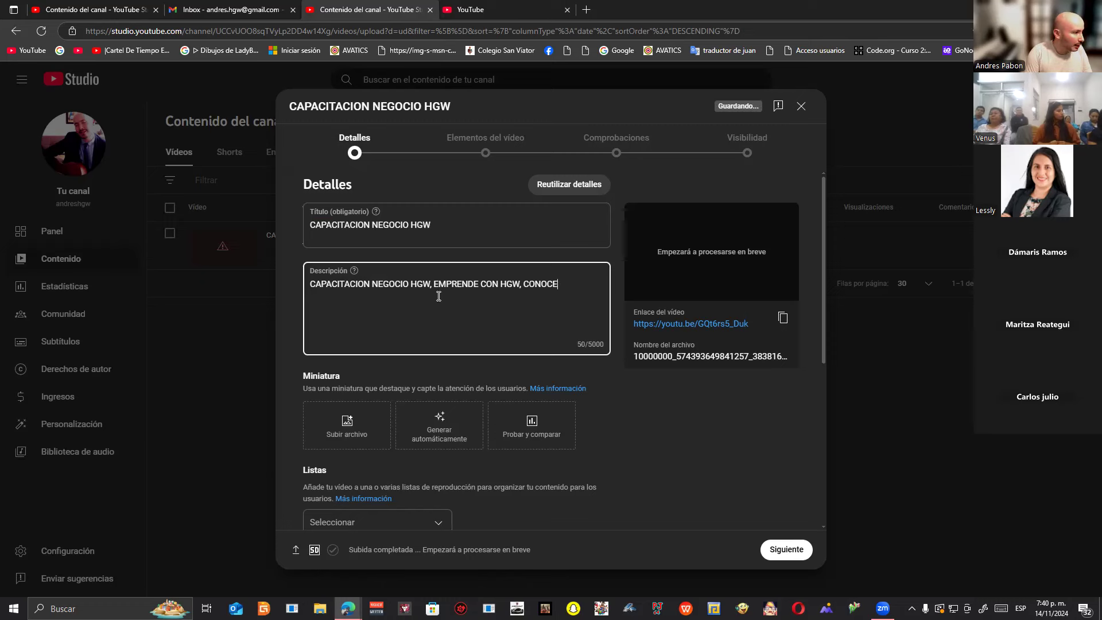
text( COMO)
key(BackSpace)
key(BackSpace)
key(BackSpace)
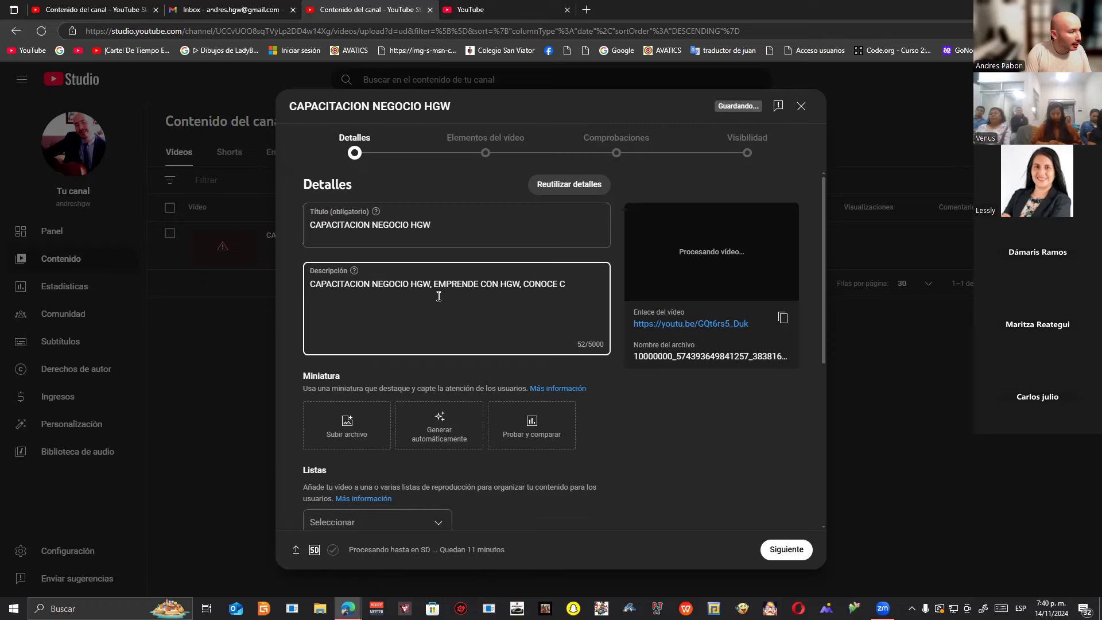
text(UESTRO)
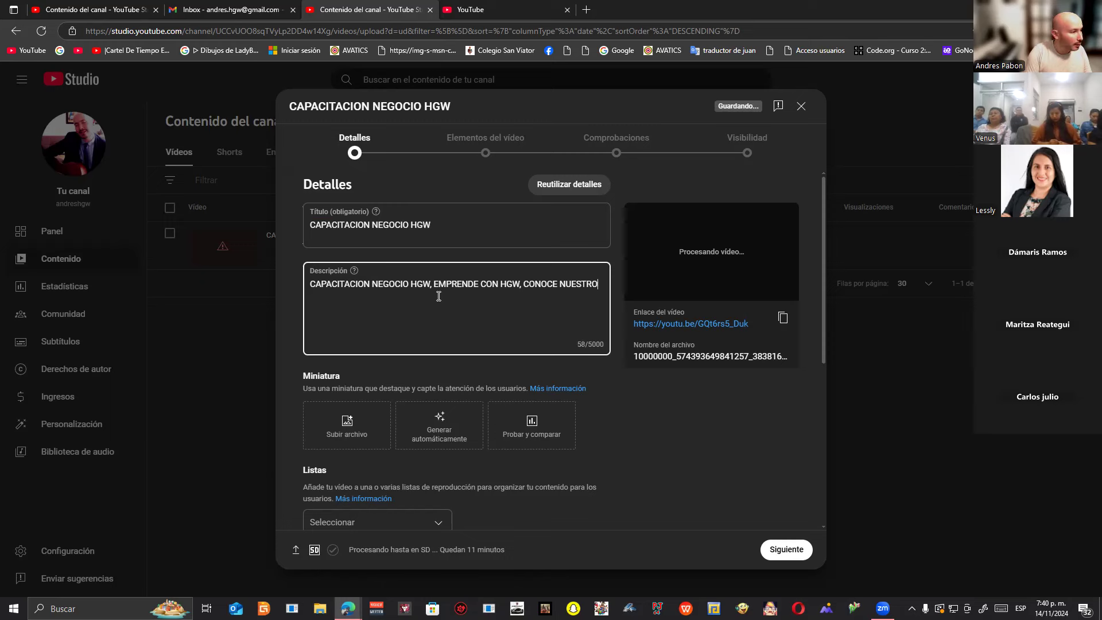
text( CENTRO DE DISTR)
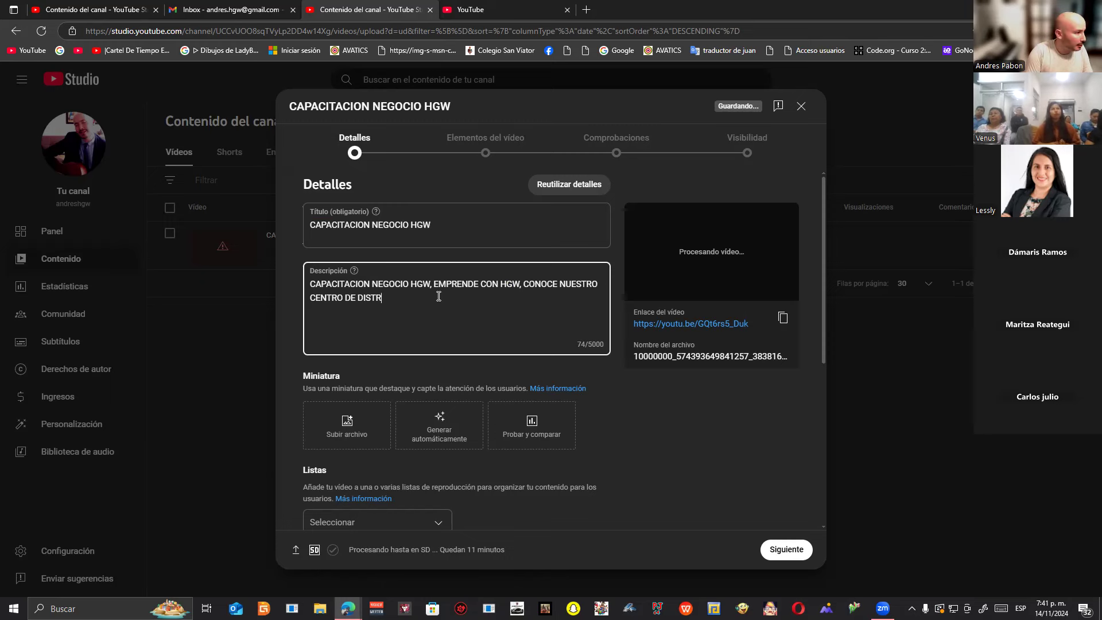
text(IBUCION DE )
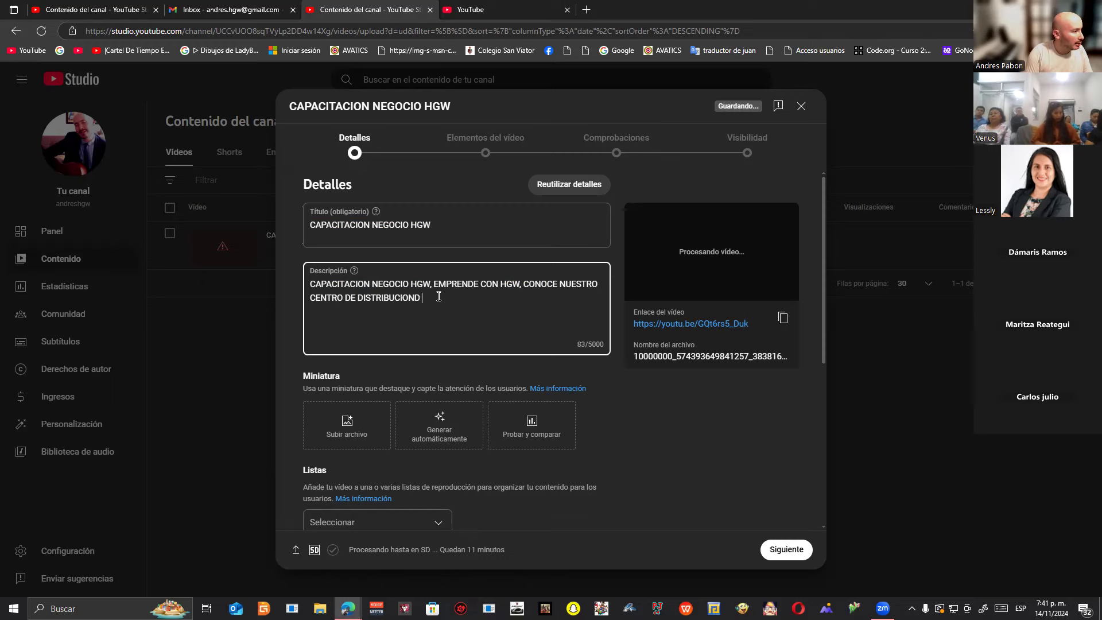
text(HGW IQUITOS)
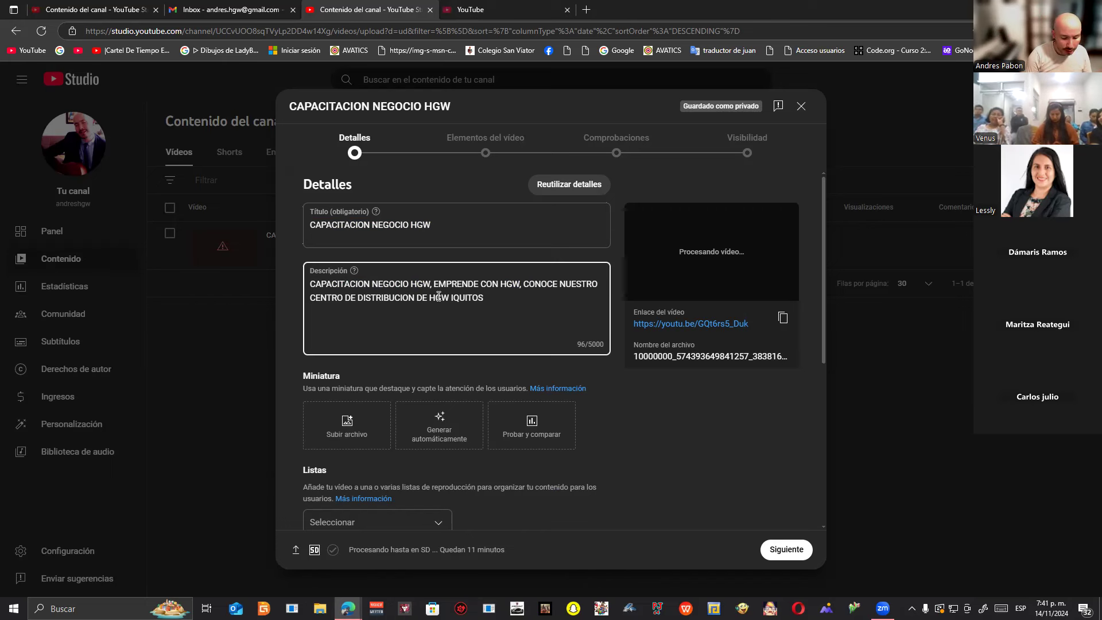
text(, )
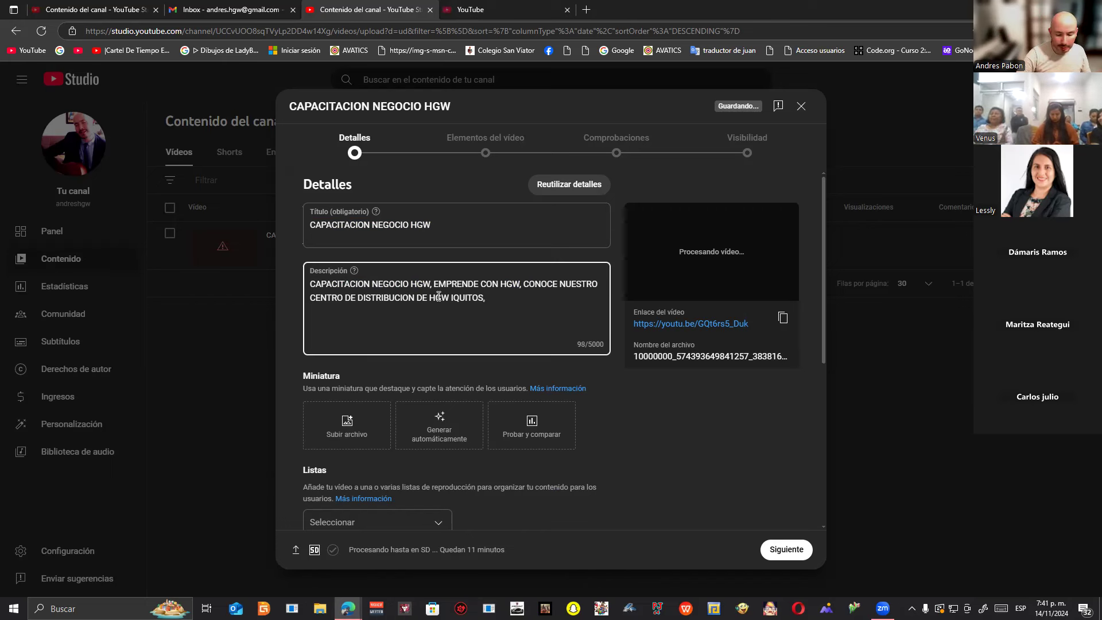
text(.)
scroll(437, 296, down, 2)
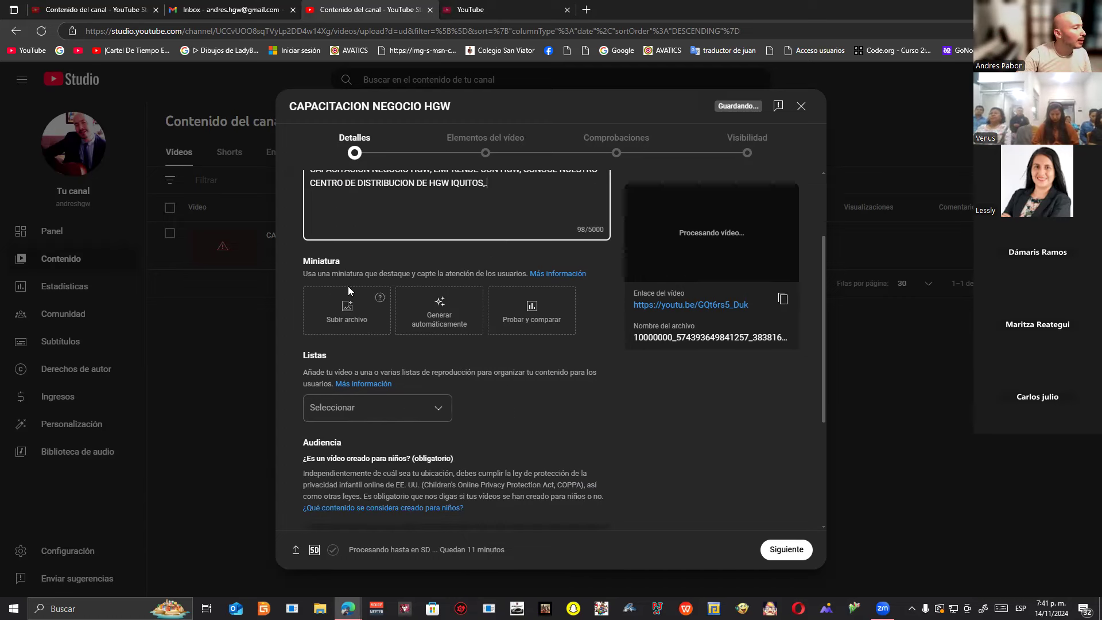
Upload the credit-money-hand-cash image from Documentos as the custom thumbnail
click(356, 302)
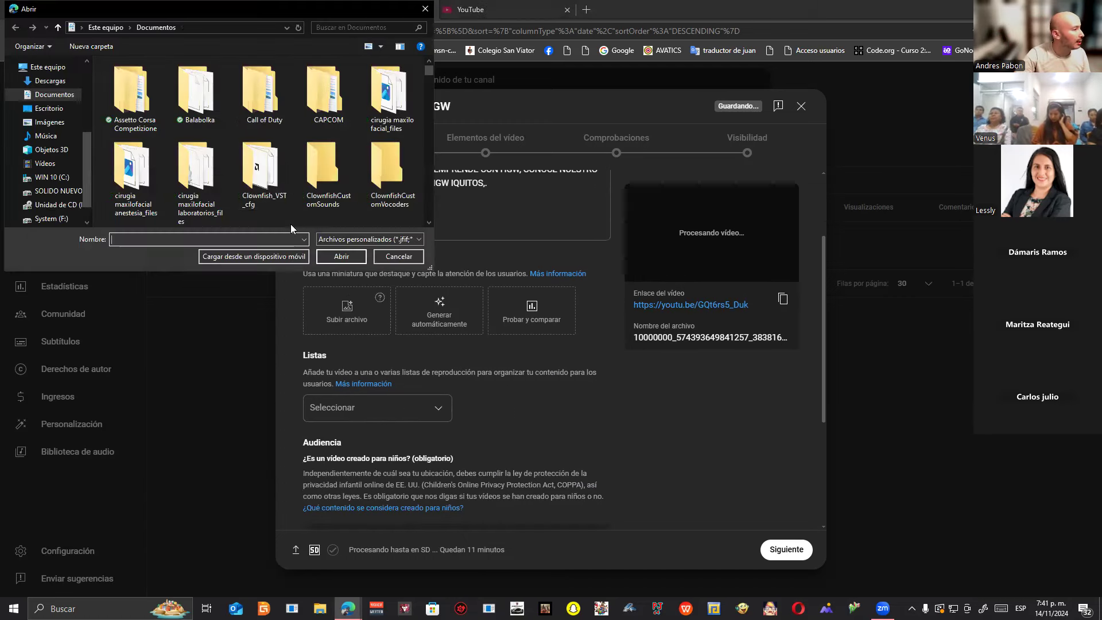
scroll(311, 175, down, 8)
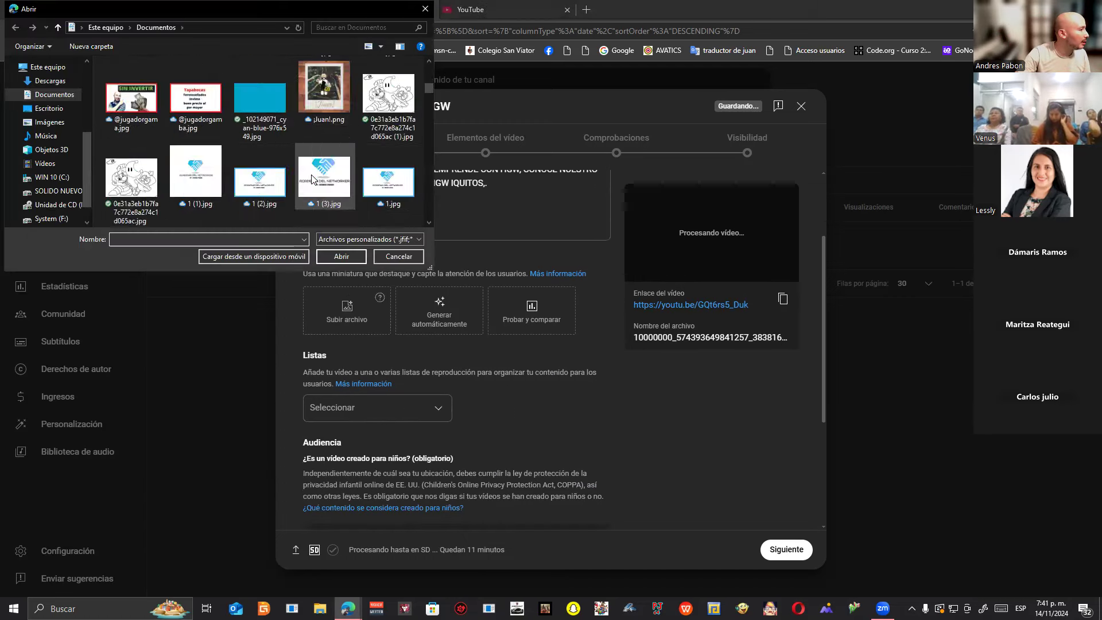
scroll(311, 174, down, 5)
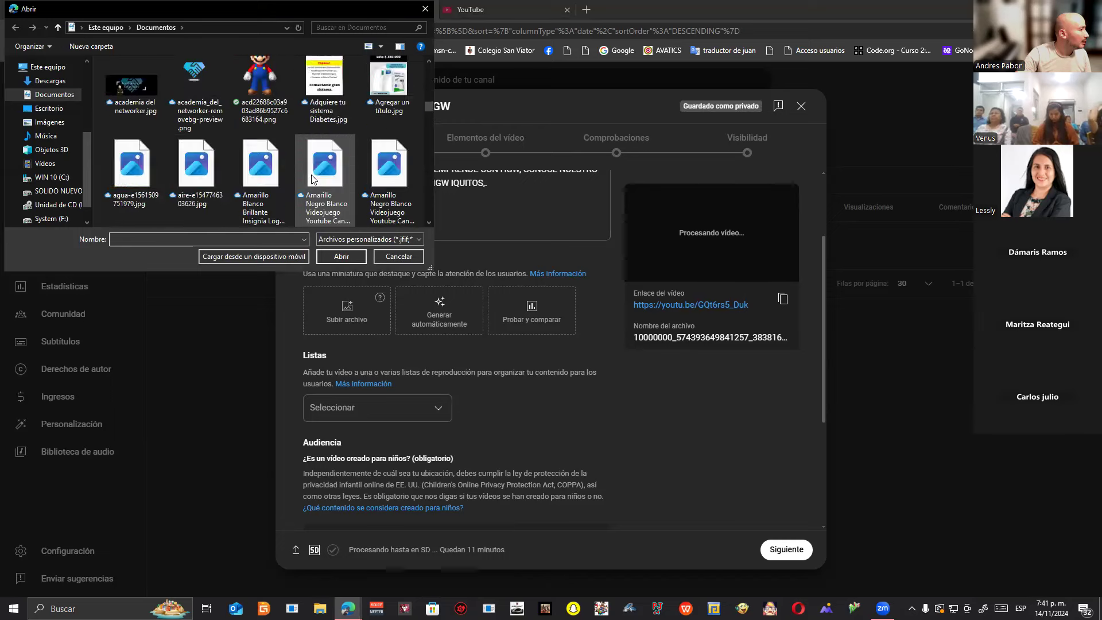
scroll(312, 179, down, 6)
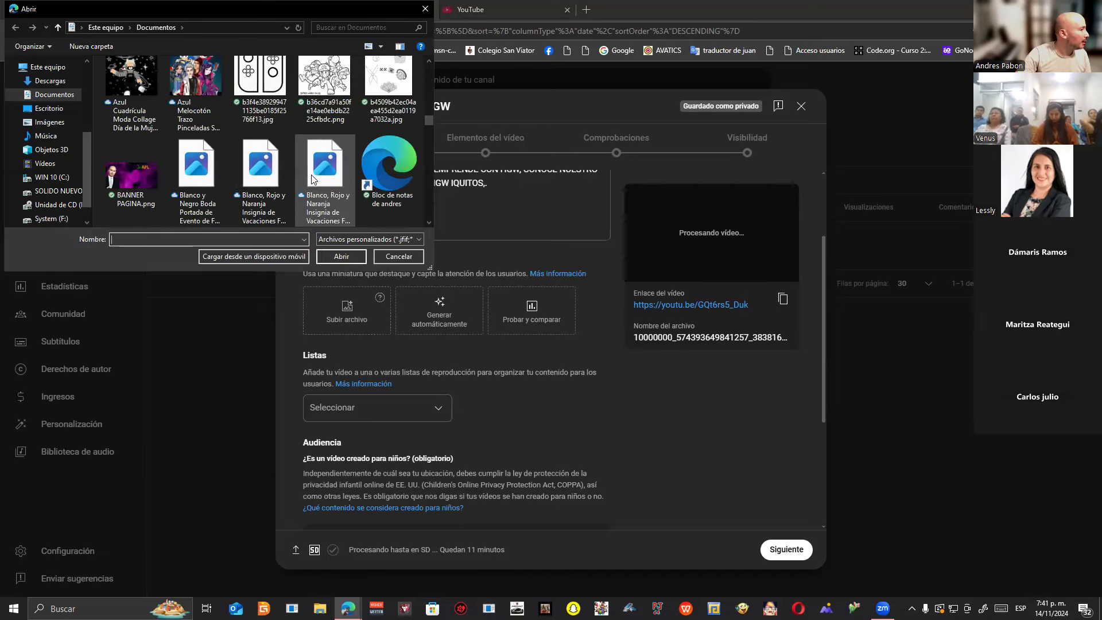
scroll(311, 174, down, 3)
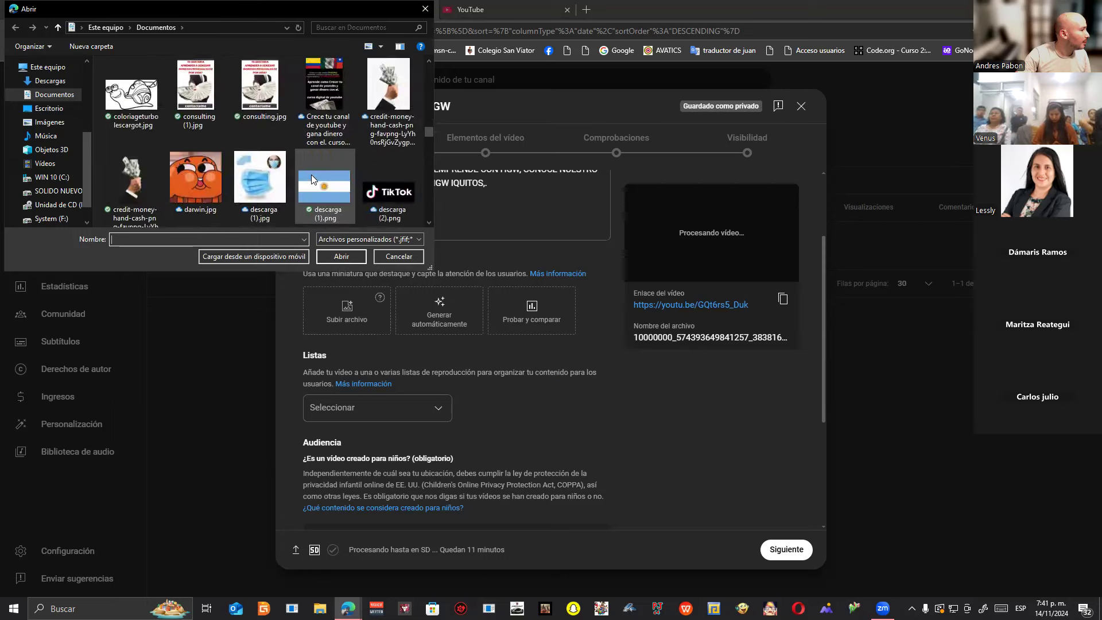
click(140, 161)
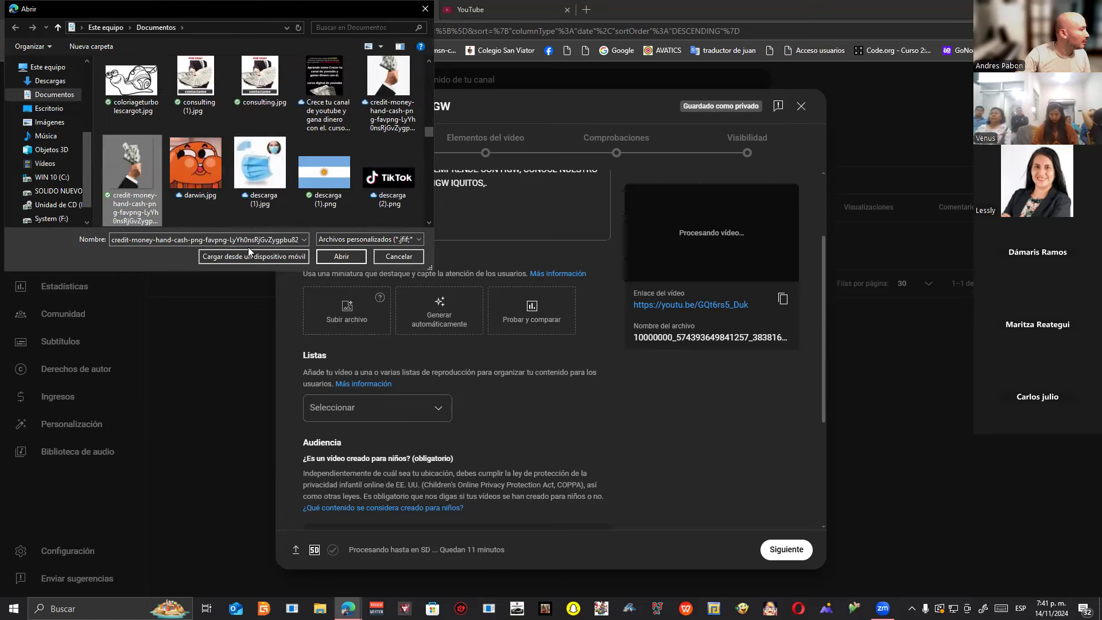
click(341, 258)
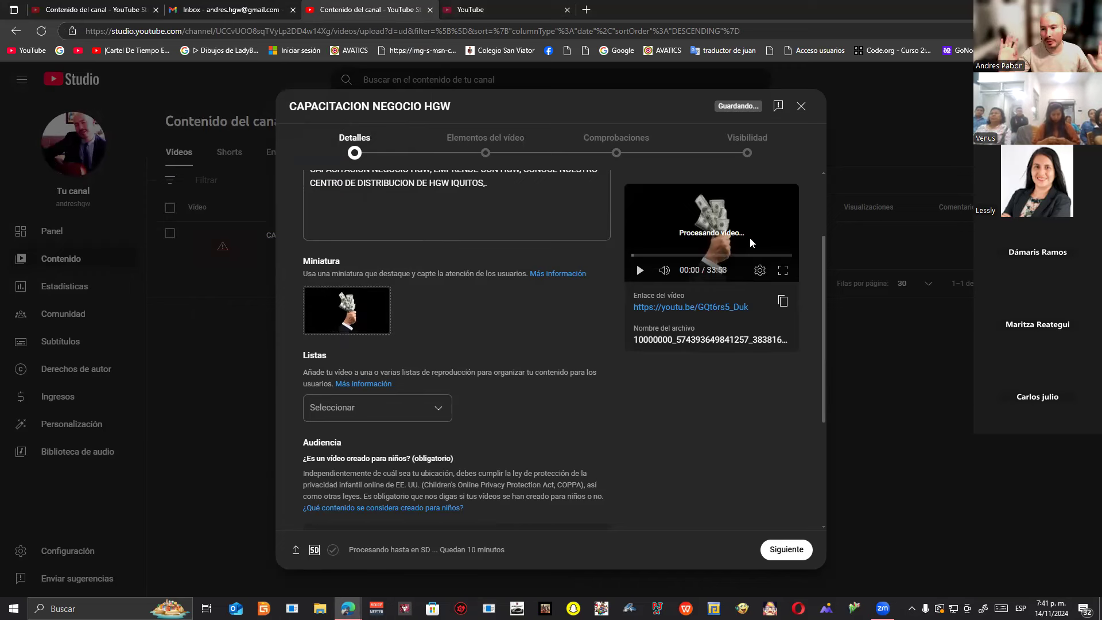
Check the empty playlist list, then set the audience to 'No, no está creado para niños'
scroll(631, 269, down, 3)
scroll(462, 296, up, 1)
click(435, 297)
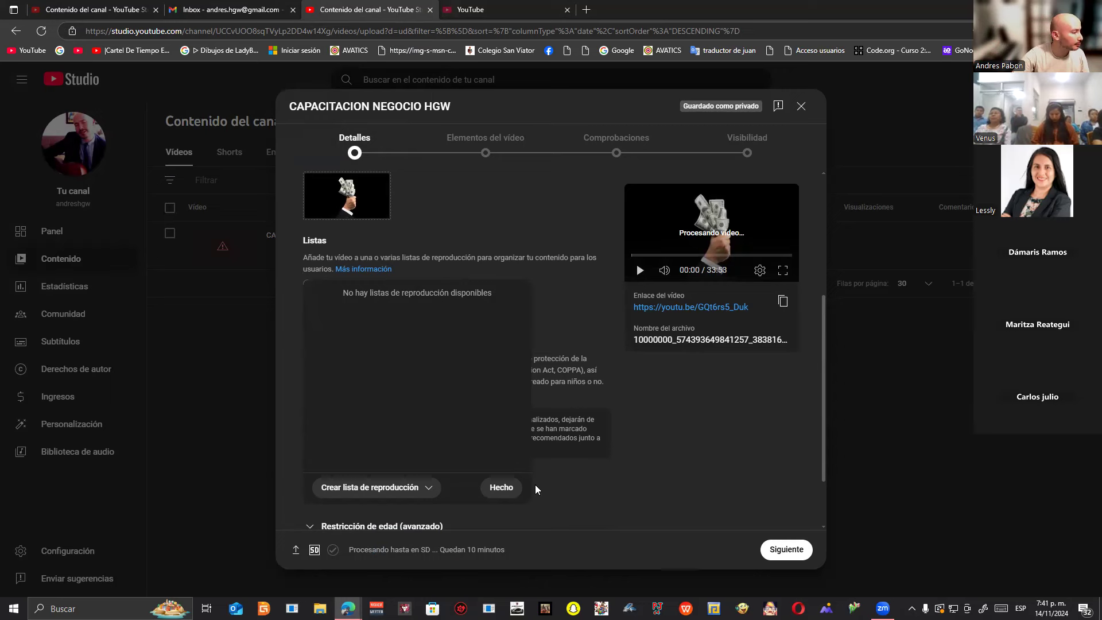
click(572, 495)
scroll(448, 462, down, 1)
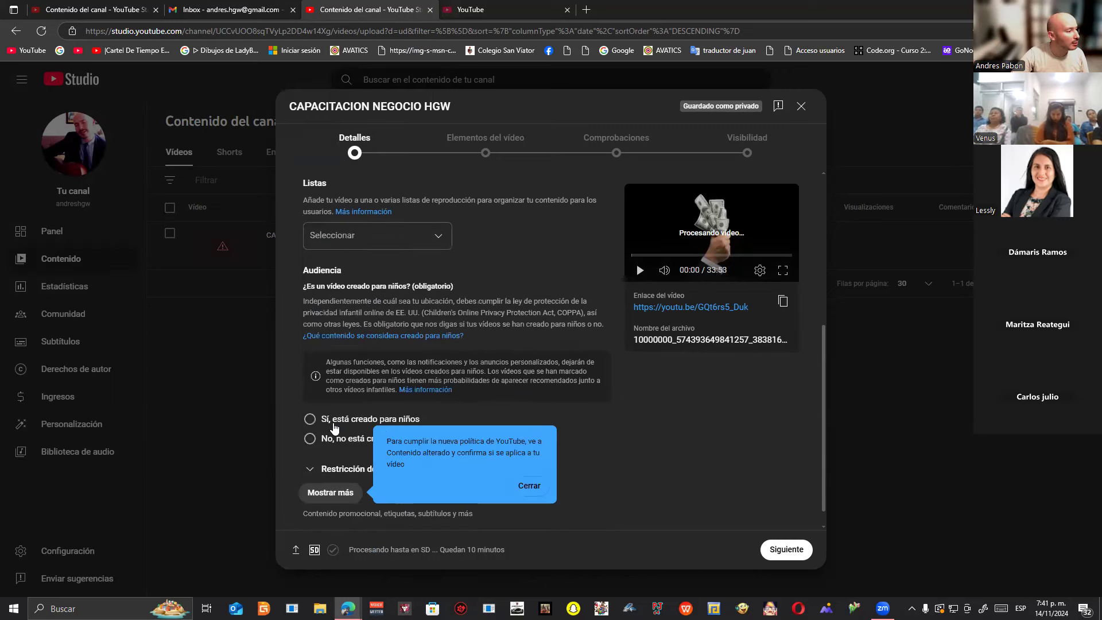
click(310, 439)
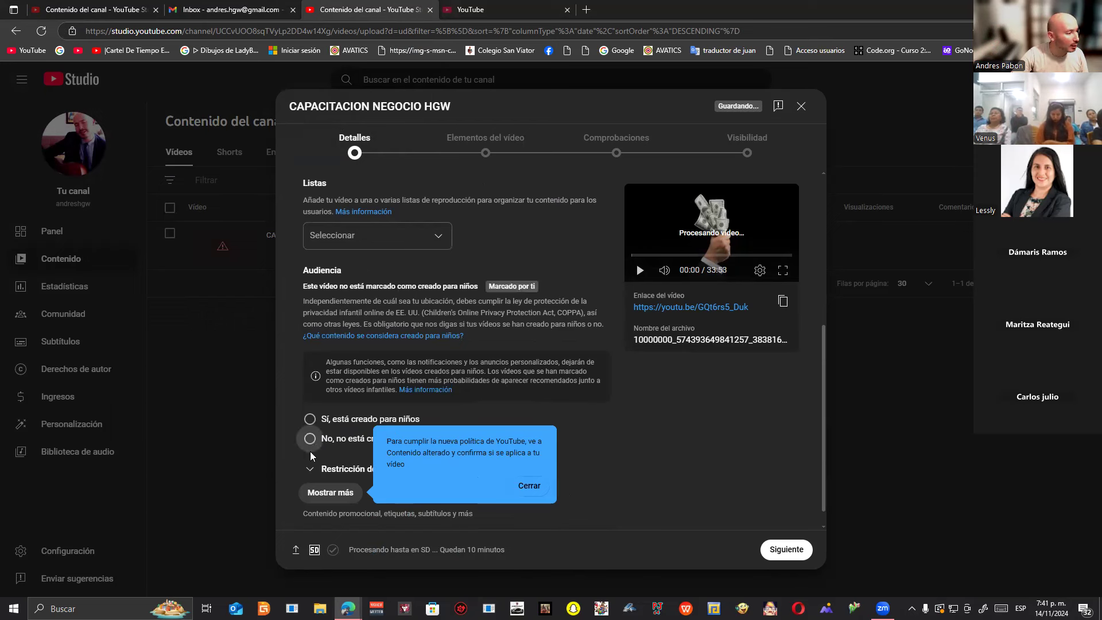
click(529, 485)
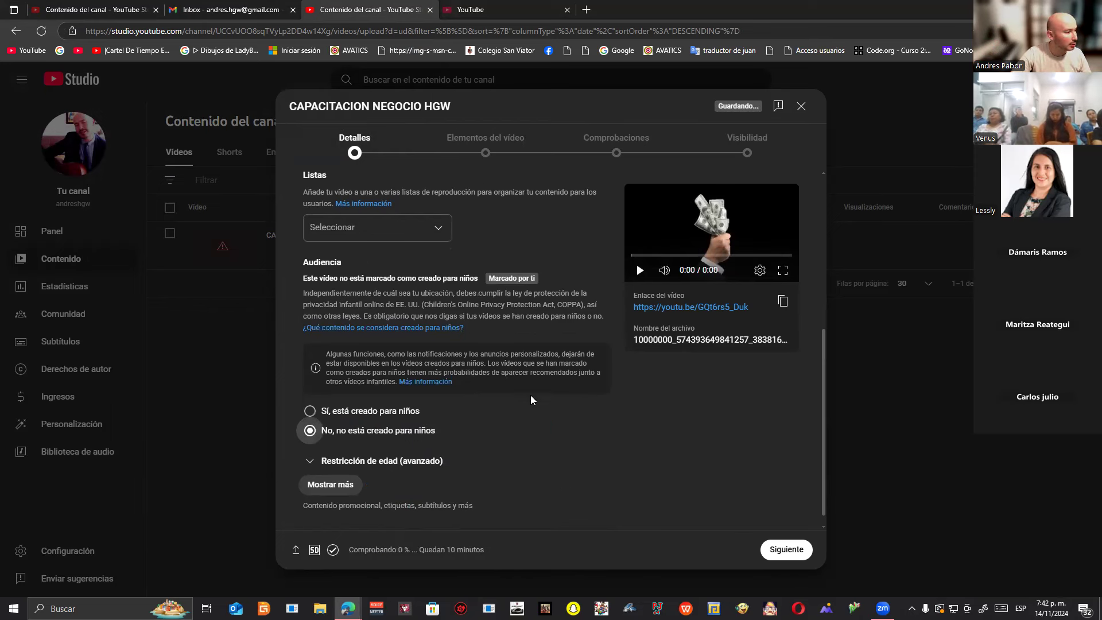
Expand Mostrar más, answer No for altered content, and place the cursor in the Etiquetas field
scroll(439, 432, down, 1)
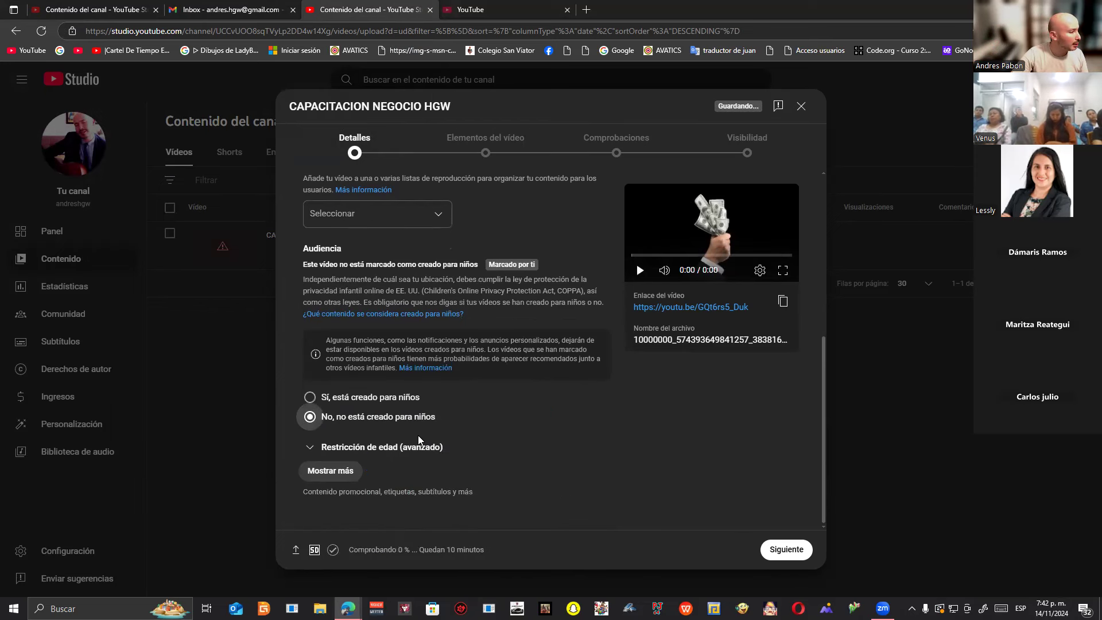
click(337, 472)
scroll(412, 418, down, 4)
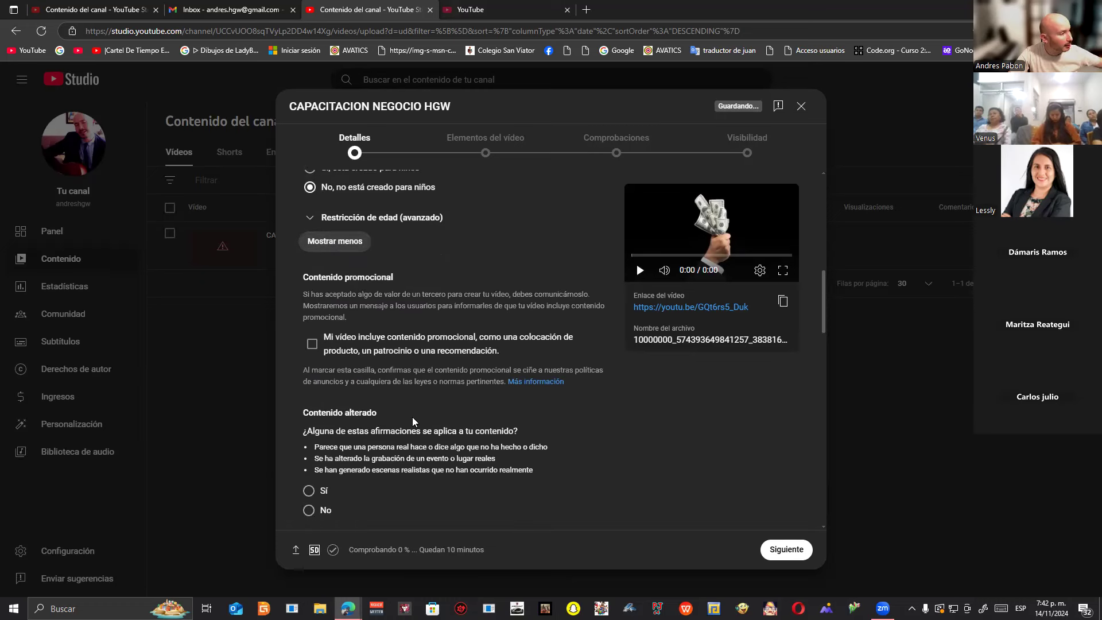
scroll(412, 417, down, 2)
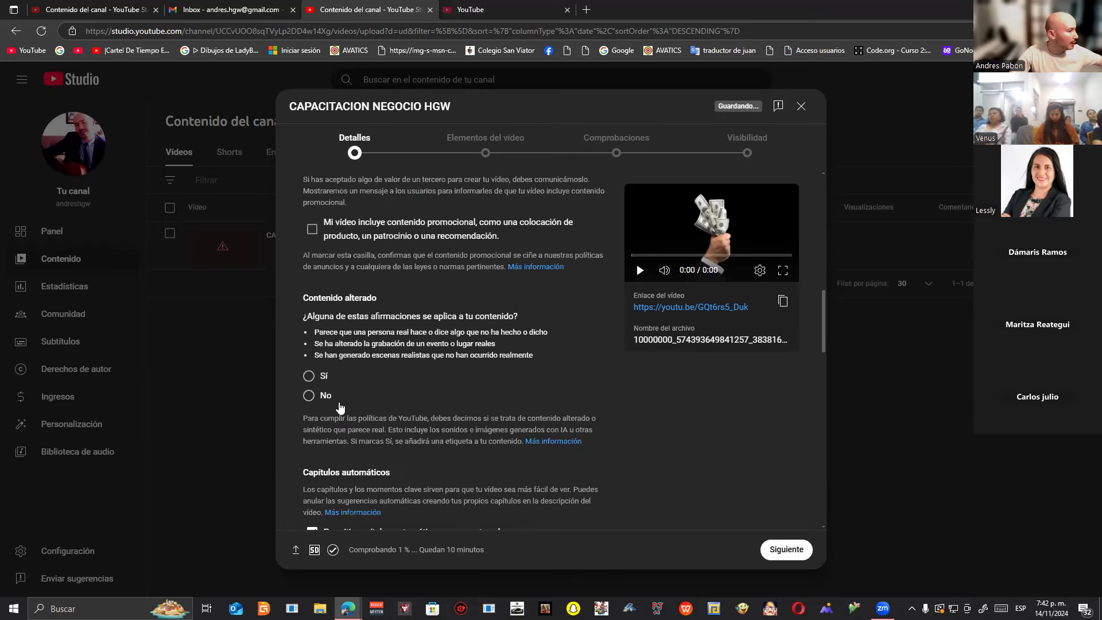
click(309, 395)
scroll(316, 258, up, 1)
scroll(315, 258, up, 2)
scroll(351, 371, down, 15)
scroll(351, 371, down, 6)
scroll(367, 373, up, 3)
scroll(376, 382, up, 5)
click(367, 284)
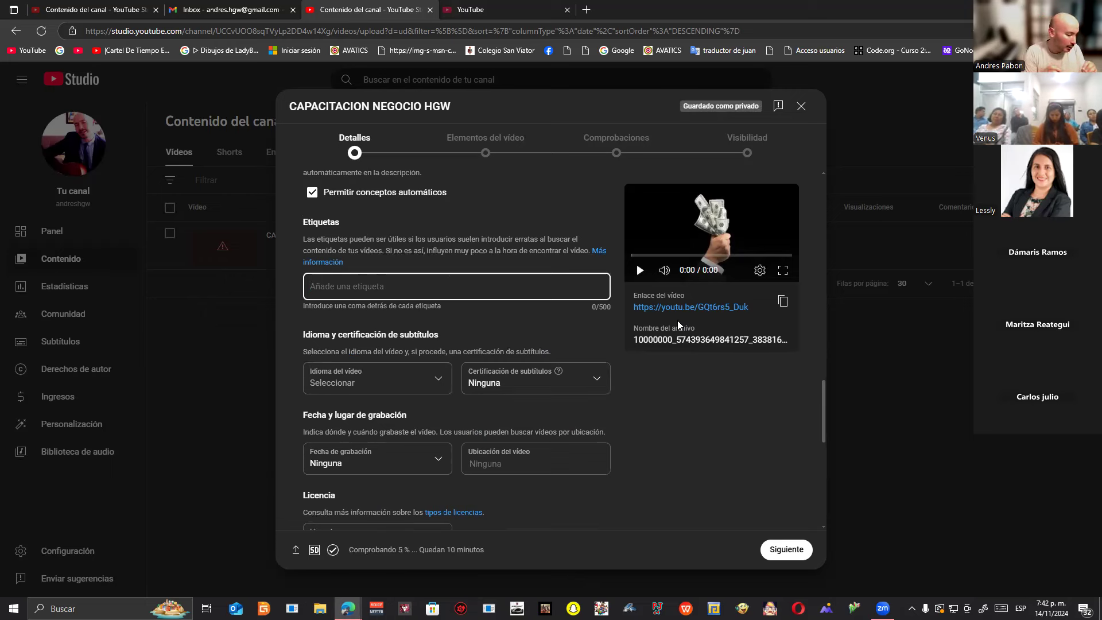
Add tags HGW, HGW IQUITOS, HGW PERU, HGW LATINOS, NGW NEGOCIO and HGW RED DE MERCADEO
text(HGW)
key(comma)
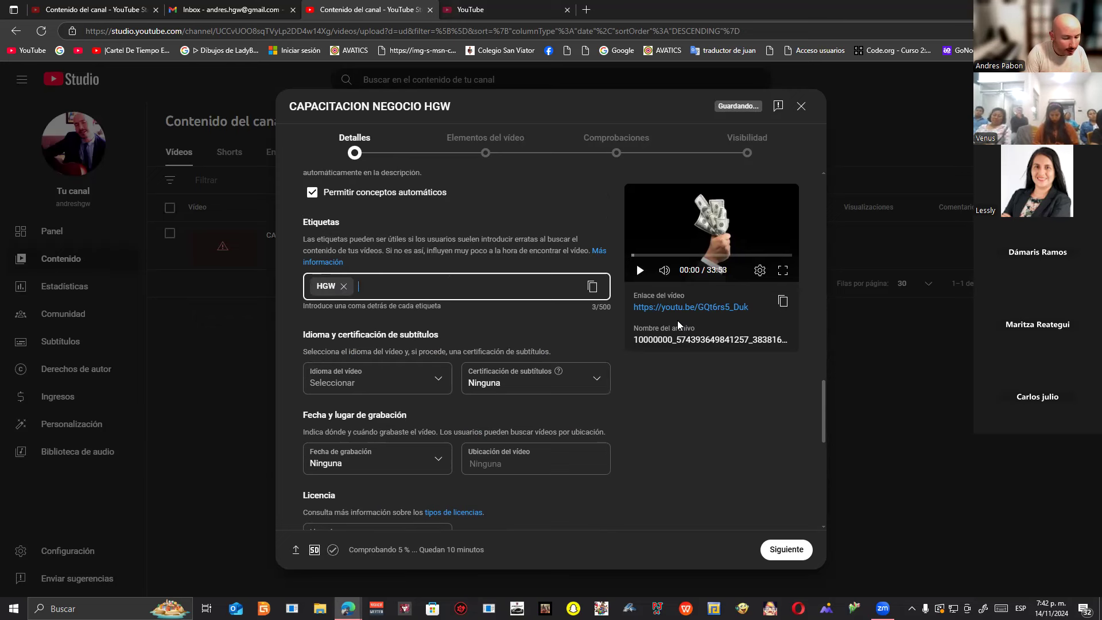
text(GW)
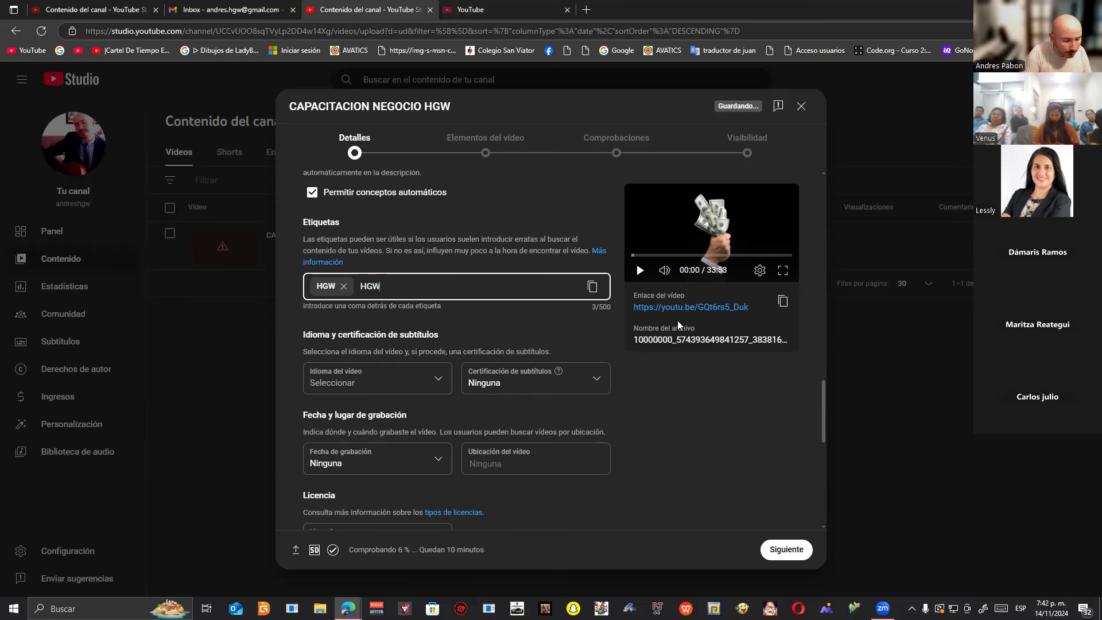
key(BackSpace)
key(BackSpace)
key(BackSpace)
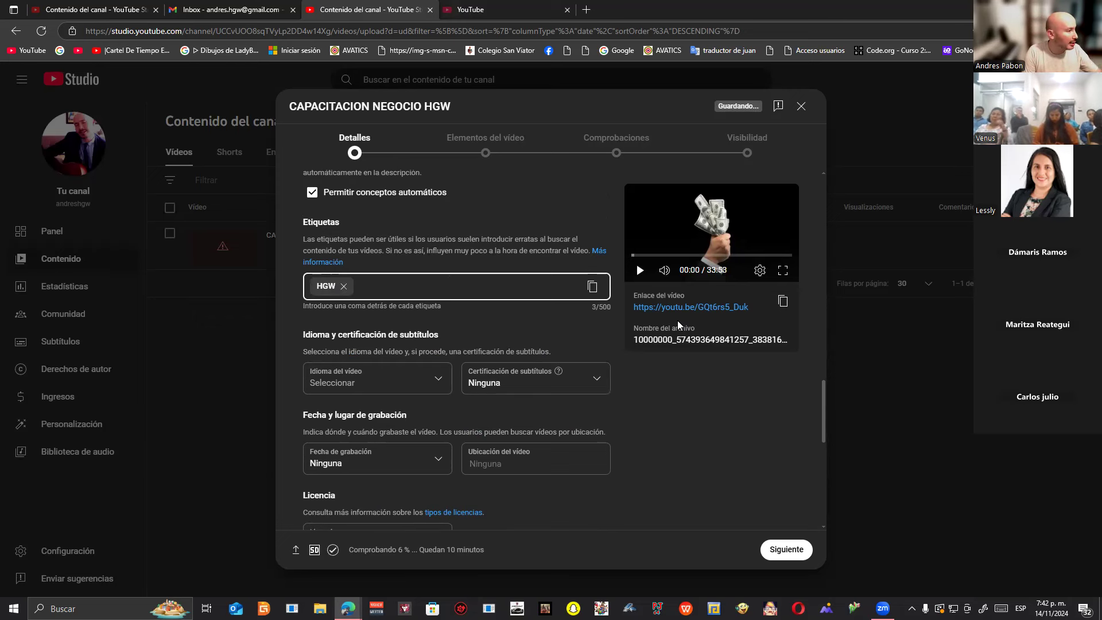
text(HGW)
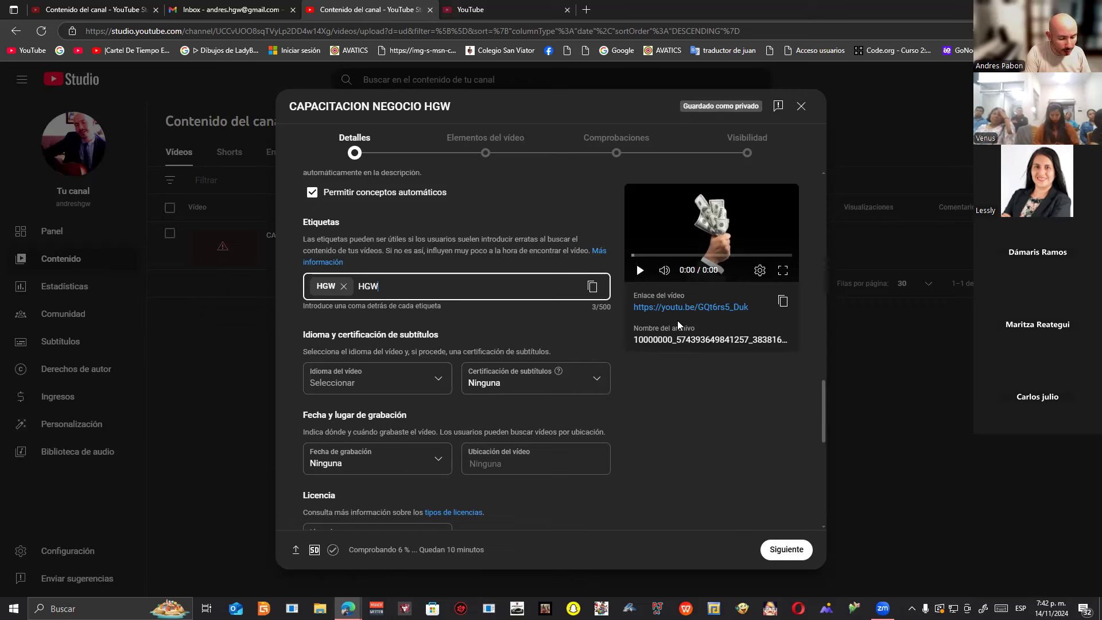
text( IQUITOS)
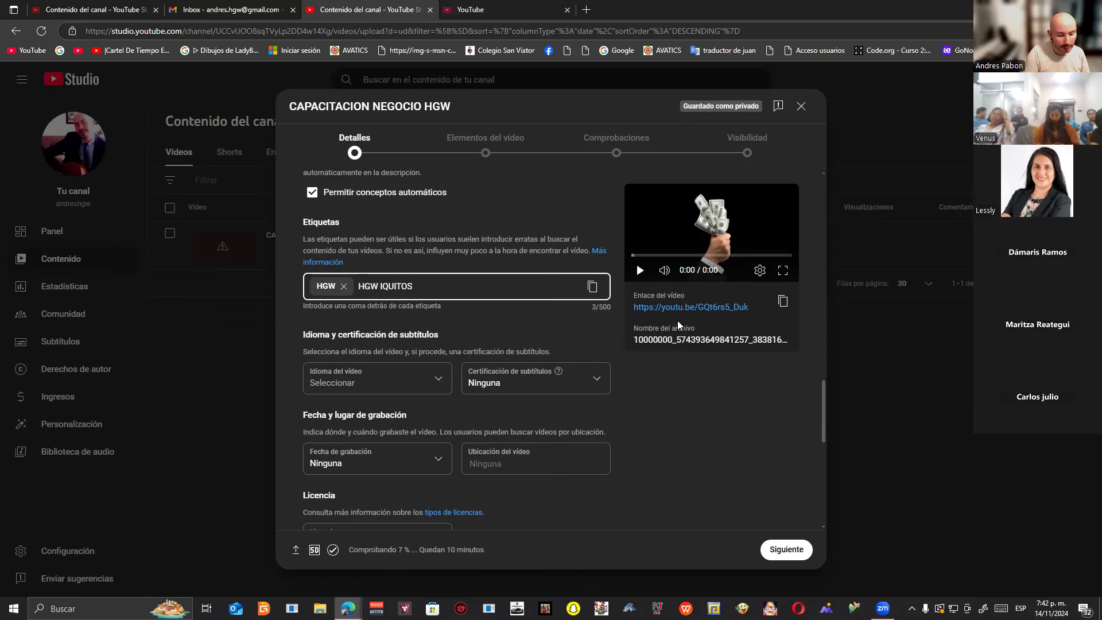
text(,HGW PERU)
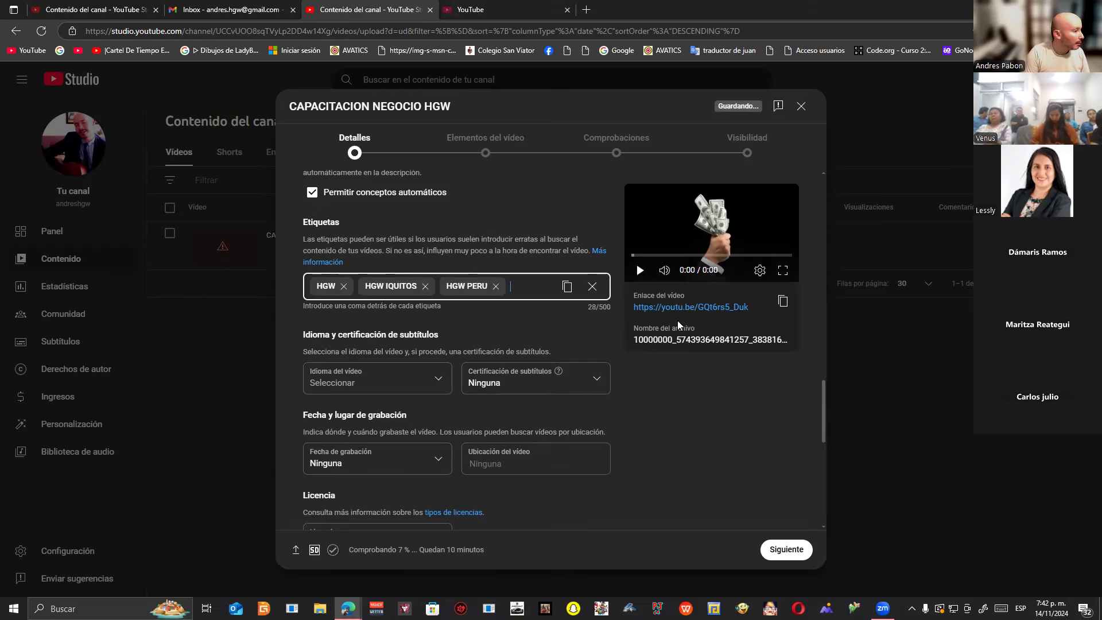
text(,HGW)
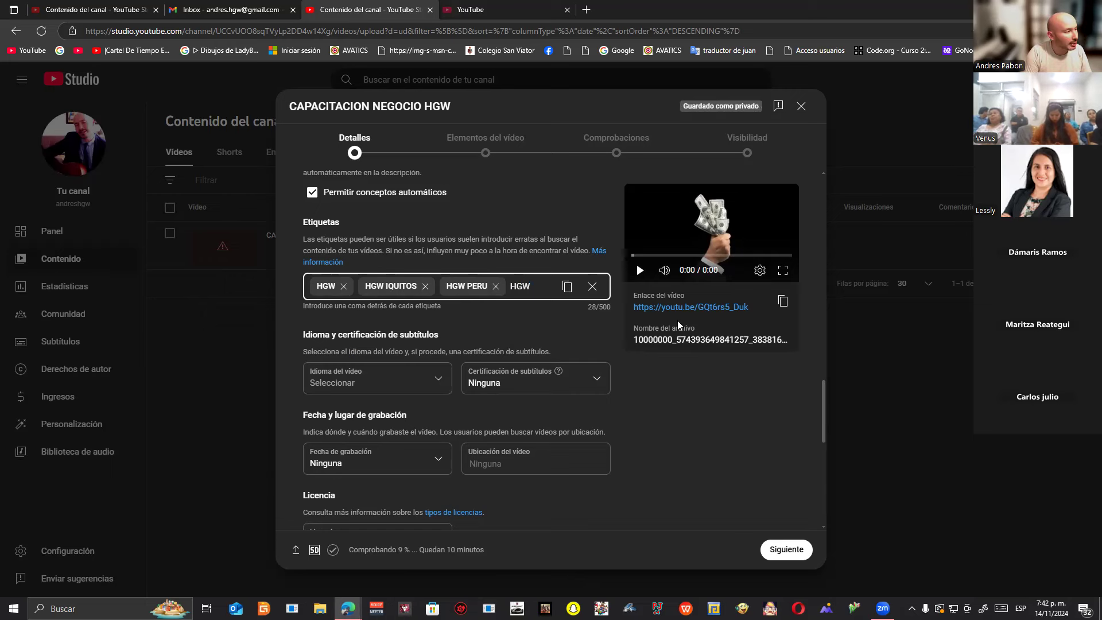
text( LATINO)
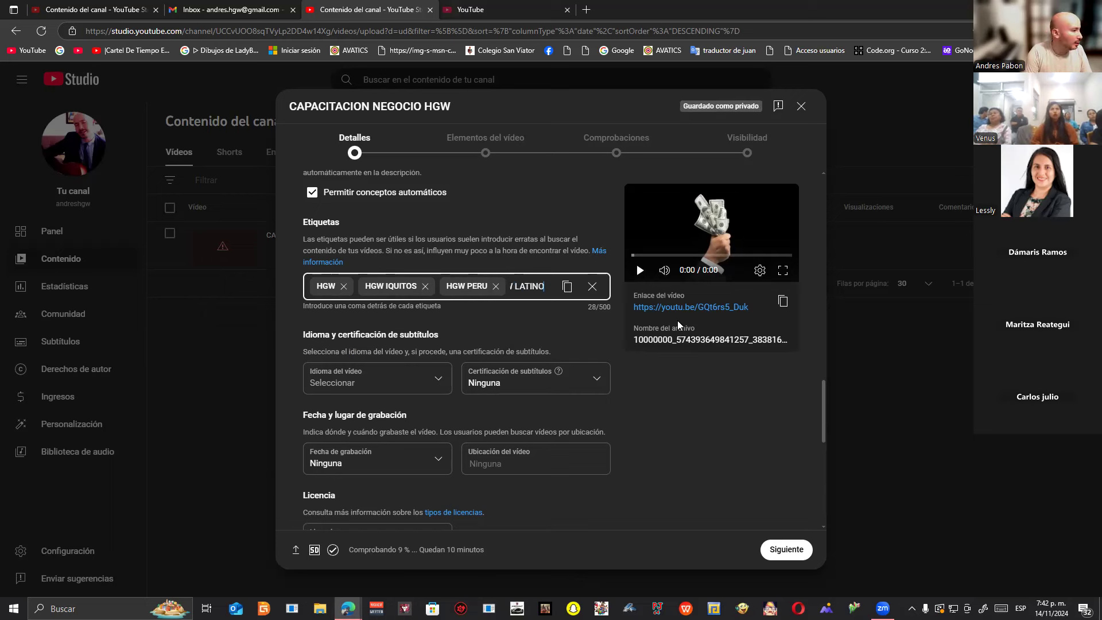
text(S,N)
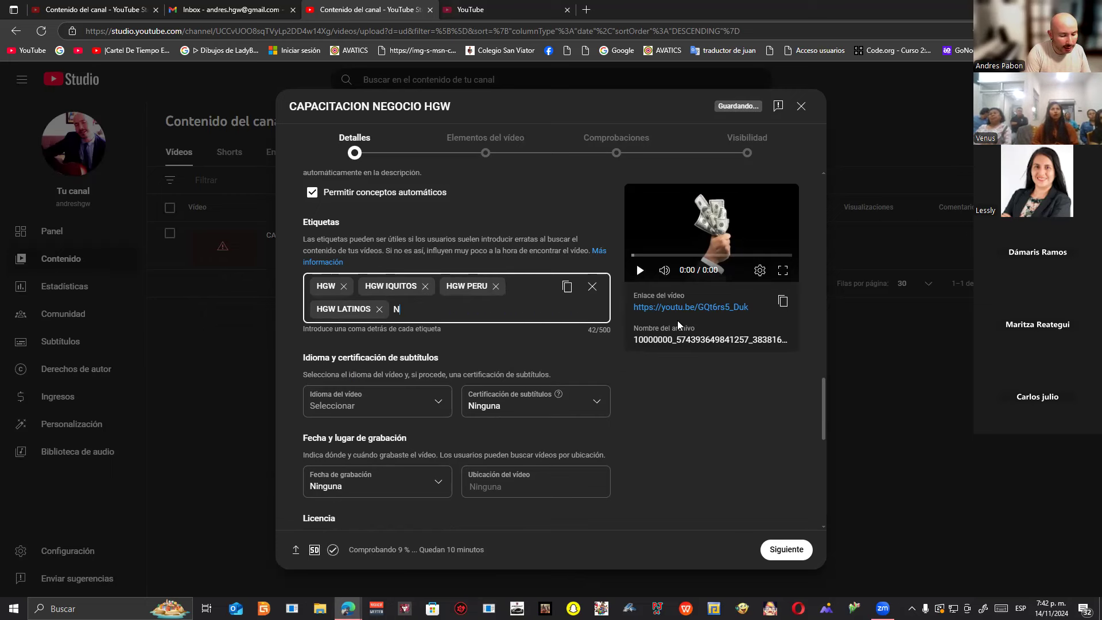
text(GW NEG)
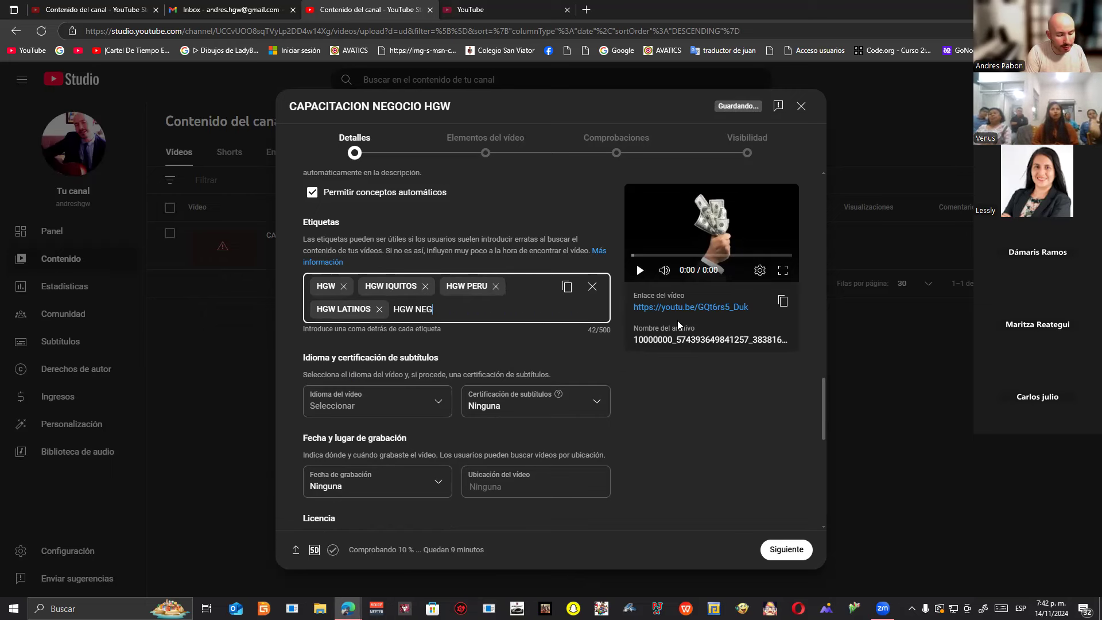
text(OCIO,HG)
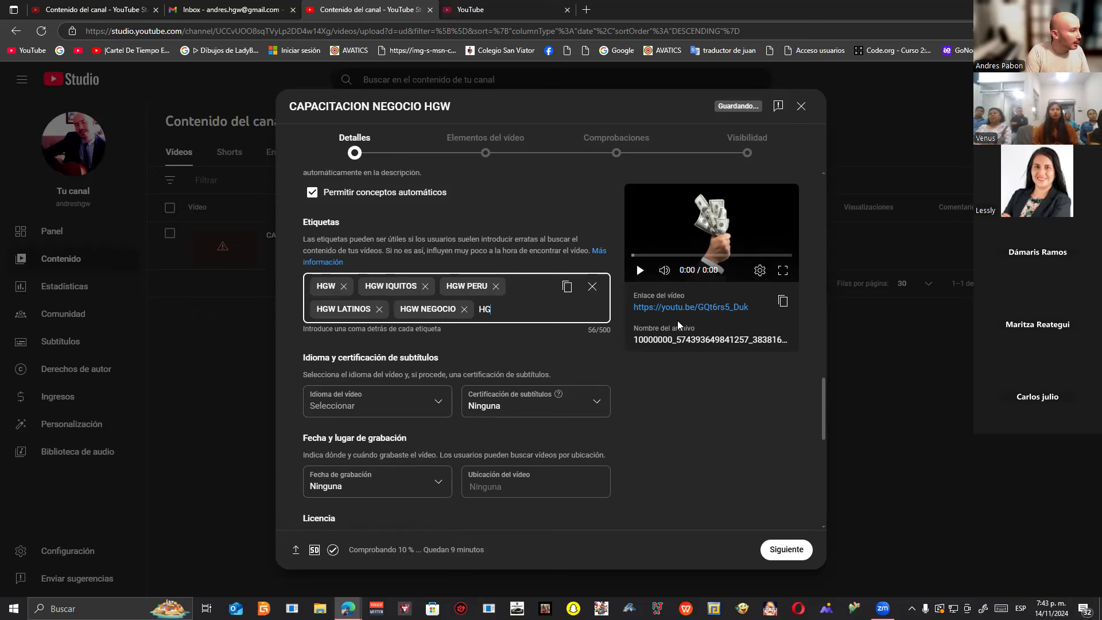
text(W )
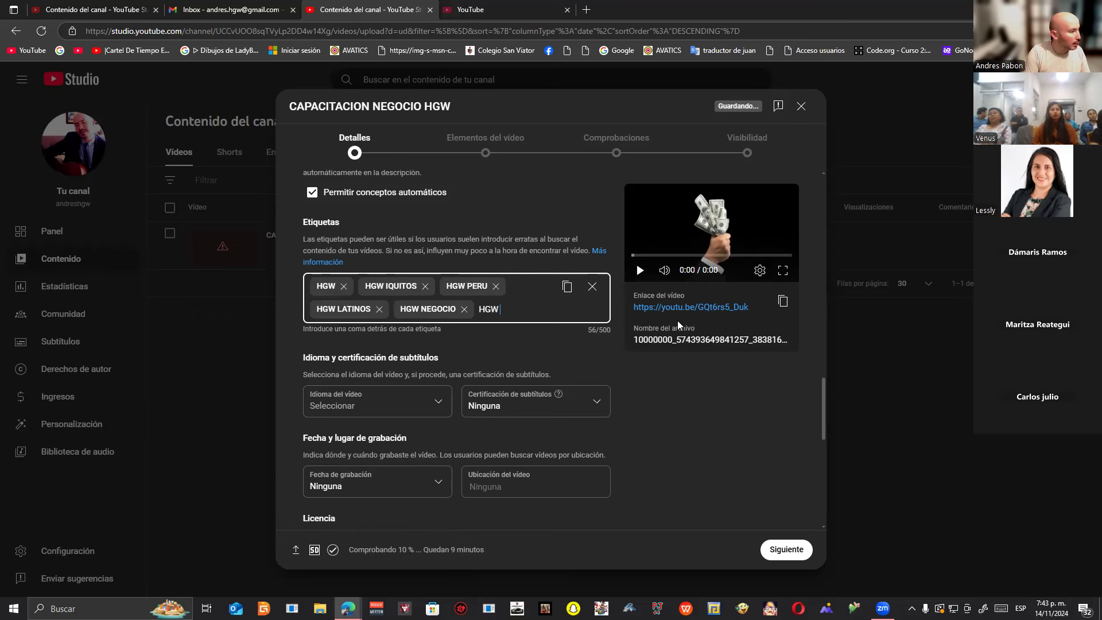
text(RED DE )
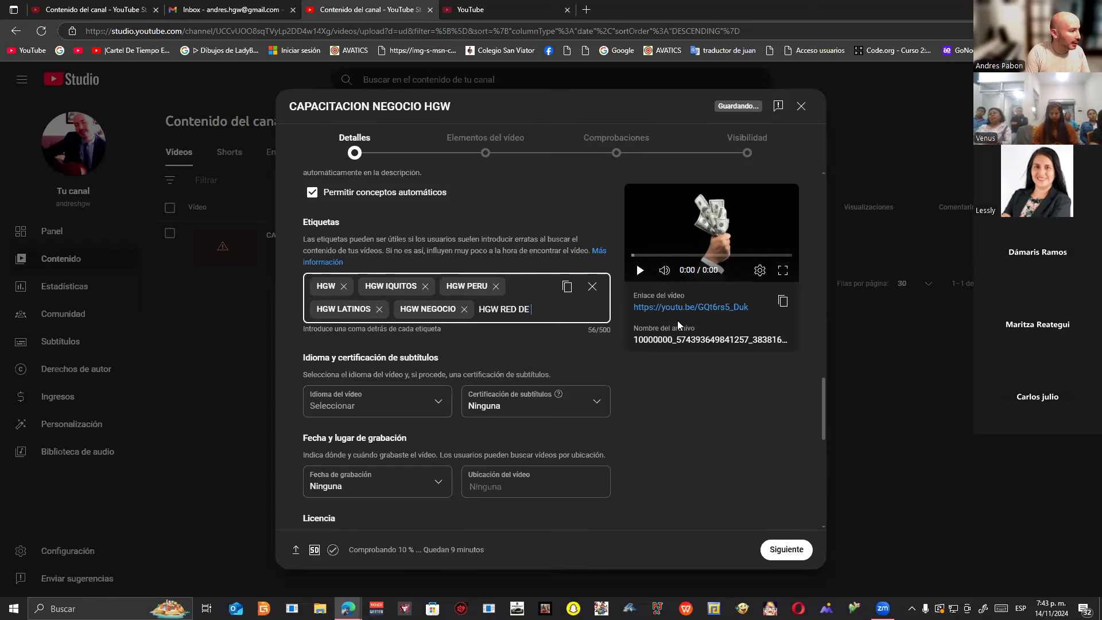
text(MERCADEO,)
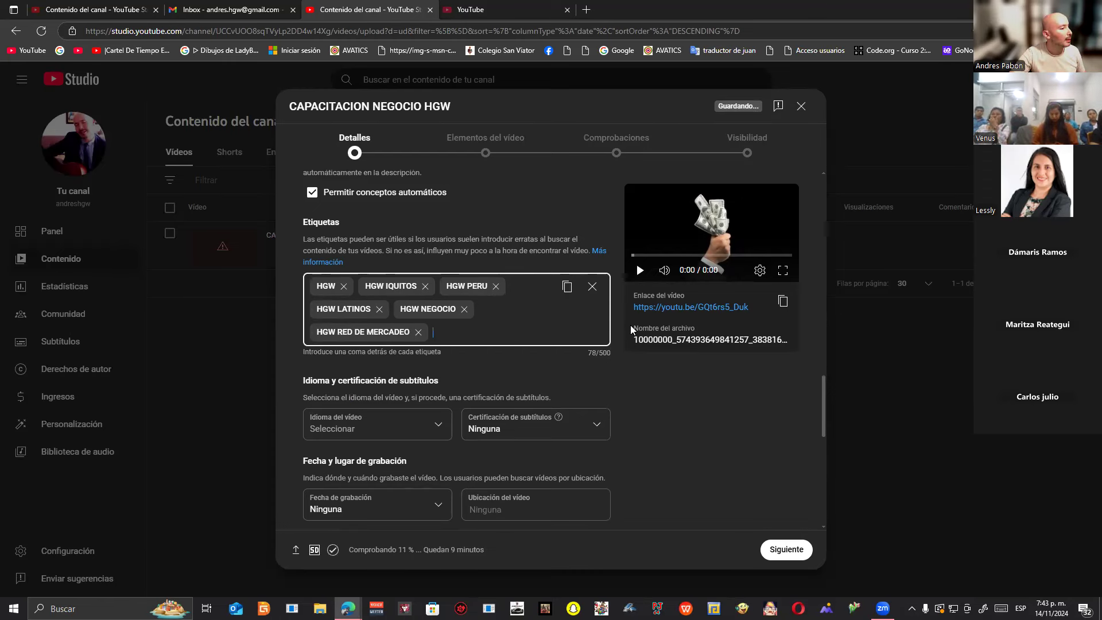
scroll(516, 345, down, 10)
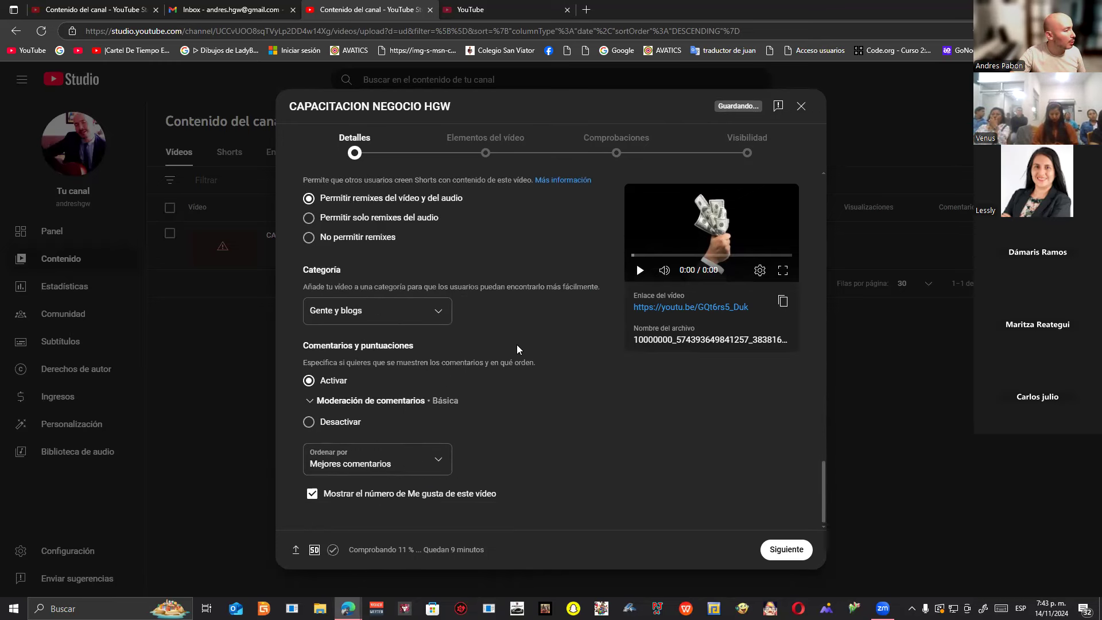
Advance through Detalles, Elementos del vídeo and Comprobaciones to the Visibilidad step
click(785, 552)
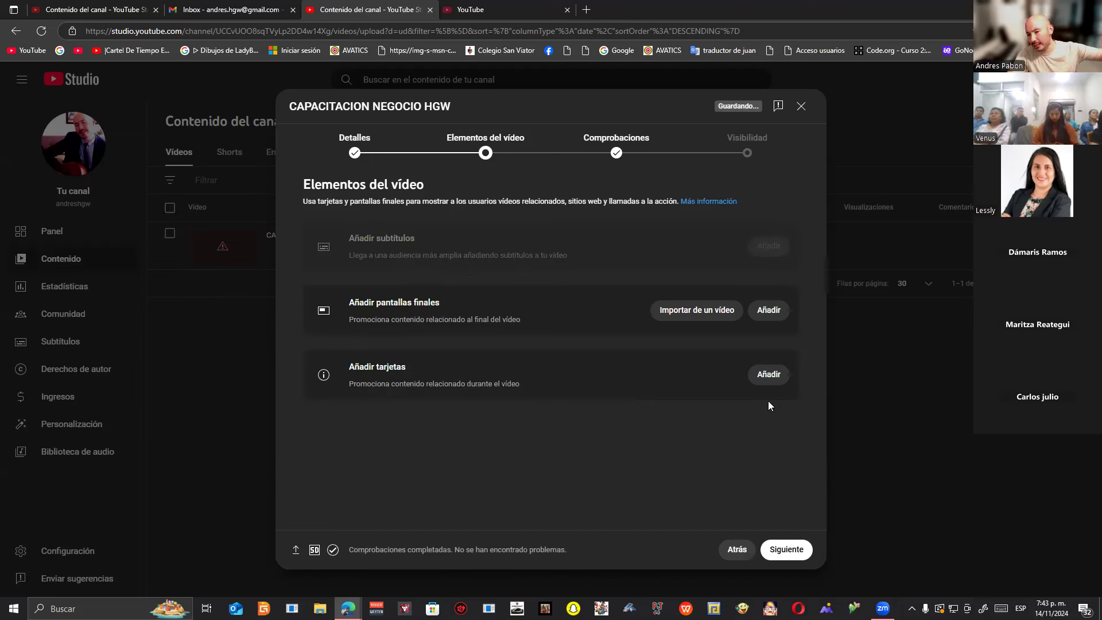
click(786, 548)
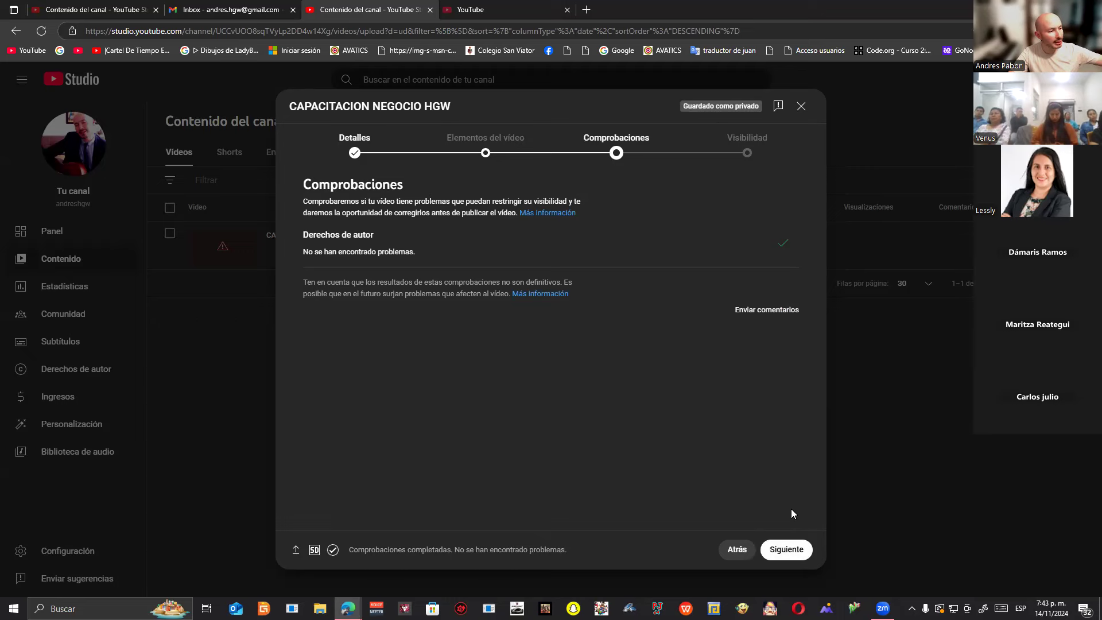
click(786, 550)
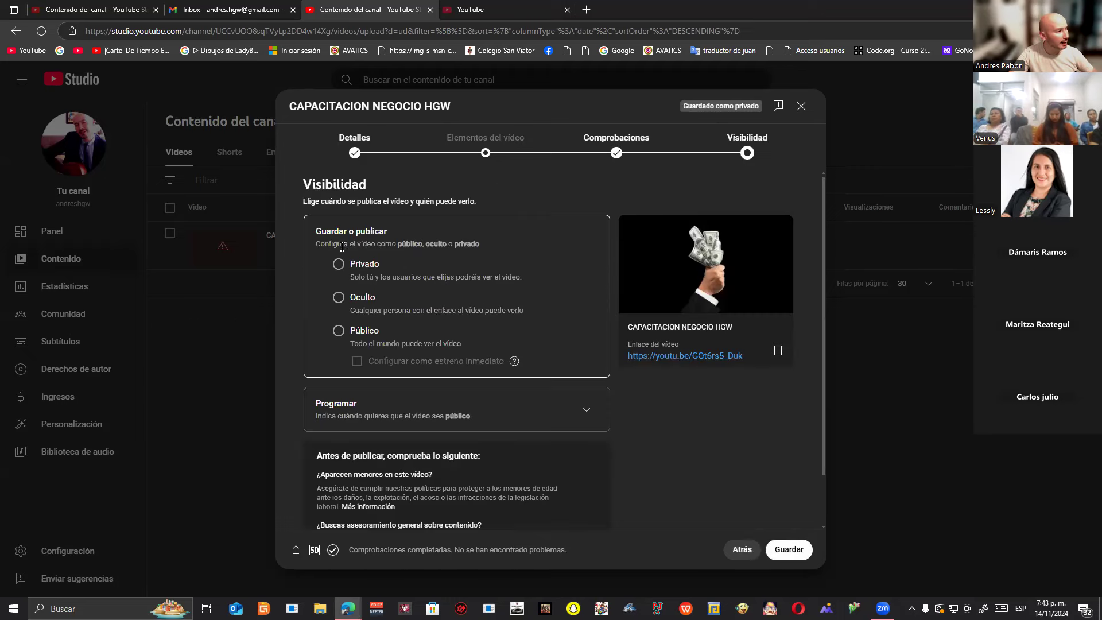
Set CAPACITACION NEGOCIO HGW's visibility to Oculto (unlisted) instead of Público and save it
click(339, 331)
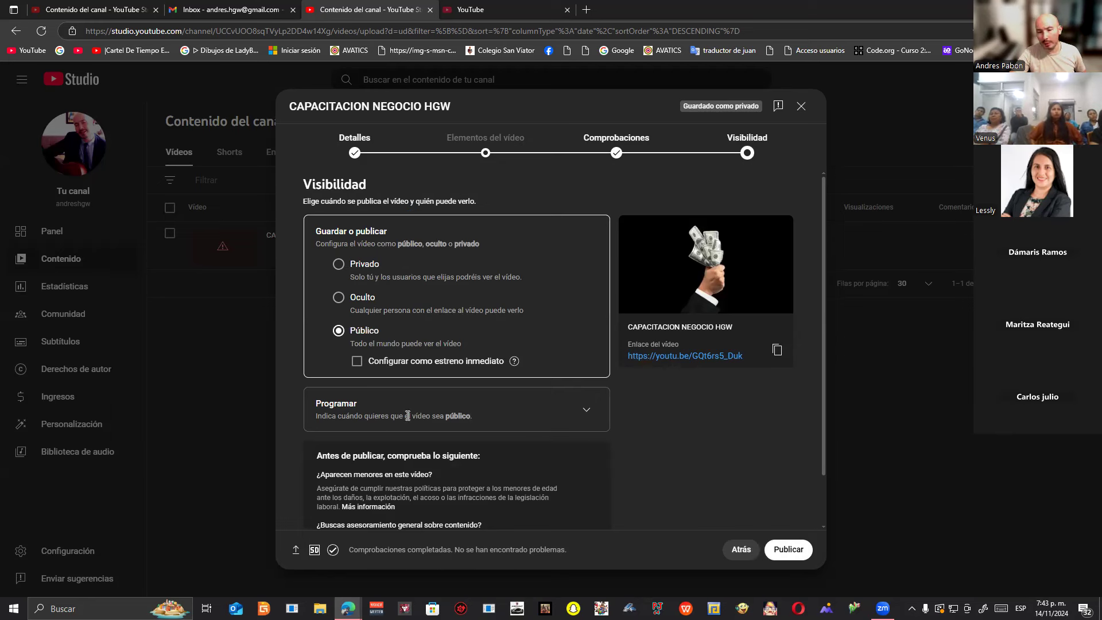
click(338, 299)
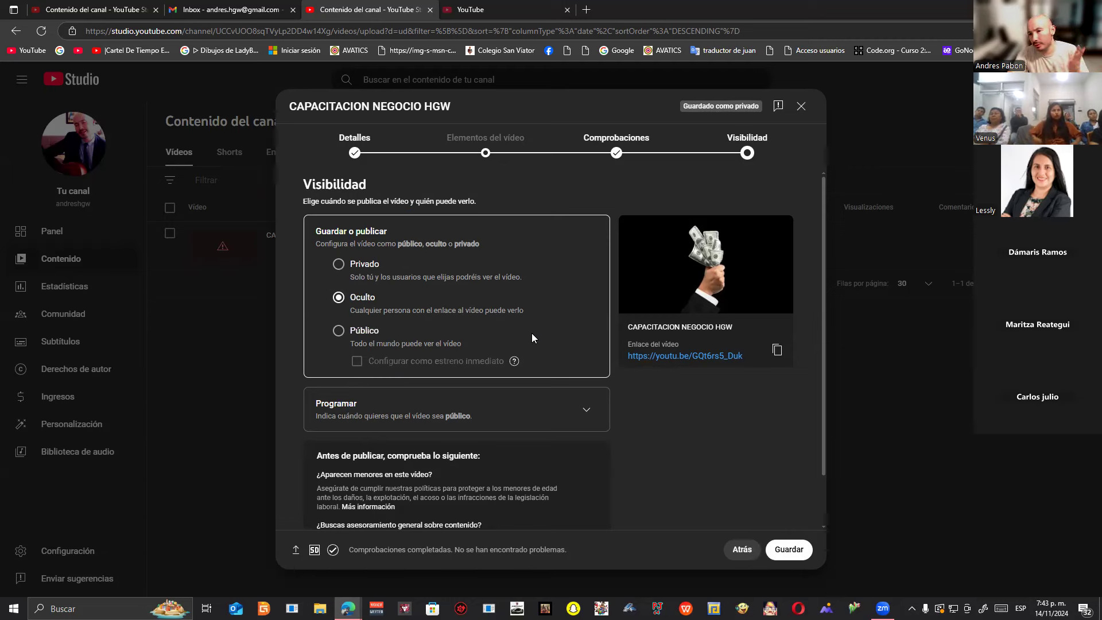
click(786, 550)
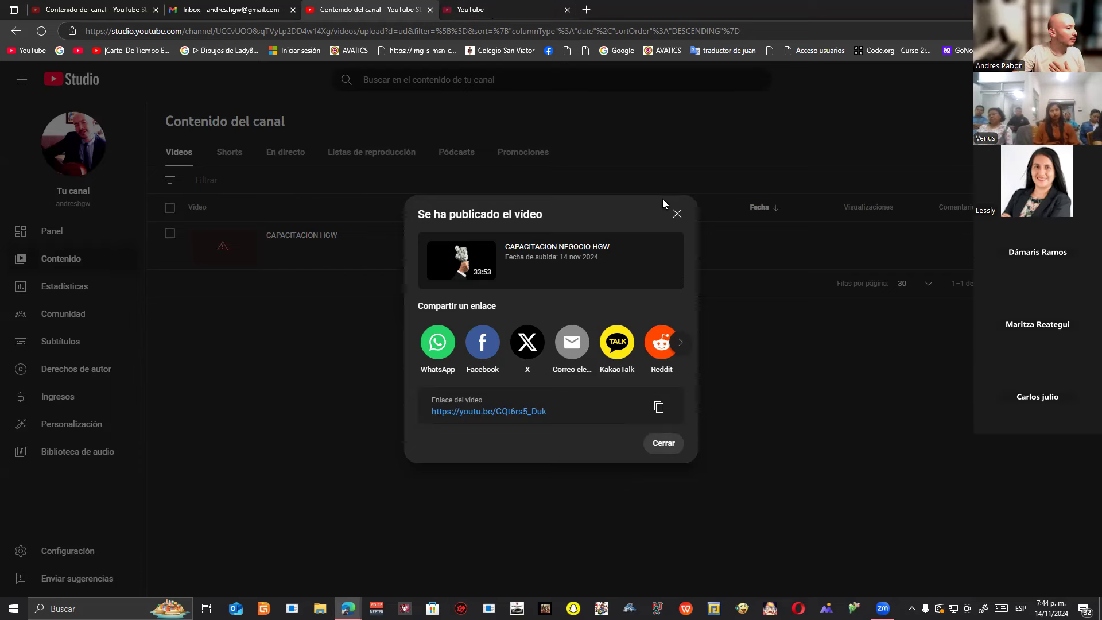
Close the 'Se ha publicado el vídeo' dialog and load youtube.com in another browser window
click(677, 214)
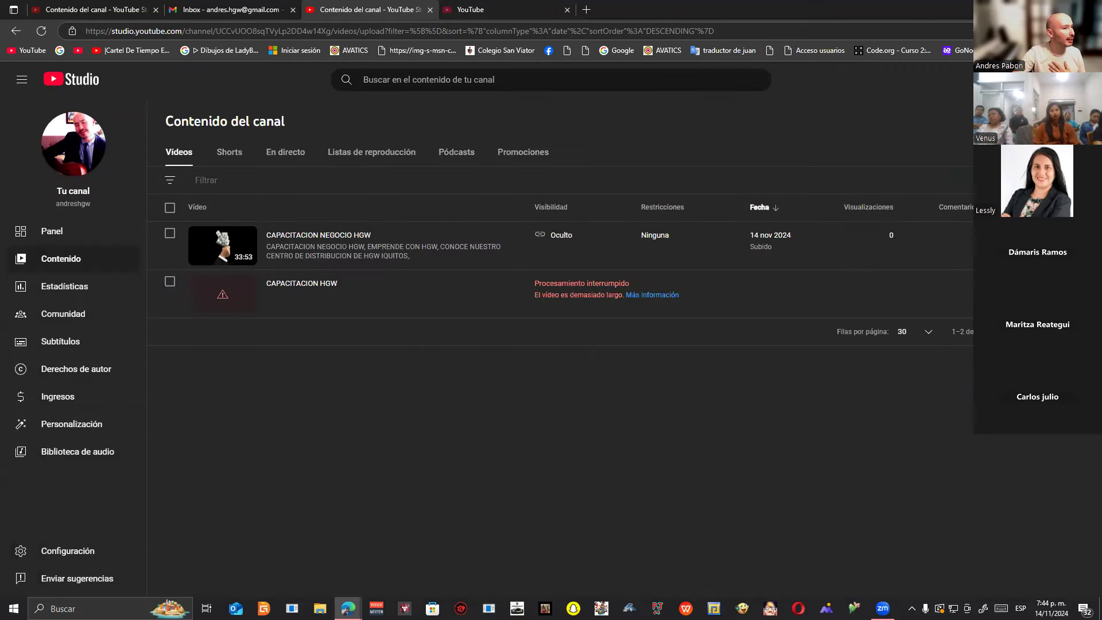
key(alt+Tab)
text(you)
key(Return)
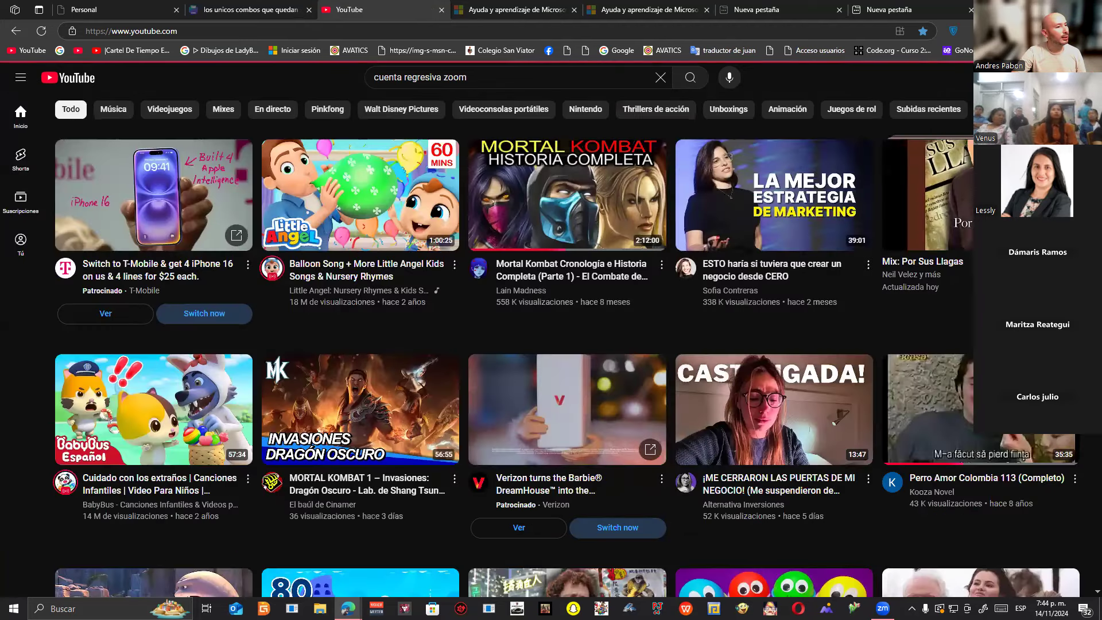
Go to your channel through the avatar's Ver tu canal and browse its 'Para ti' picks, playlists and uploads
click(1071, 77)
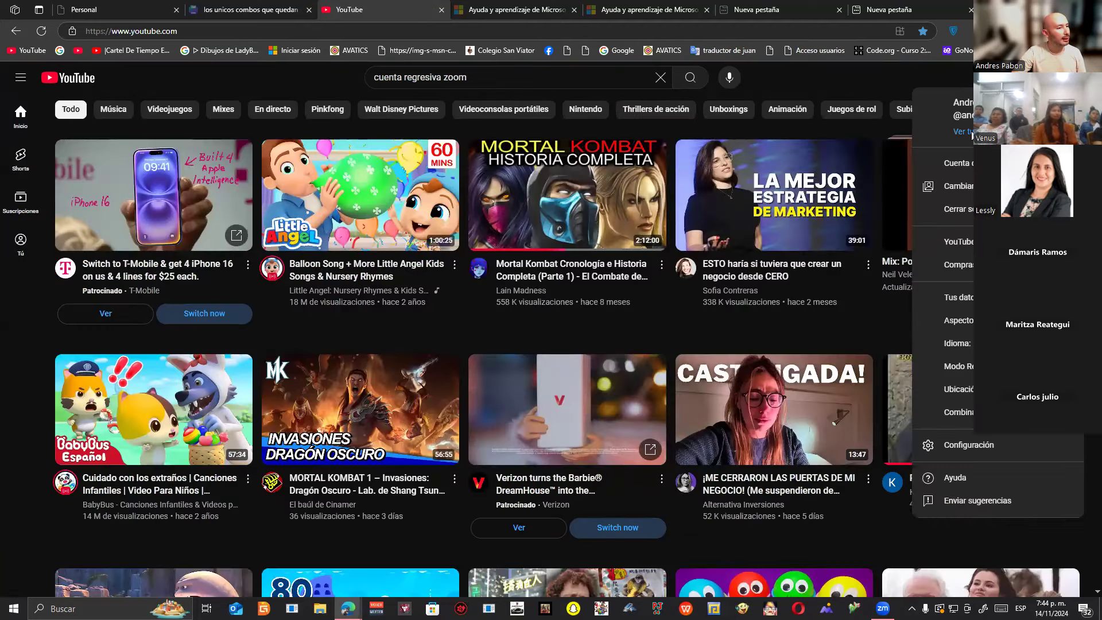
click(967, 132)
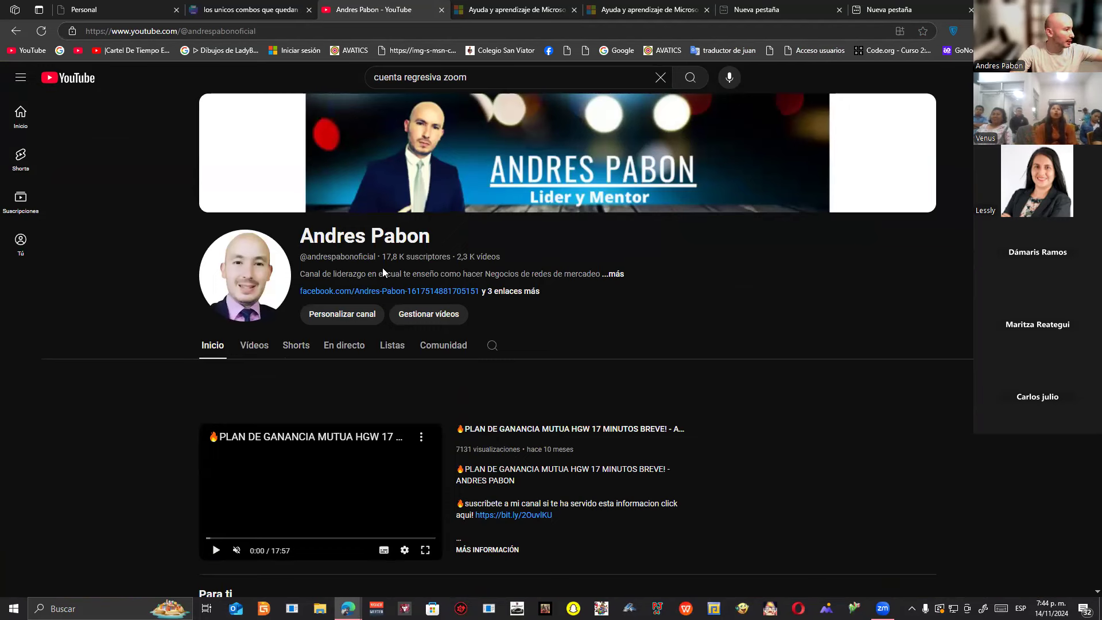
scroll(389, 270, down, 6)
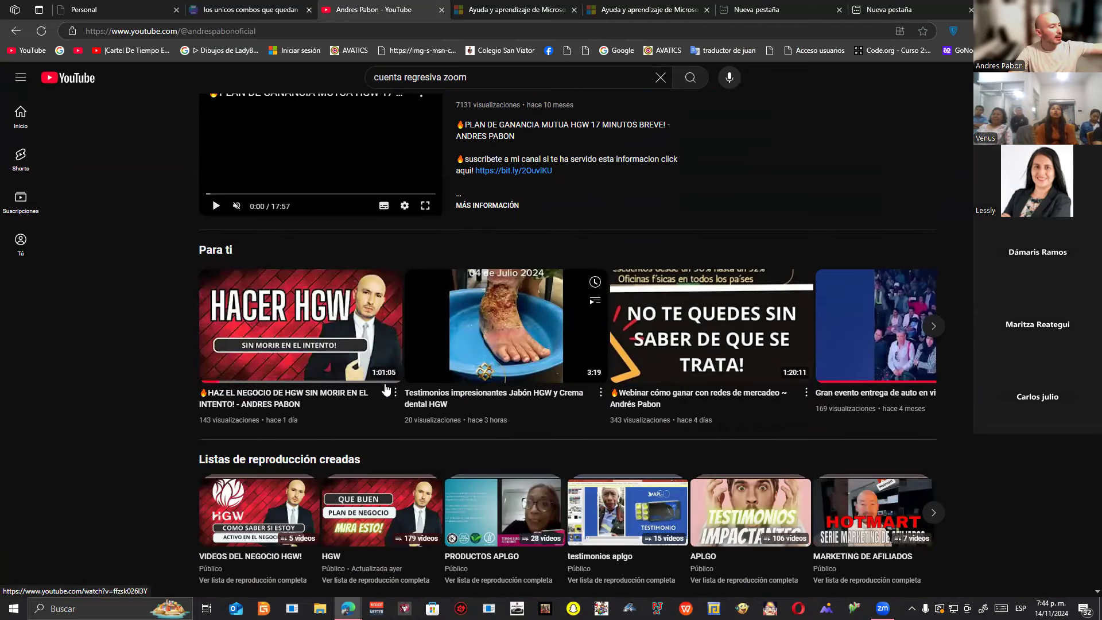
mouse_move(349, 341)
scroll(350, 341, down, 1)
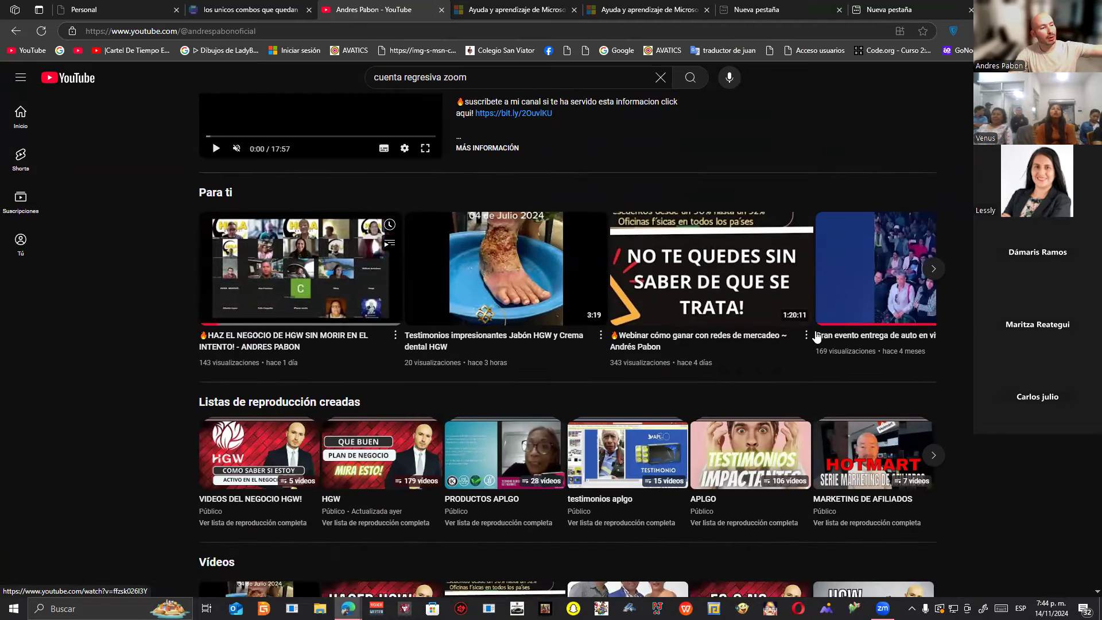
mouse_move(832, 332)
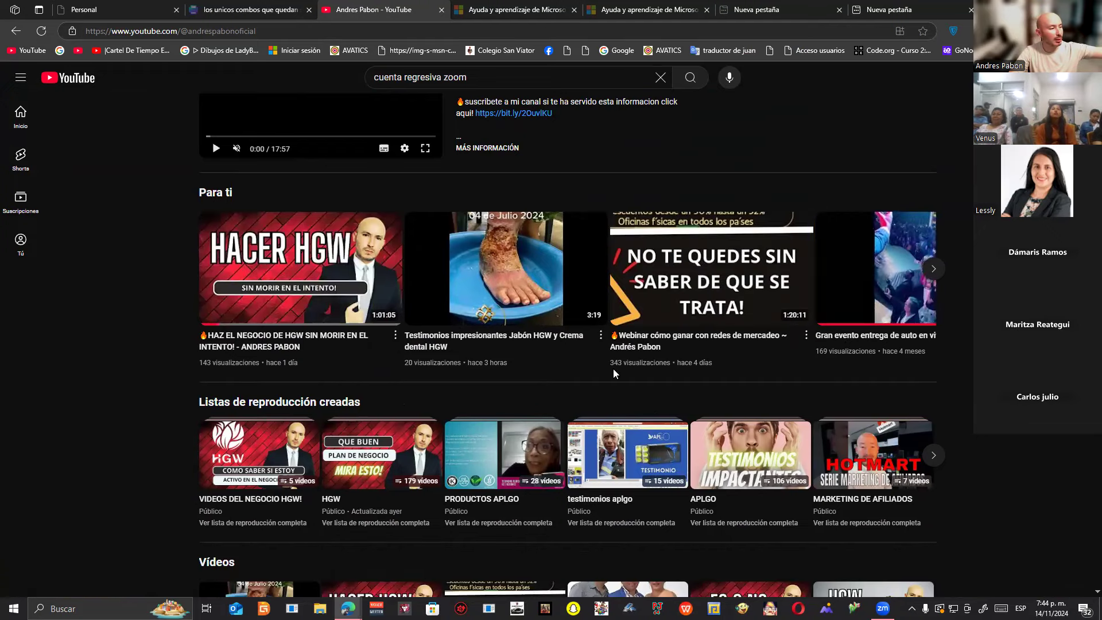
scroll(613, 368, down, 6)
scroll(533, 369, up, 12)
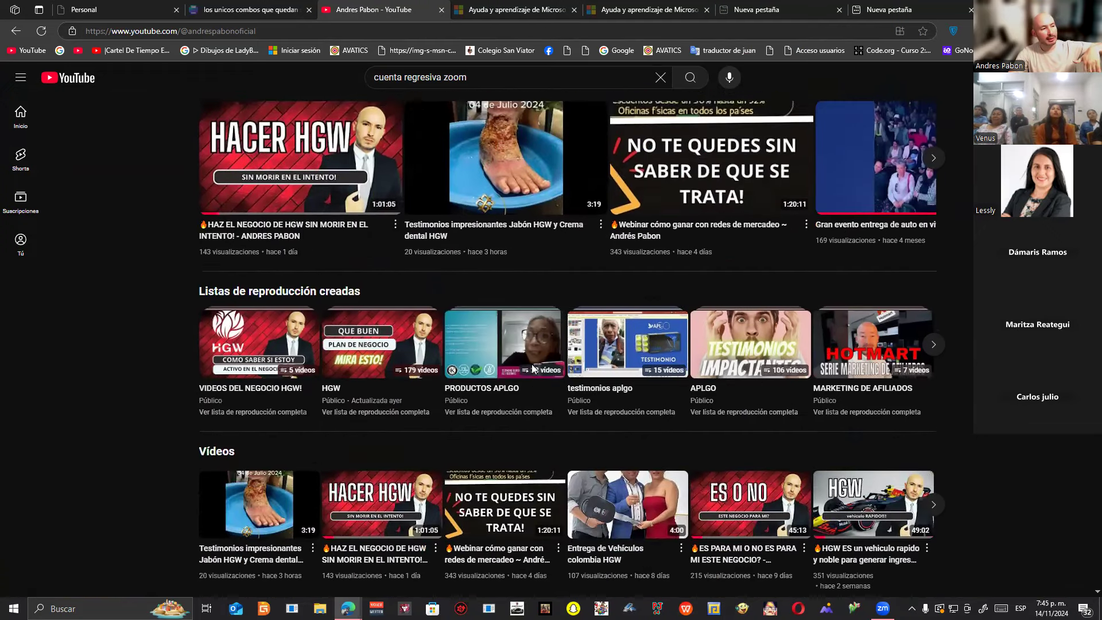